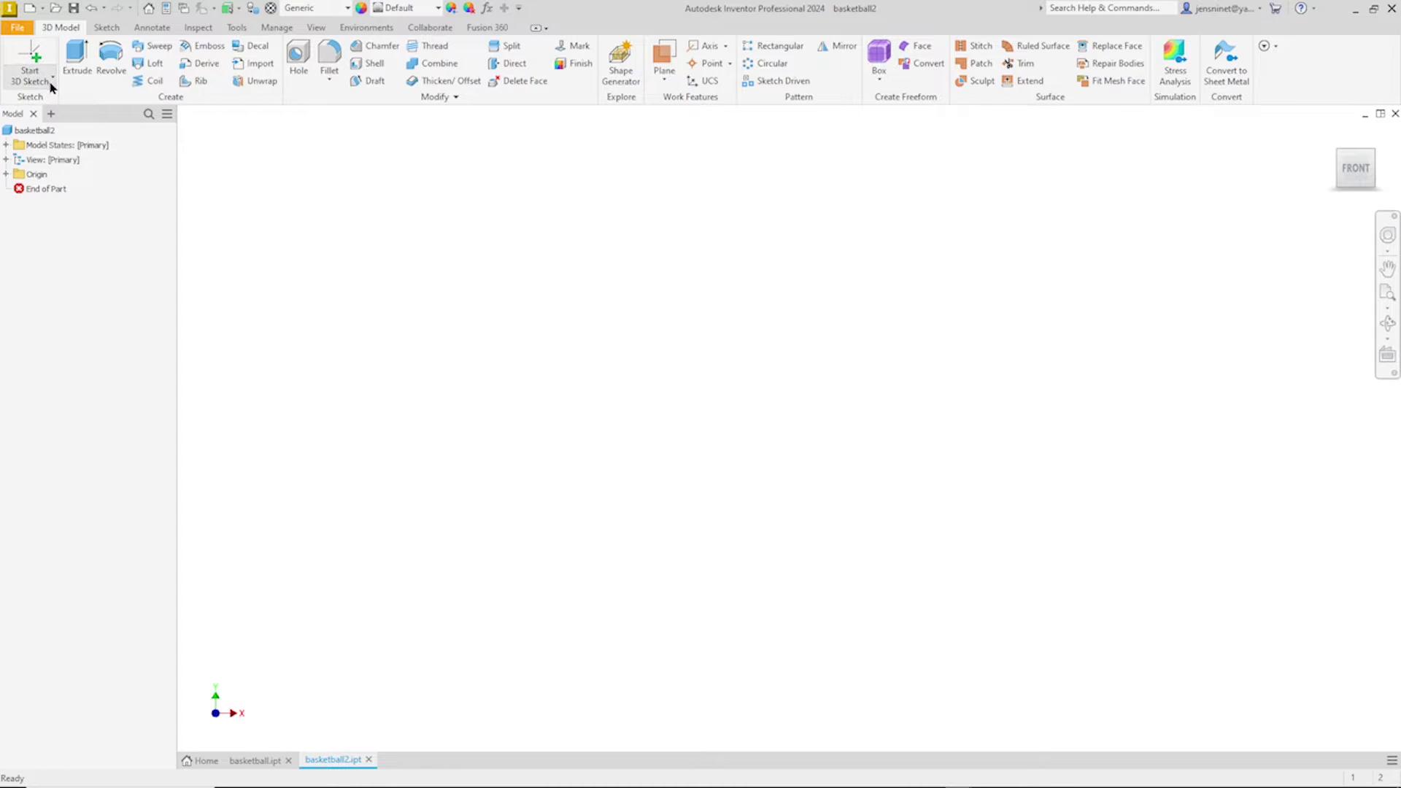
- Start a new 2D sketch on the XY plane
{"action": "left_click", "coordinate": [49, 82]}
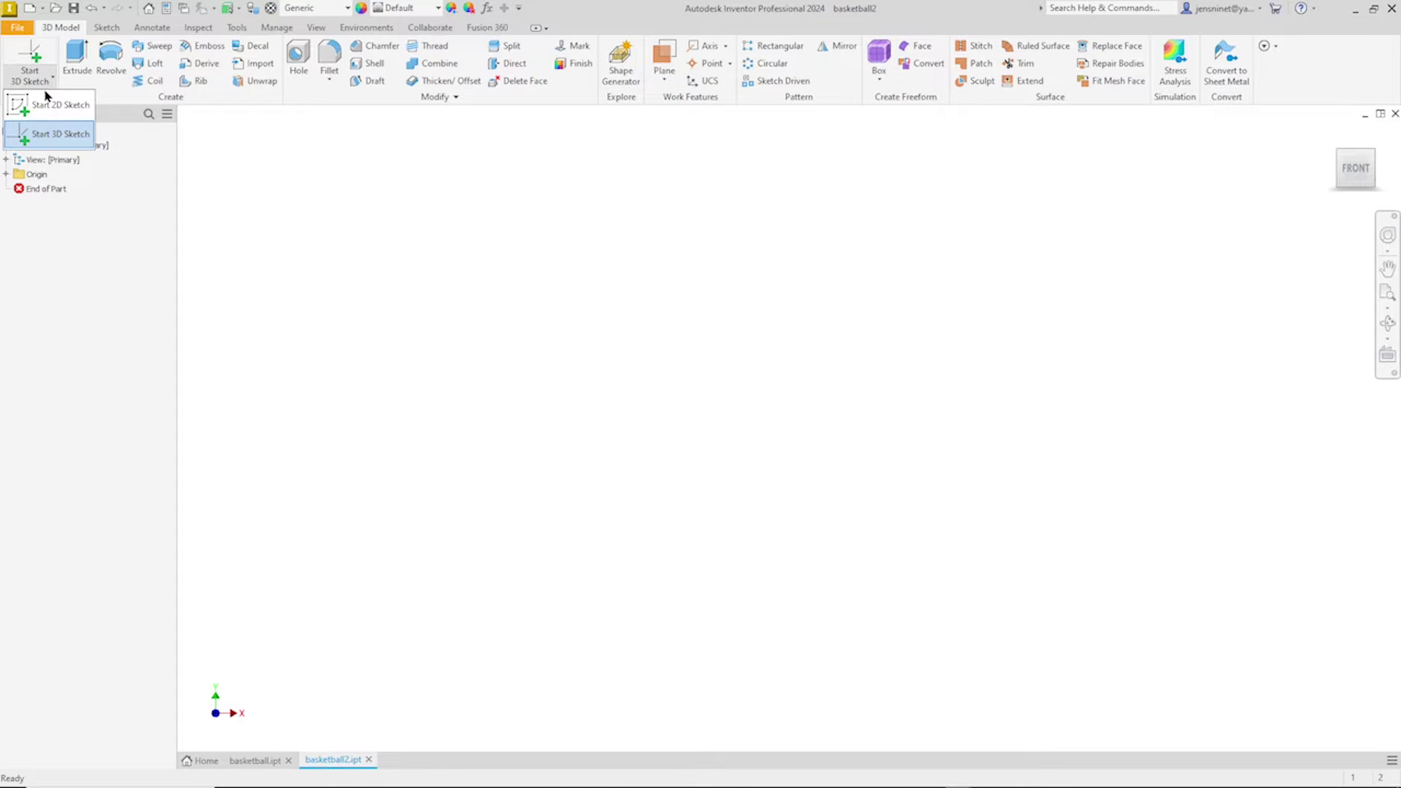
{"action": "left_click", "coordinate": [58, 105]}
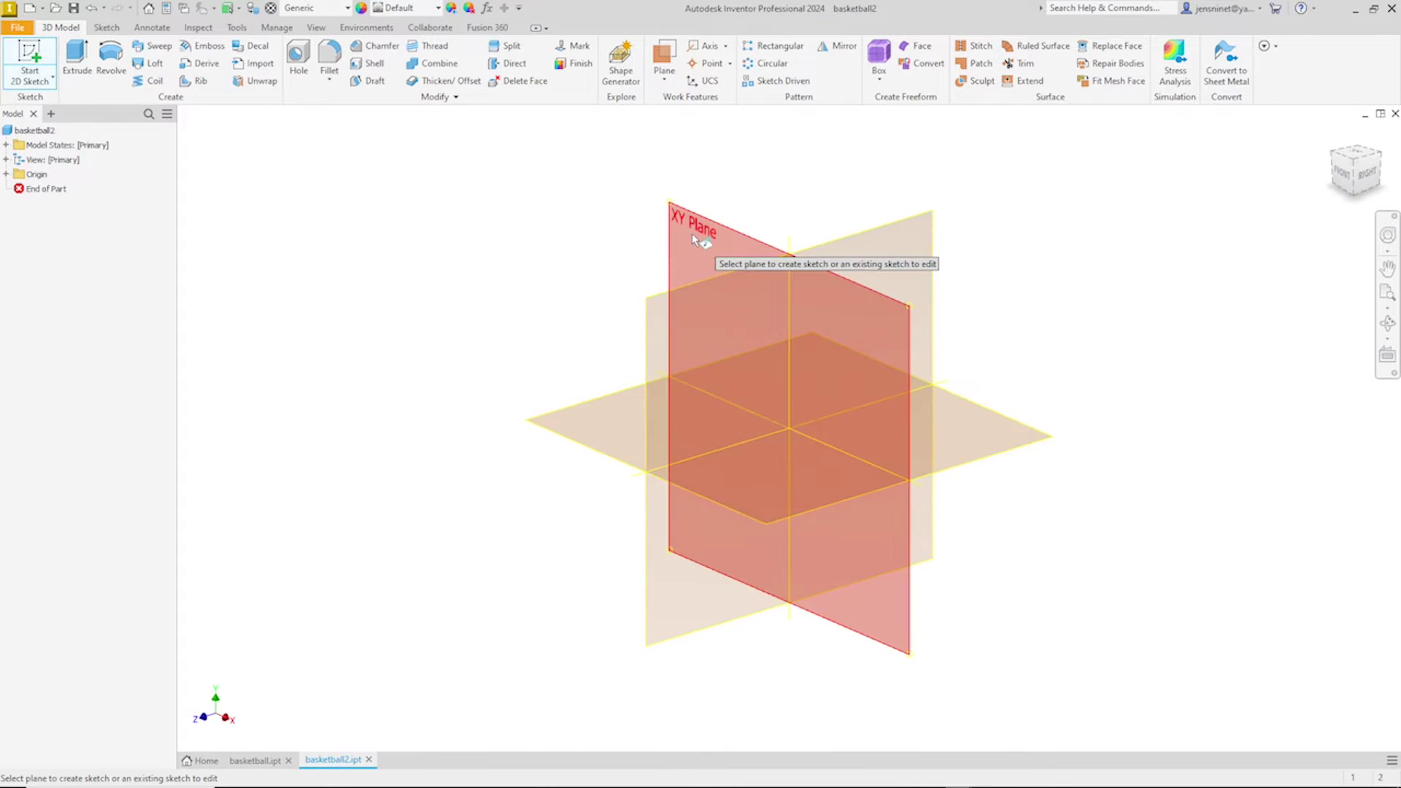
{"action": "left_click", "coordinate": [692, 234]}
- Draw a center point circle with a 240 mm diameter centered on the sketch origin
{"action": "right_click", "coordinate": [564, 240]}
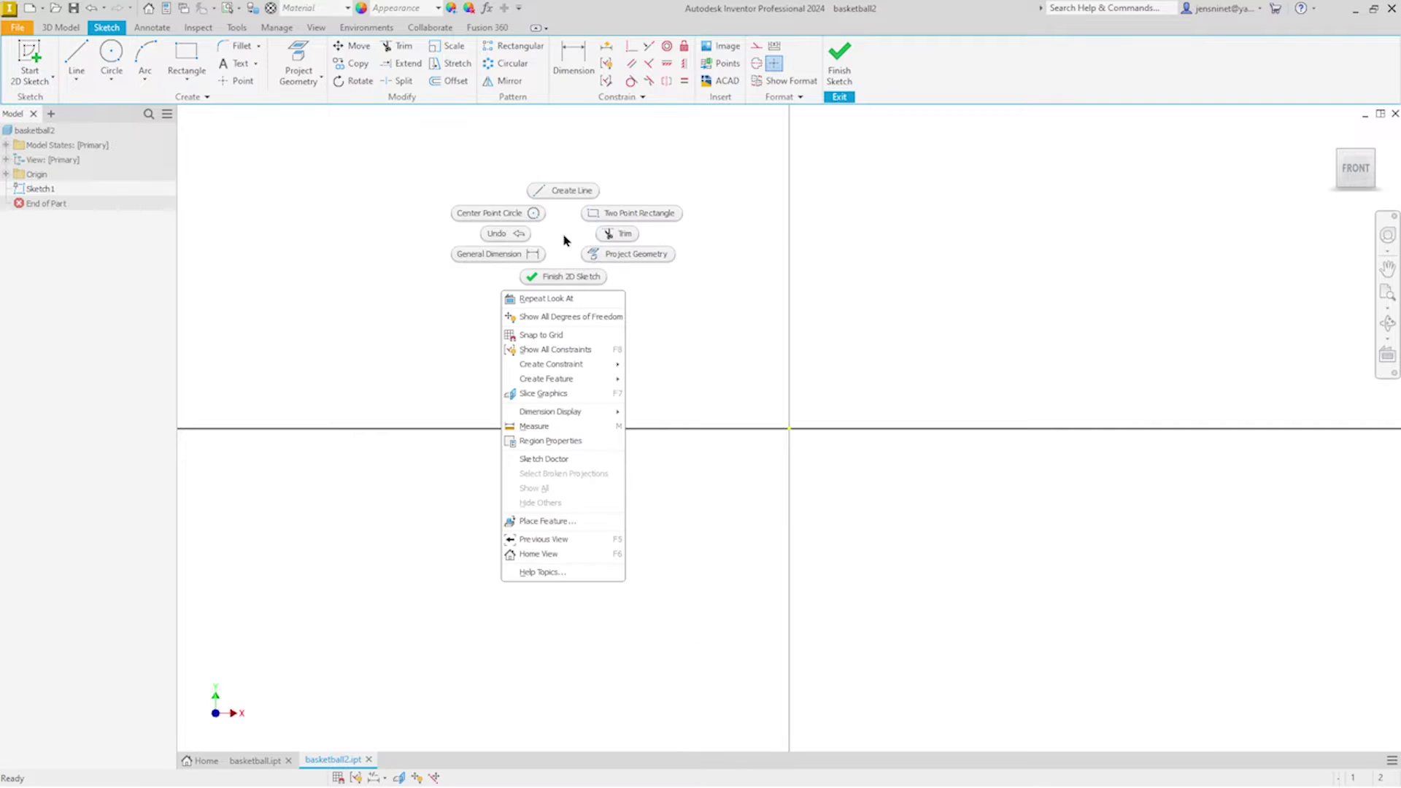
{"action": "left_click", "coordinate": [530, 215]}
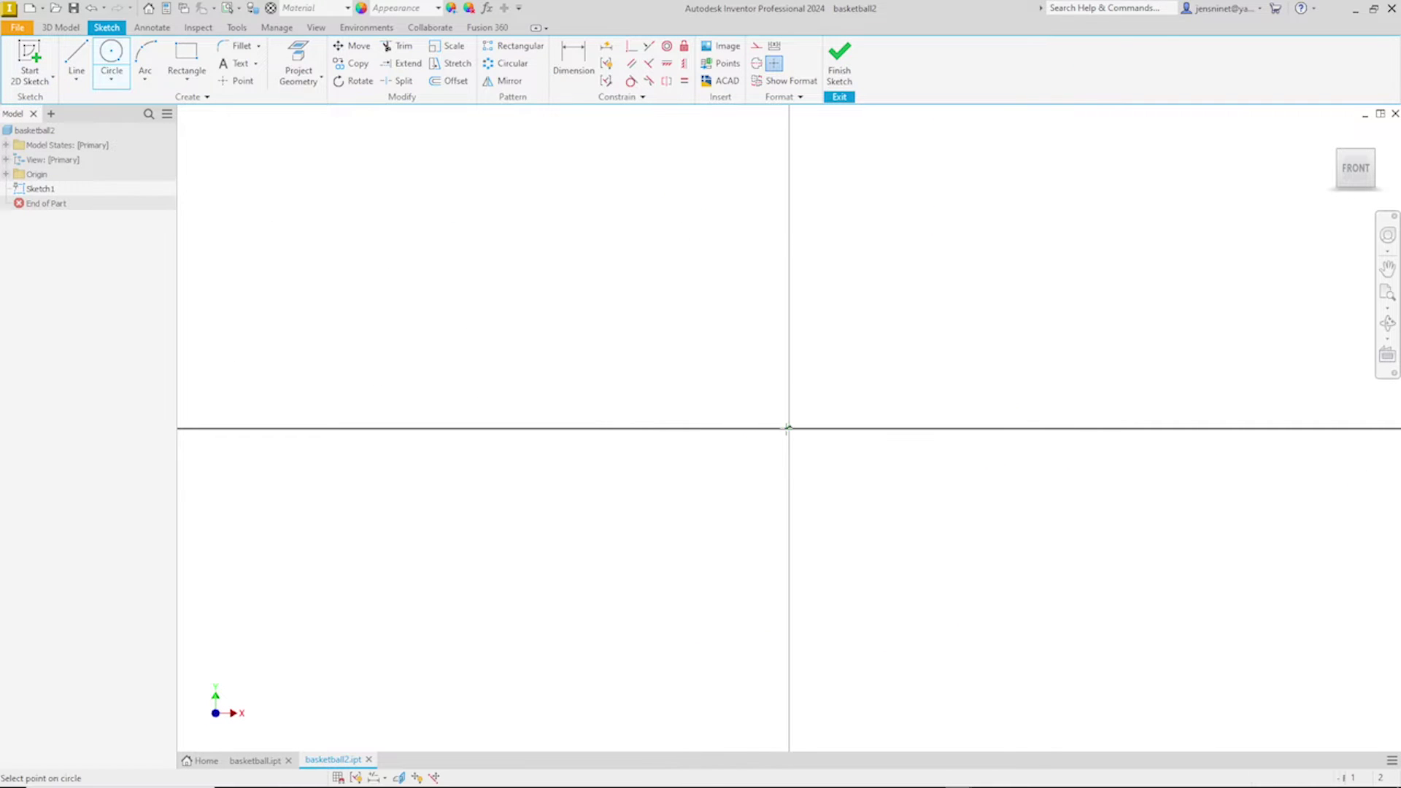
{"action": "left_click", "coordinate": [788, 429]}
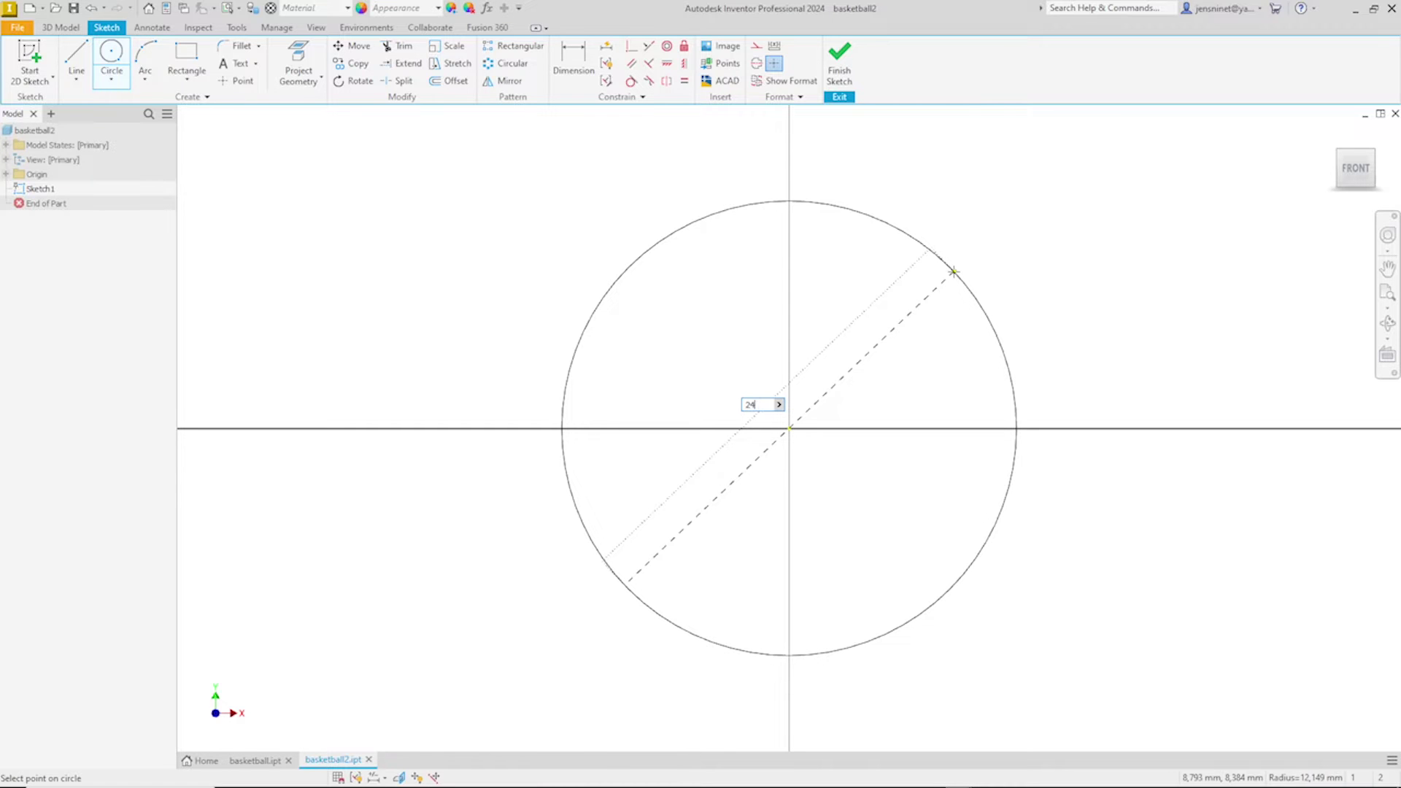
{"action": "key", "text": "Return"}
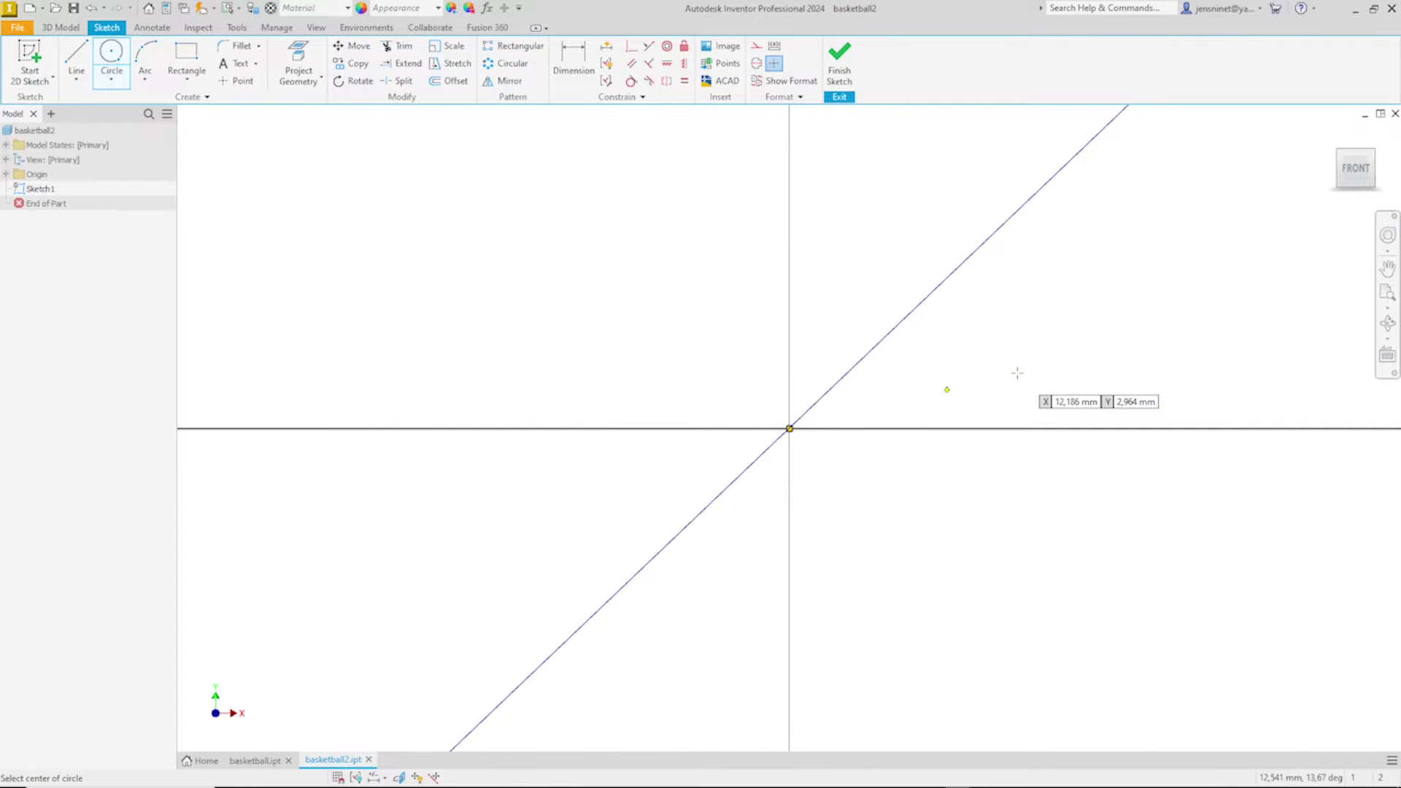
{"action": "key", "text": "Home"}
{"action": "key", "text": "Escape"}
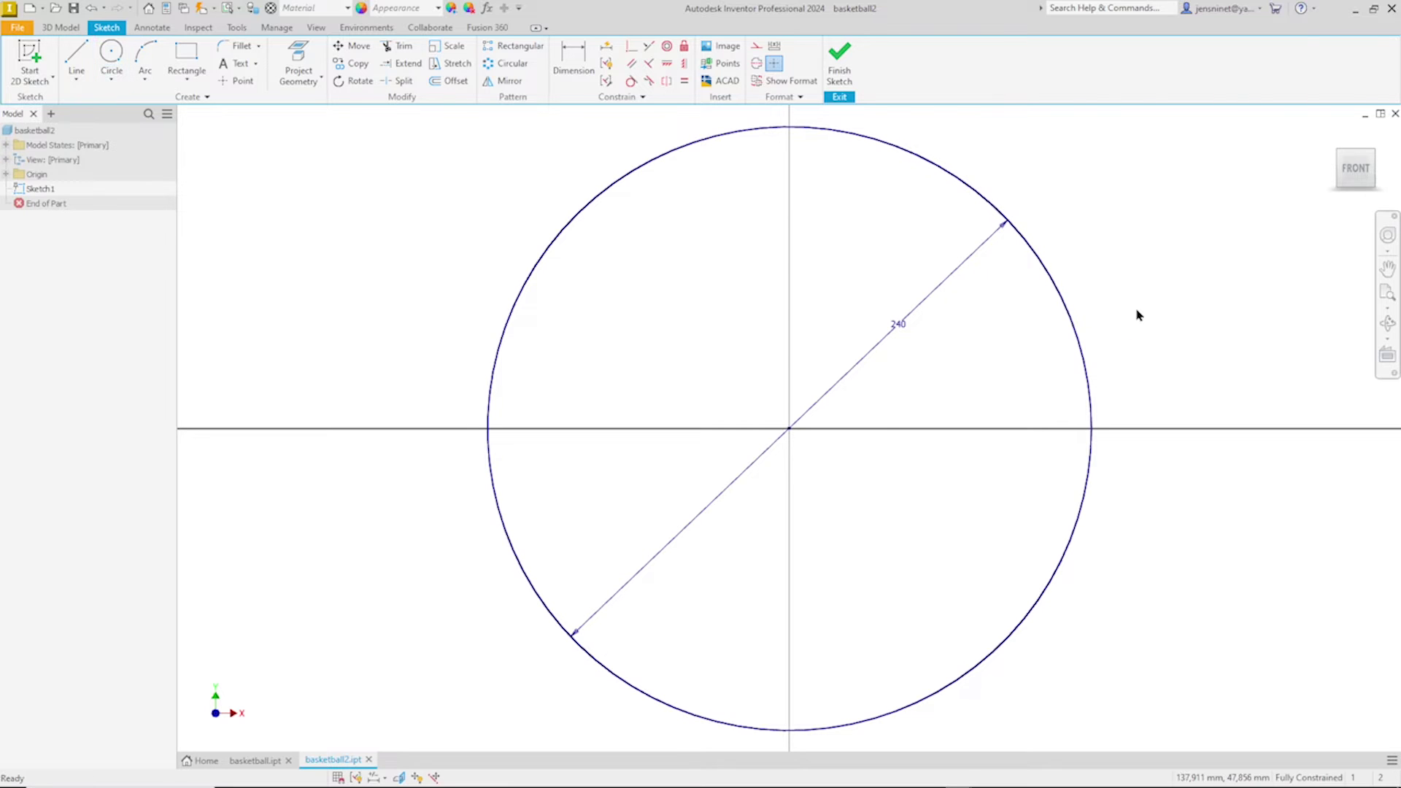
- Draw a vertical line across the circle from its topmost point to its bottommost point
{"action": "right_click", "coordinate": [1139, 315]}
{"action": "left_click", "coordinate": [1124, 263]}
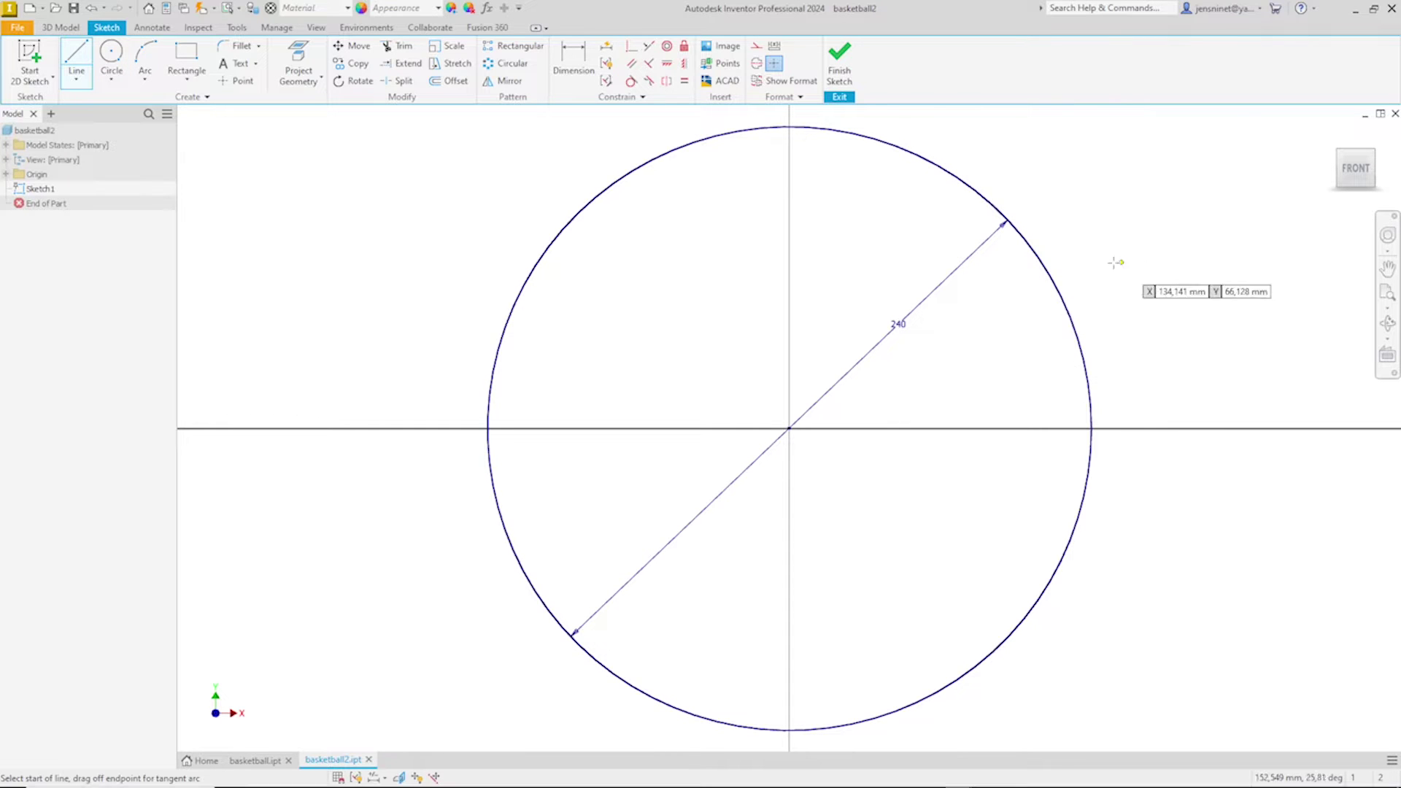
{"action": "left_click", "coordinate": [789, 127]}
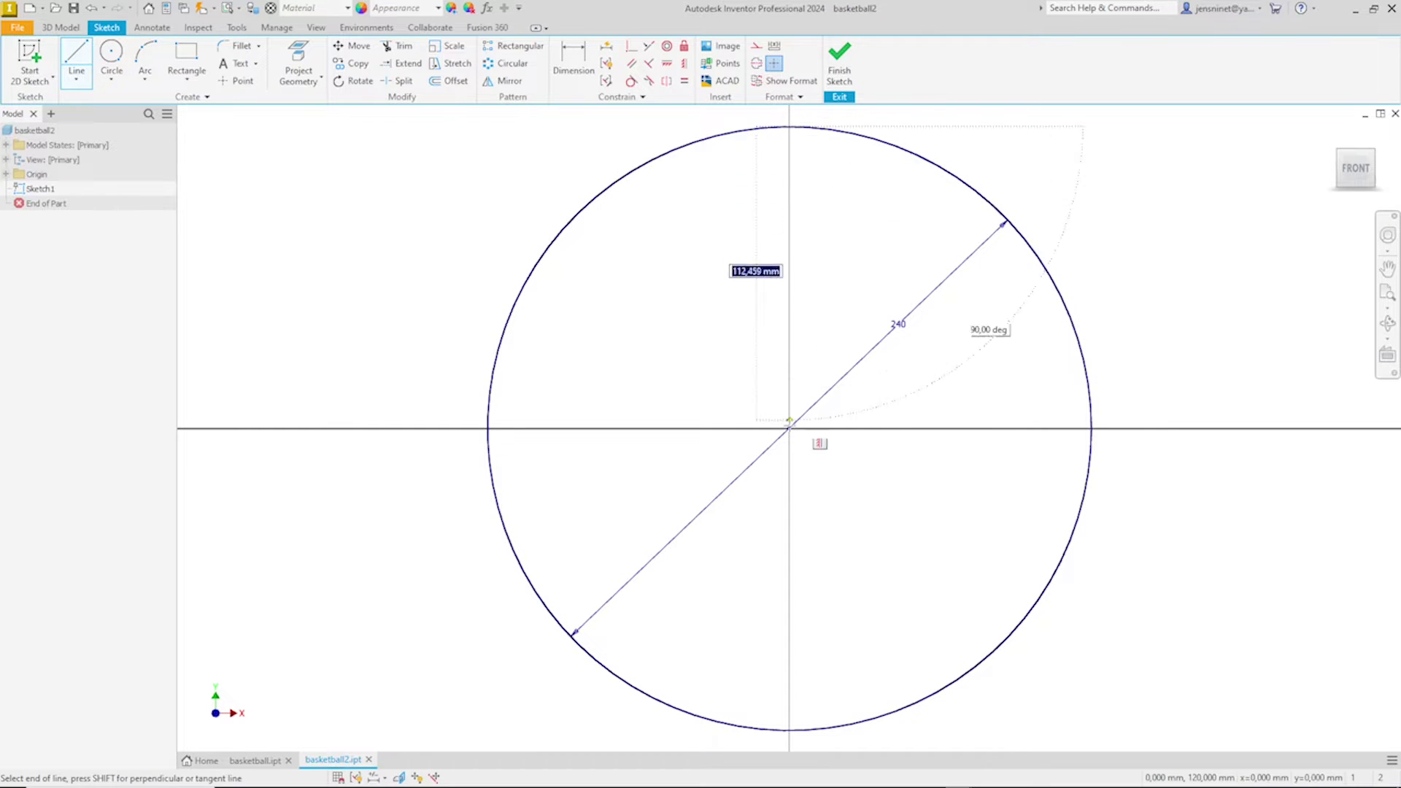
{"action": "double_click", "coordinate": [789, 730]}
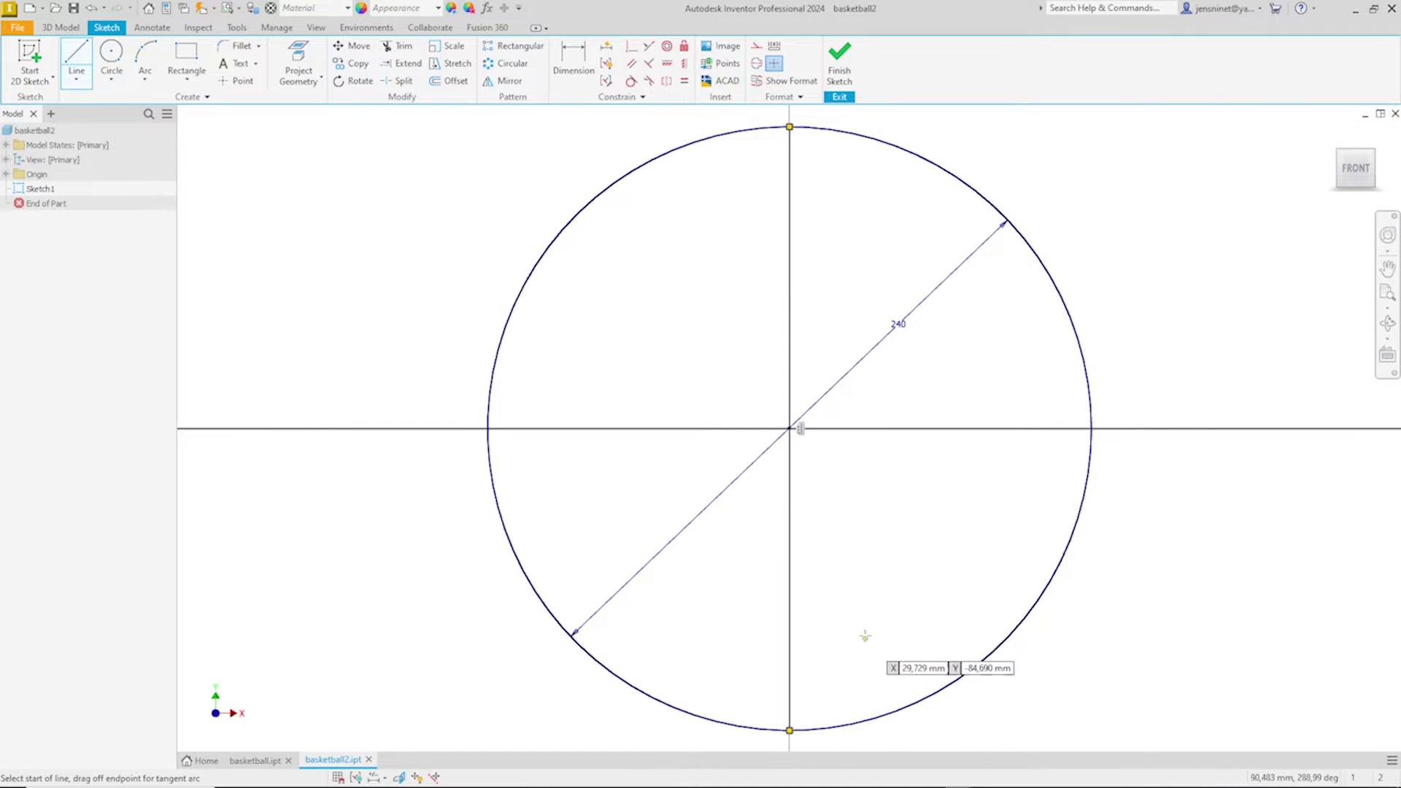
{"action": "key", "text": "Escape"}
- Pull the vertical line aside and constrain it coincident with the circle's center point
{"action": "left_click_drag", "start_coordinate": [789, 602], "coordinate": [818, 599]}
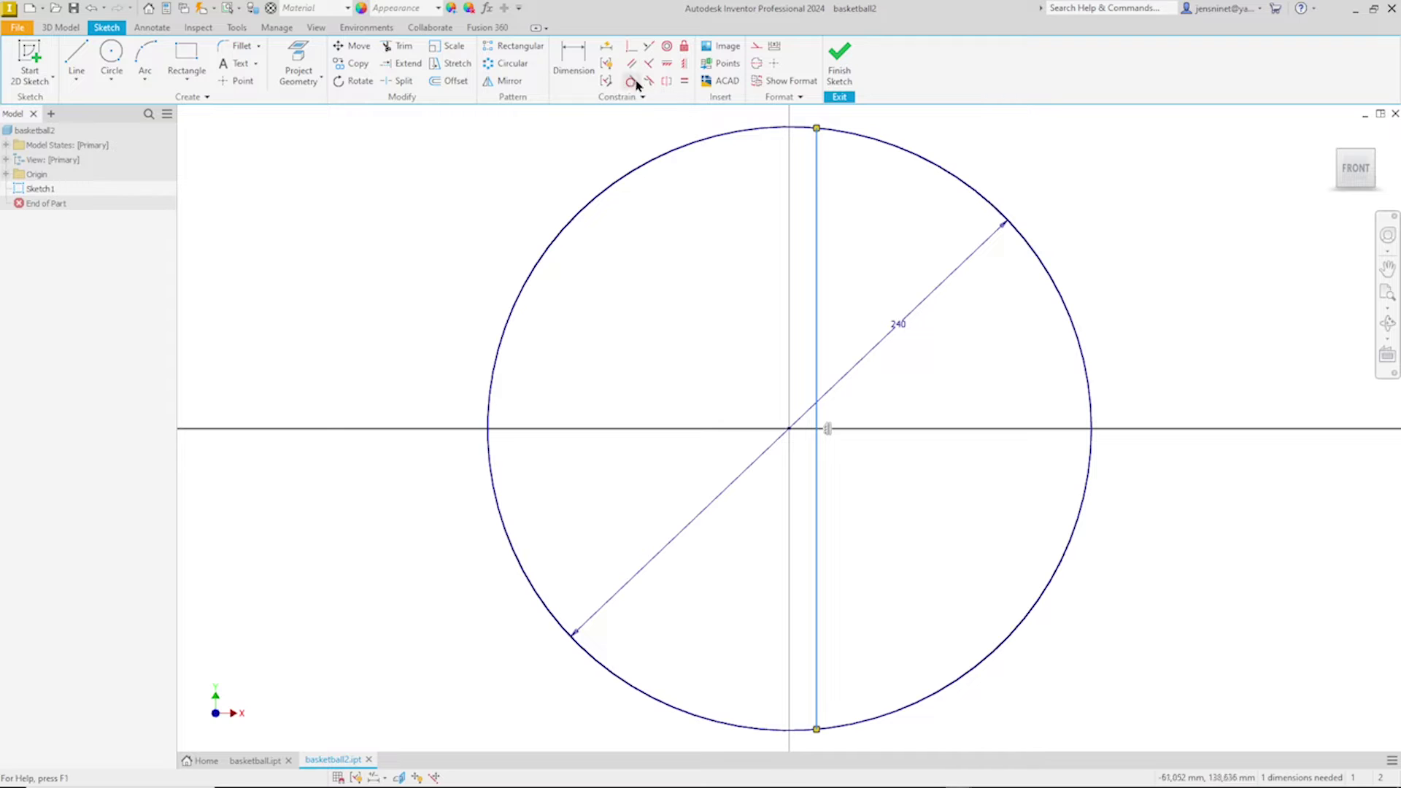
{"action": "left_click", "coordinate": [629, 48]}
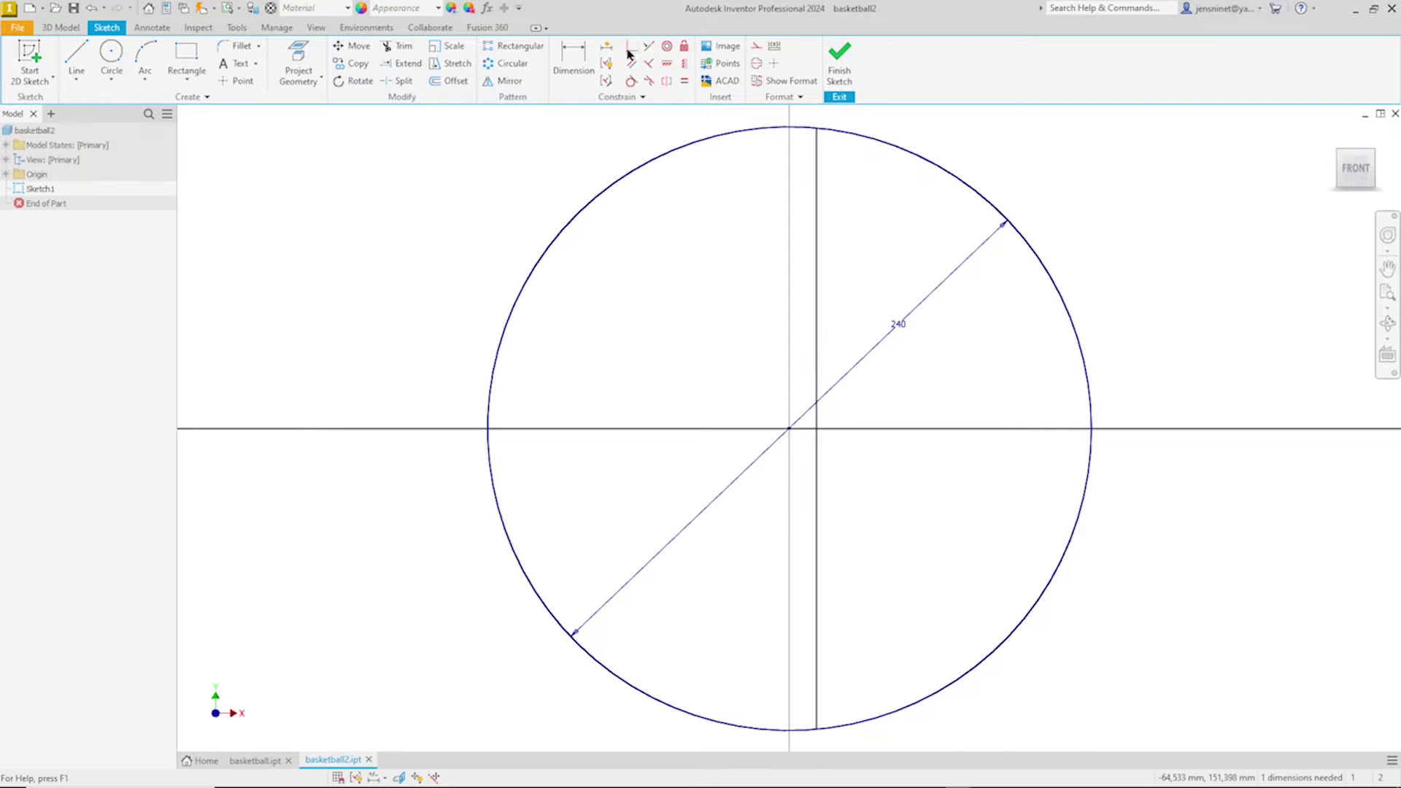
{"action": "left_click", "coordinate": [816, 441]}
{"action": "left_click", "coordinate": [791, 430]}
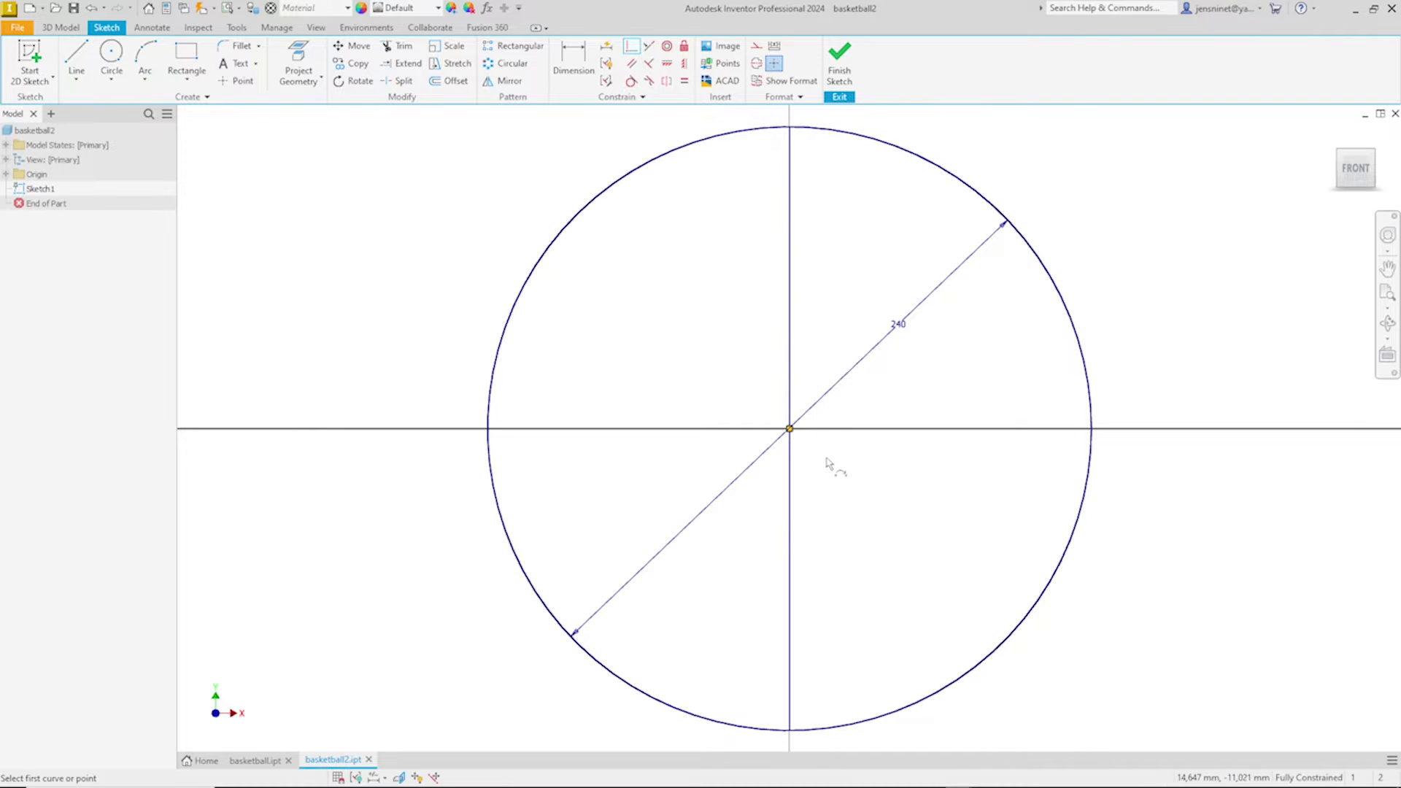
- Draw a horizontal line from the circle's center to its rightmost point
{"action": "right_click", "coordinate": [454, 219]}
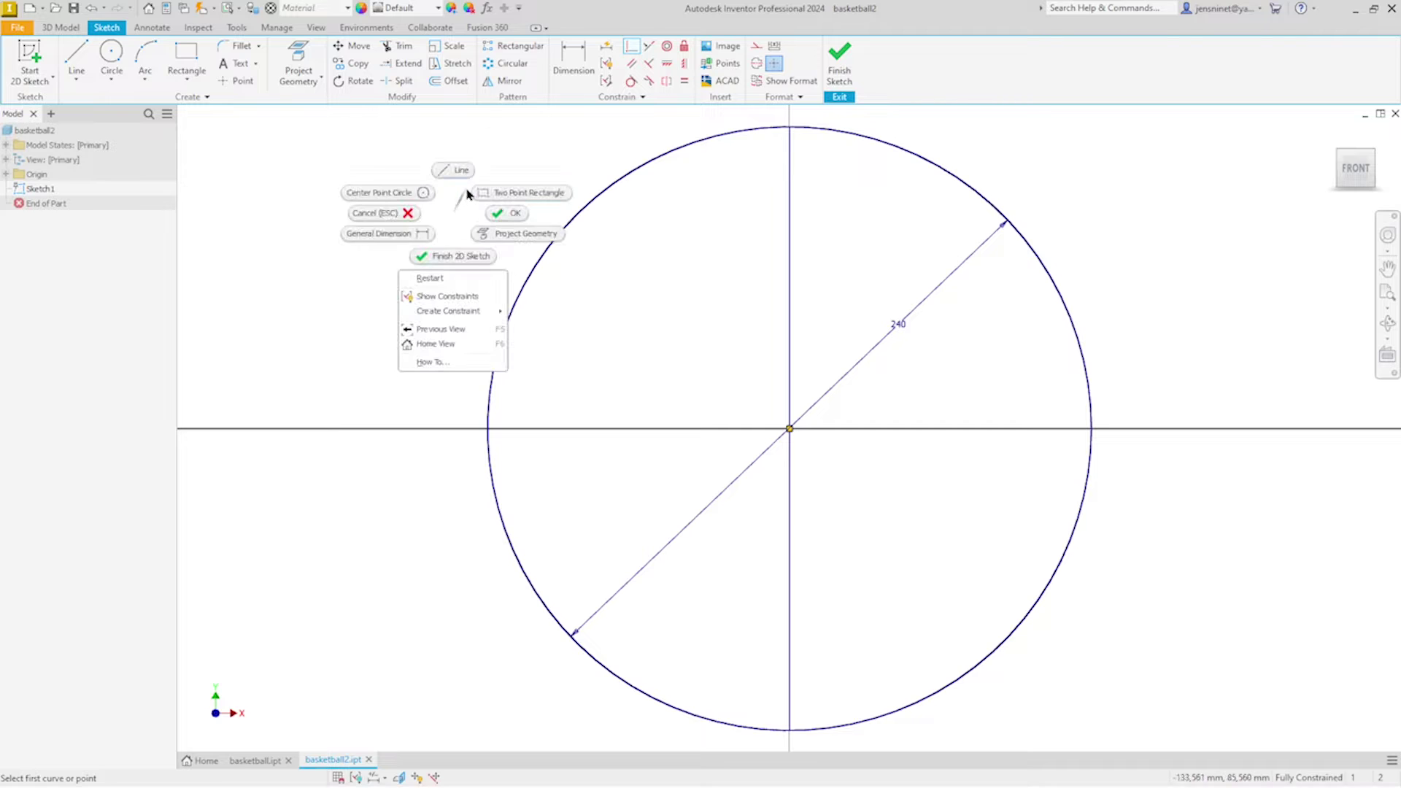
{"action": "left_click", "coordinate": [456, 170]}
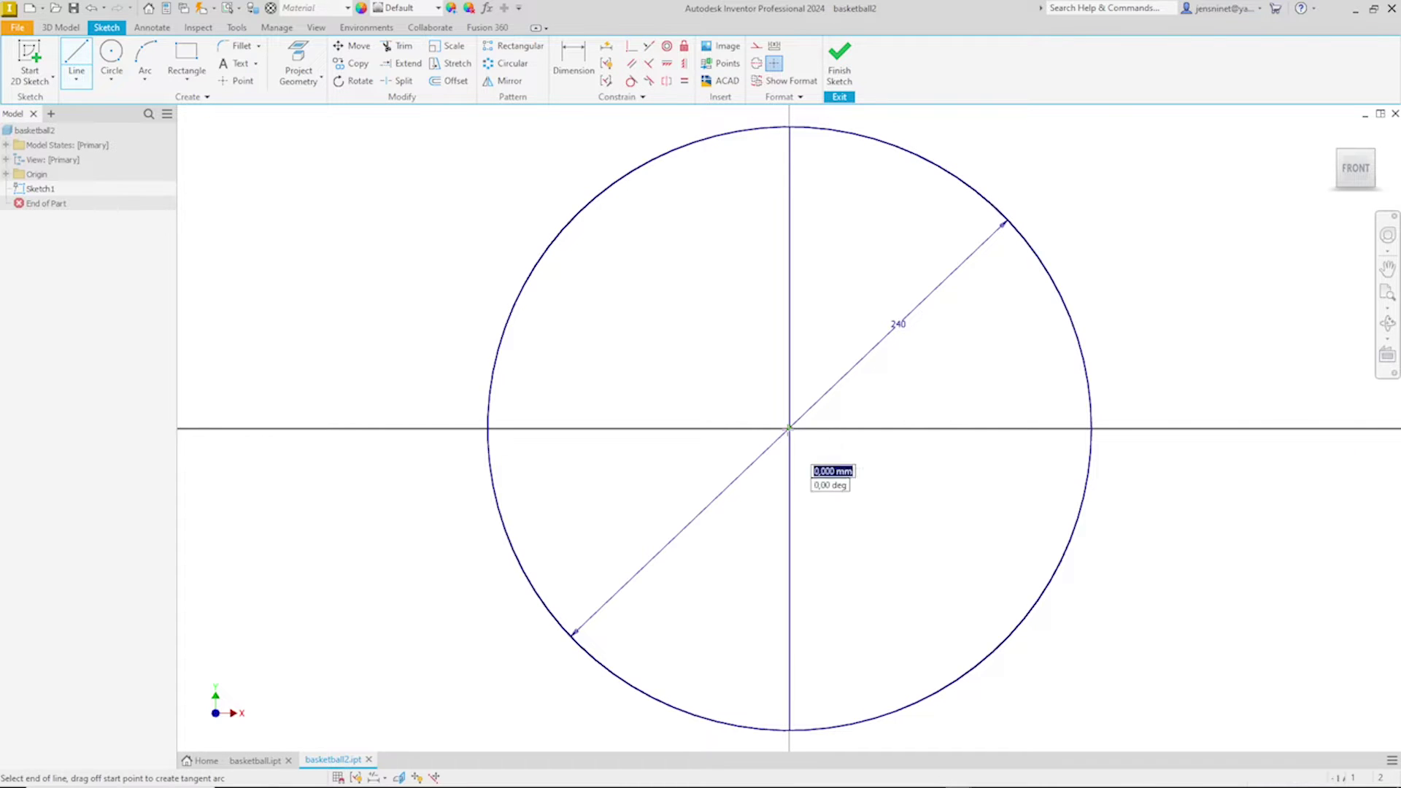
{"action": "left_click", "coordinate": [1091, 429]}
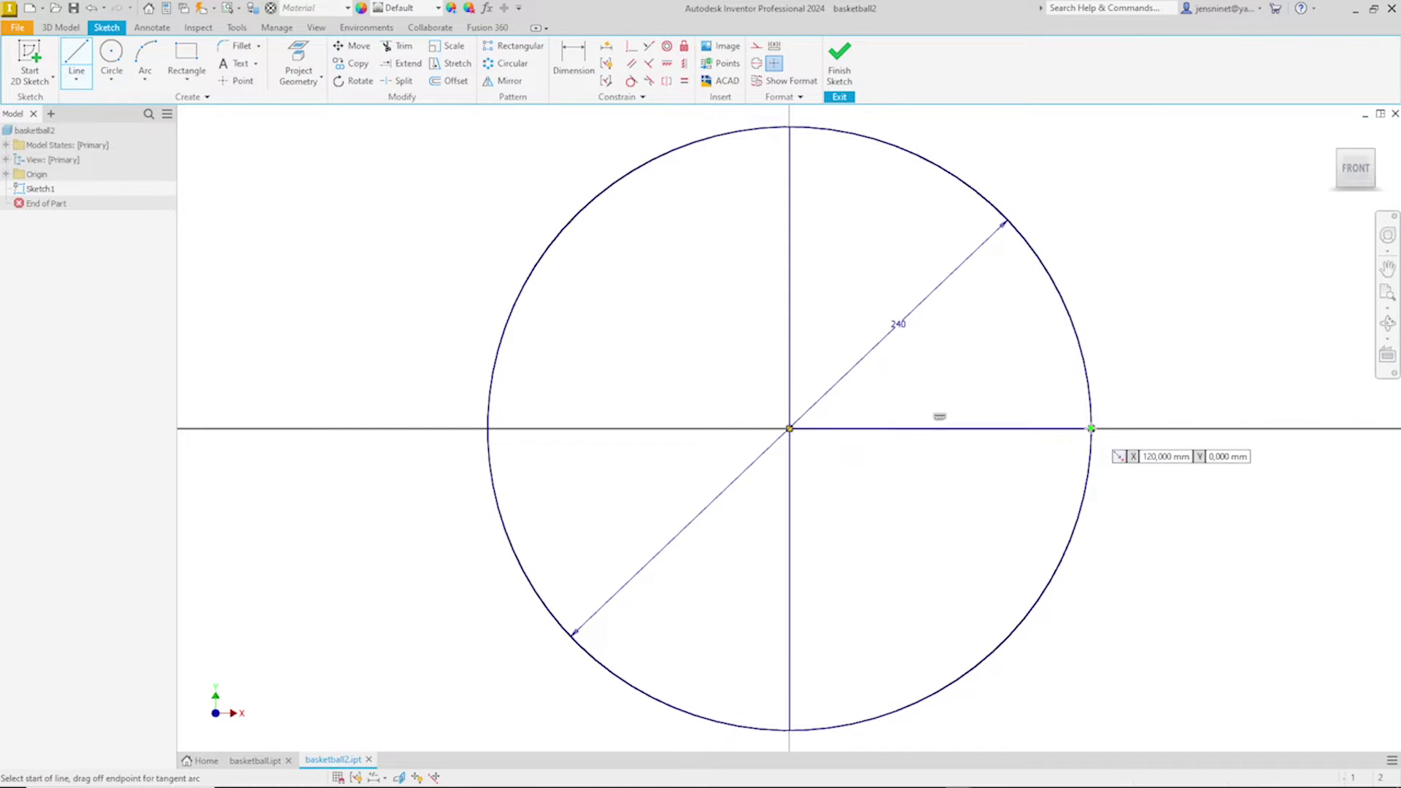
{"action": "key", "text": "Escape"}
{"action": "key", "text": "Escape"}
- Draw a second large circle centered about 159 mm to the right of the origin, overlapping the first circle
{"action": "right_click", "coordinate": [1131, 522]}
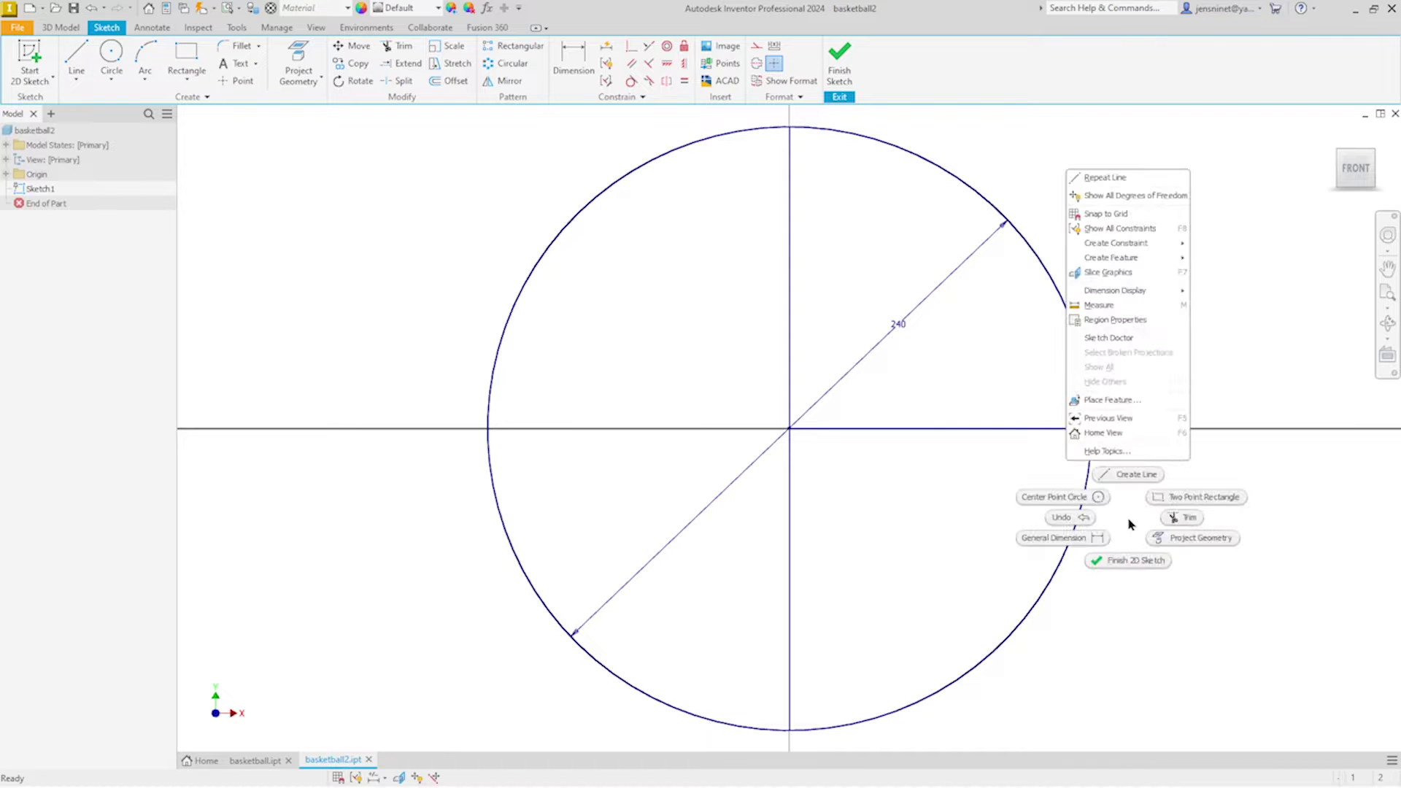
{"action": "left_click", "coordinate": [1098, 498]}
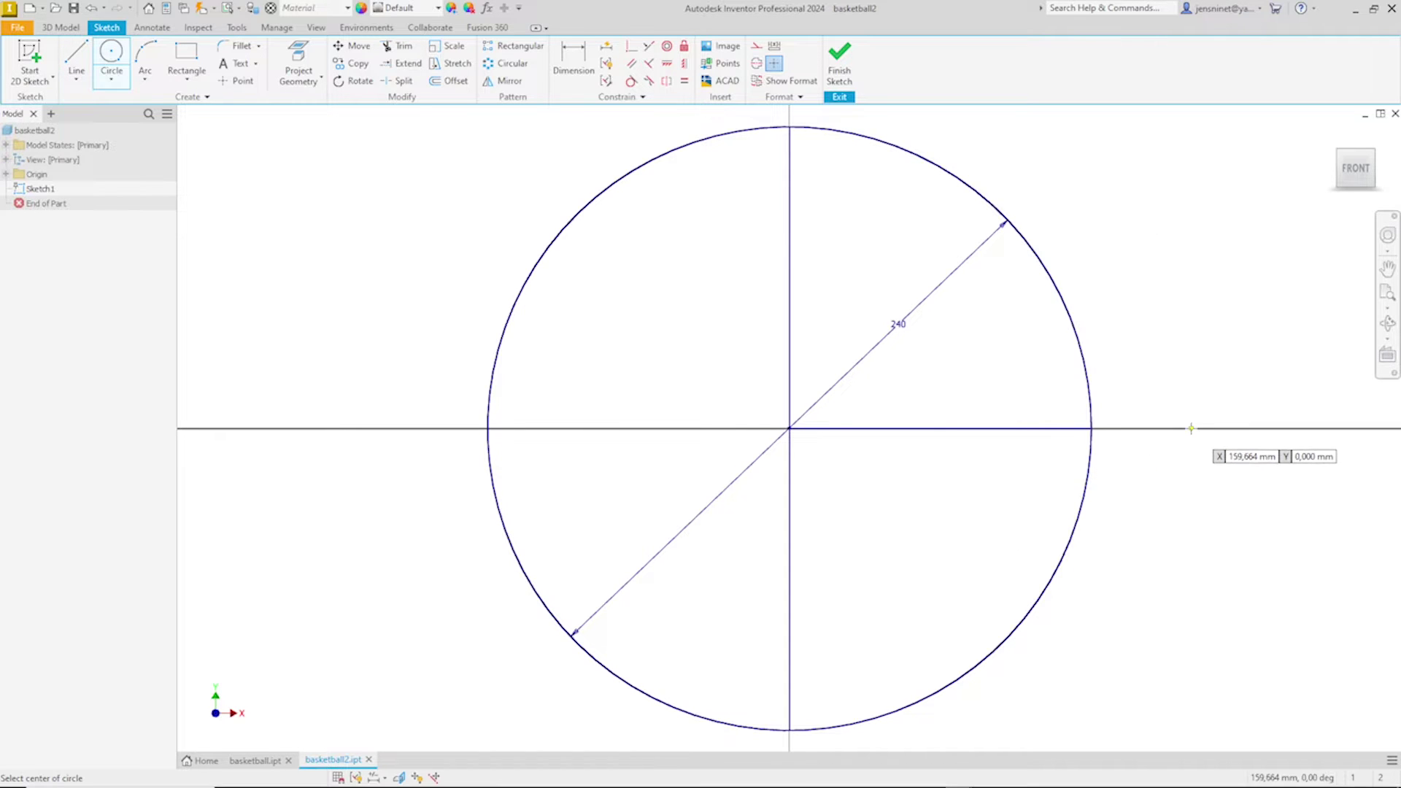
{"action": "left_click", "coordinate": [1188, 428]}
{"action": "left_click", "coordinate": [1006, 221]}
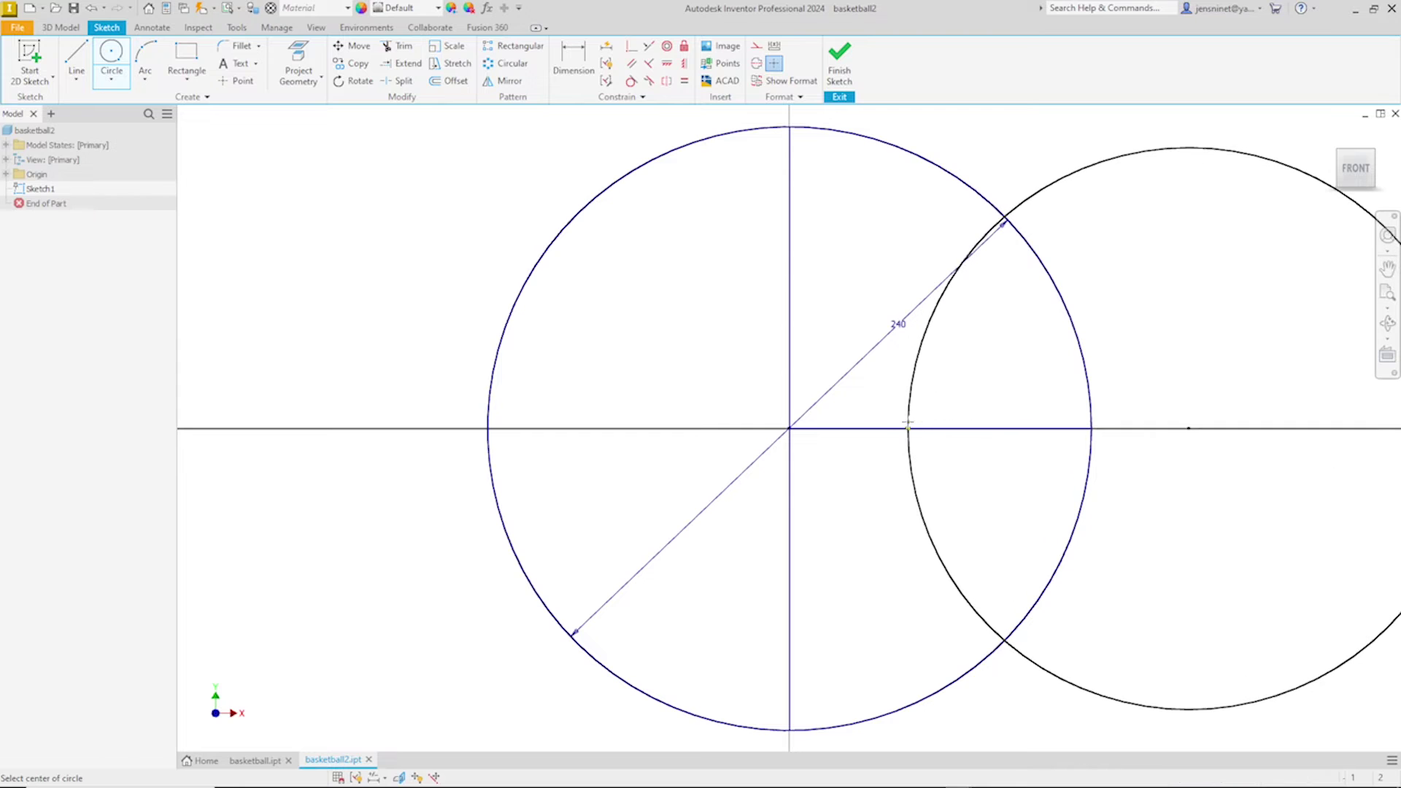
{"action": "key", "text": "Escape"}
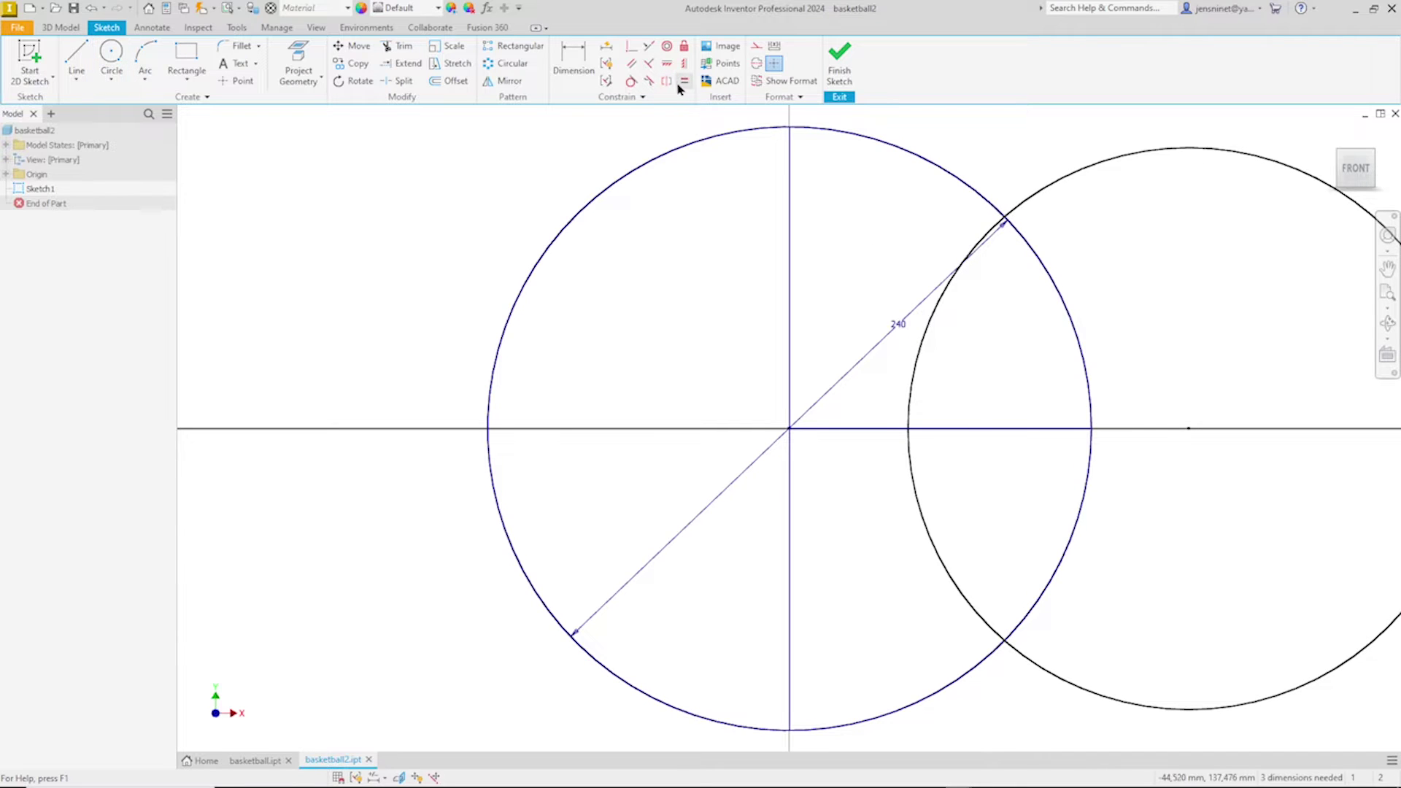
- Apply an Equal constraint between the second large circle and the 240 mm circle
{"action": "left_click", "coordinate": [681, 85]}
{"action": "left_click", "coordinate": [1027, 206]}
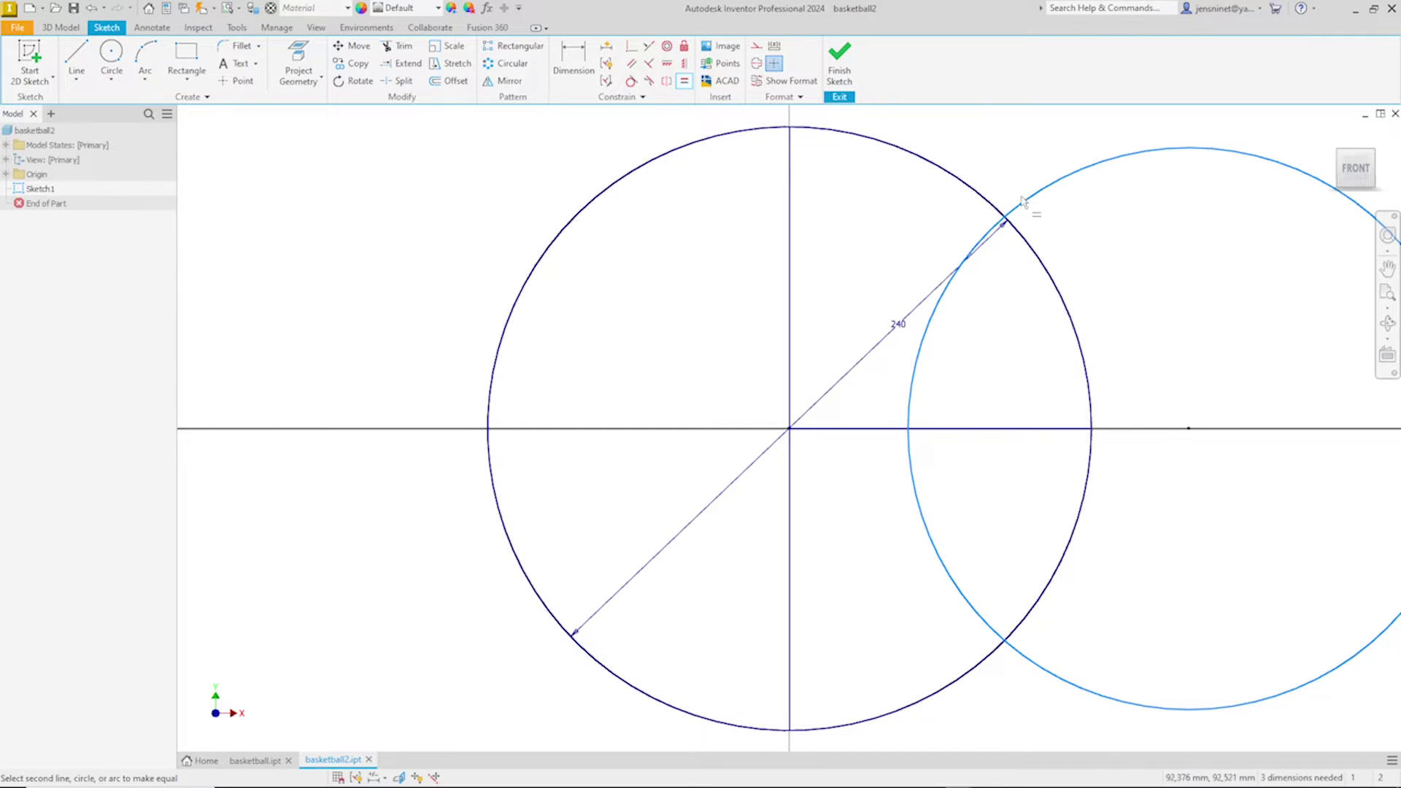
{"action": "left_click", "coordinate": [975, 194]}
- Dimension the horizontal distance between the centers of the two large circles as 152 mm
{"action": "right_click", "coordinate": [1118, 269]}
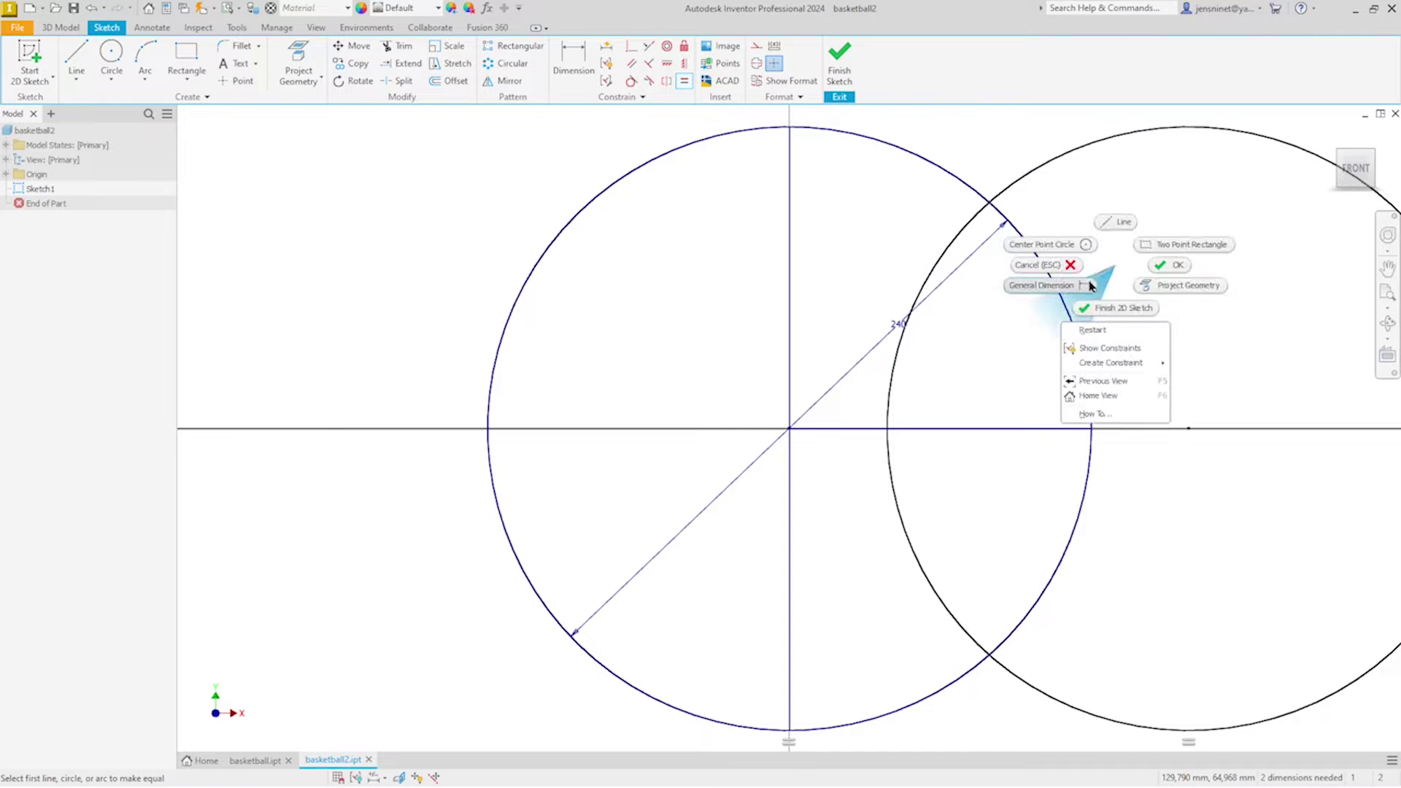
{"action": "left_click", "coordinate": [1088, 285]}
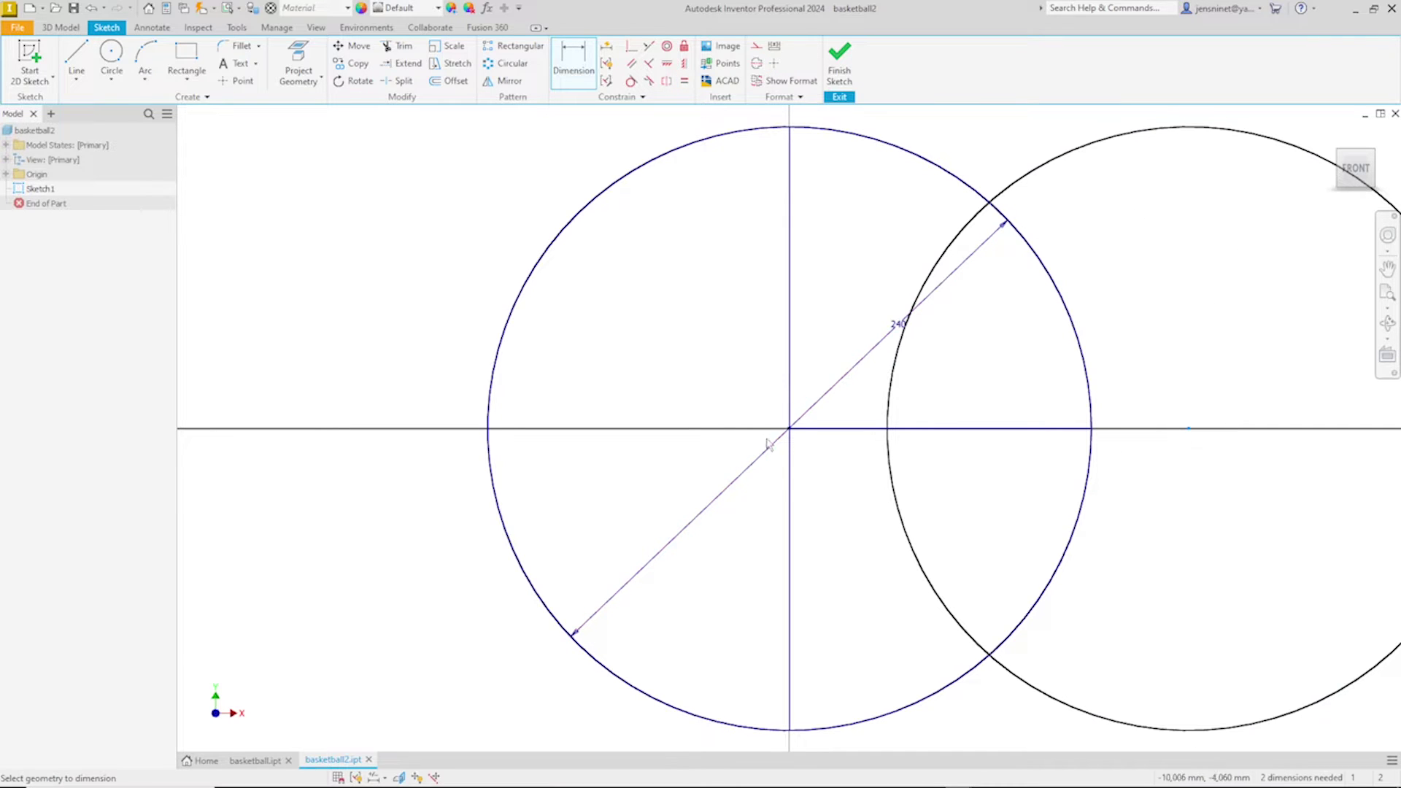
{"action": "left_click", "coordinate": [789, 430]}
{"action": "left_click", "coordinate": [838, 496]}
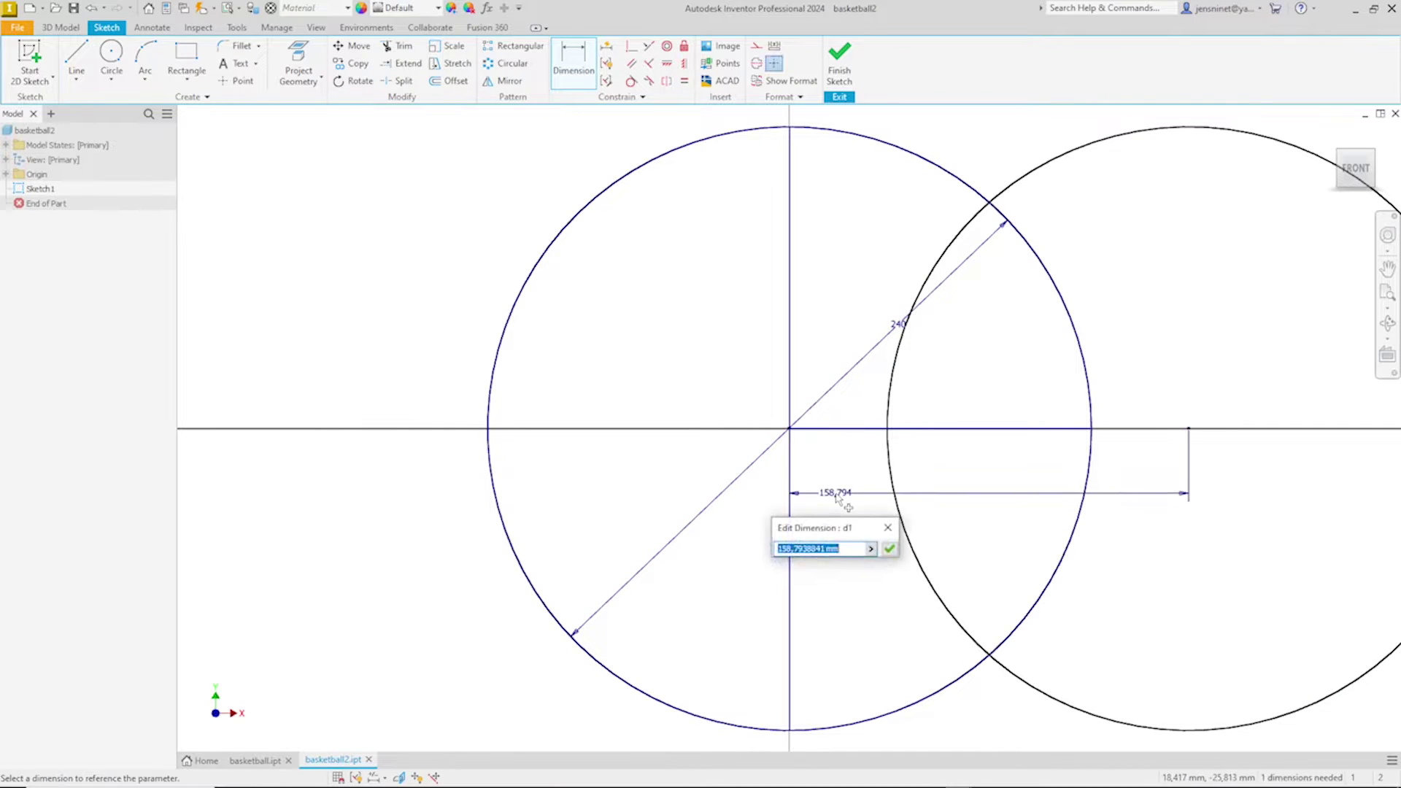
{"action": "type", "text": "152"}
{"action": "key", "text": "Return"}
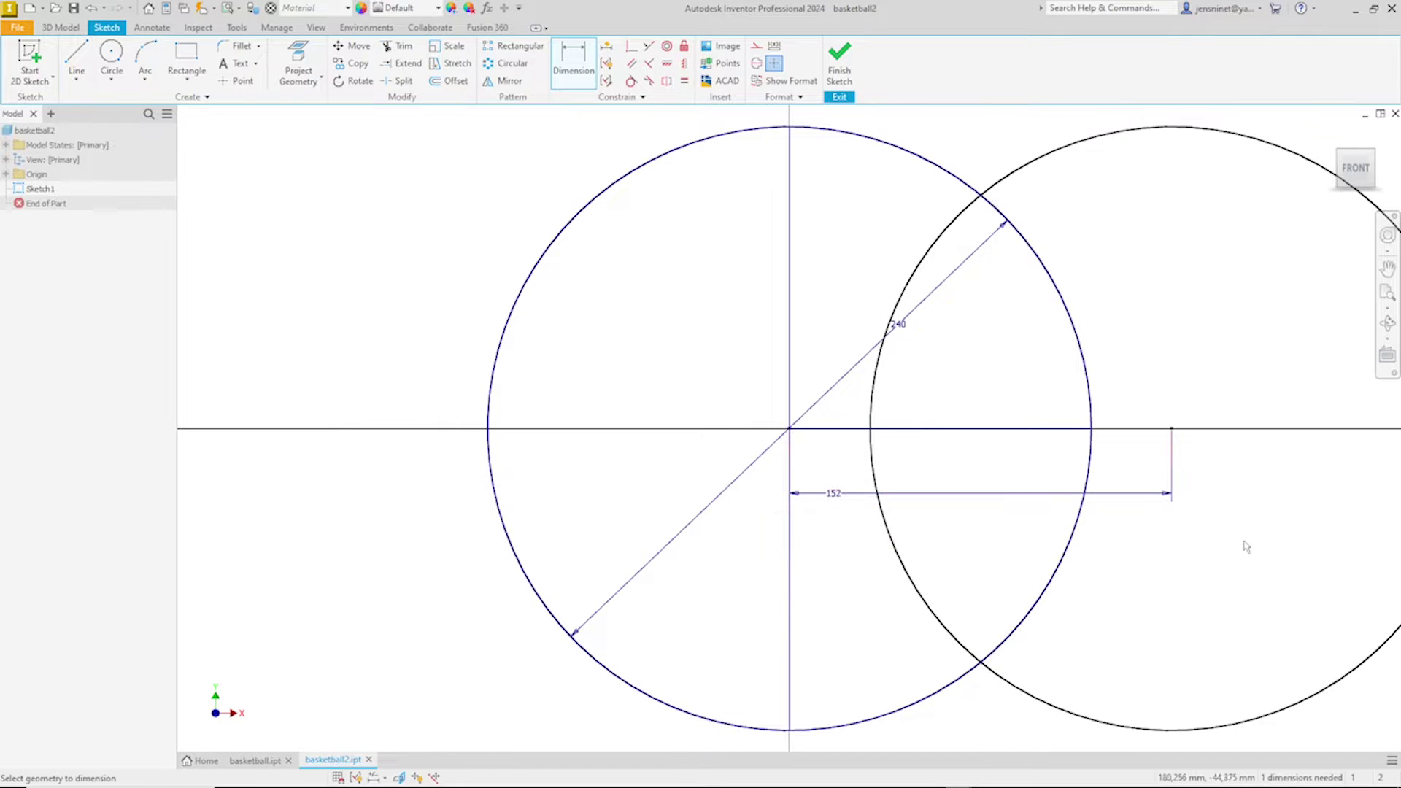
{"action": "key", "text": "Escape"}
- Apply a Horizontal constraint between the second large circle's center and the sketch origin
{"action": "left_click", "coordinate": [666, 71]}
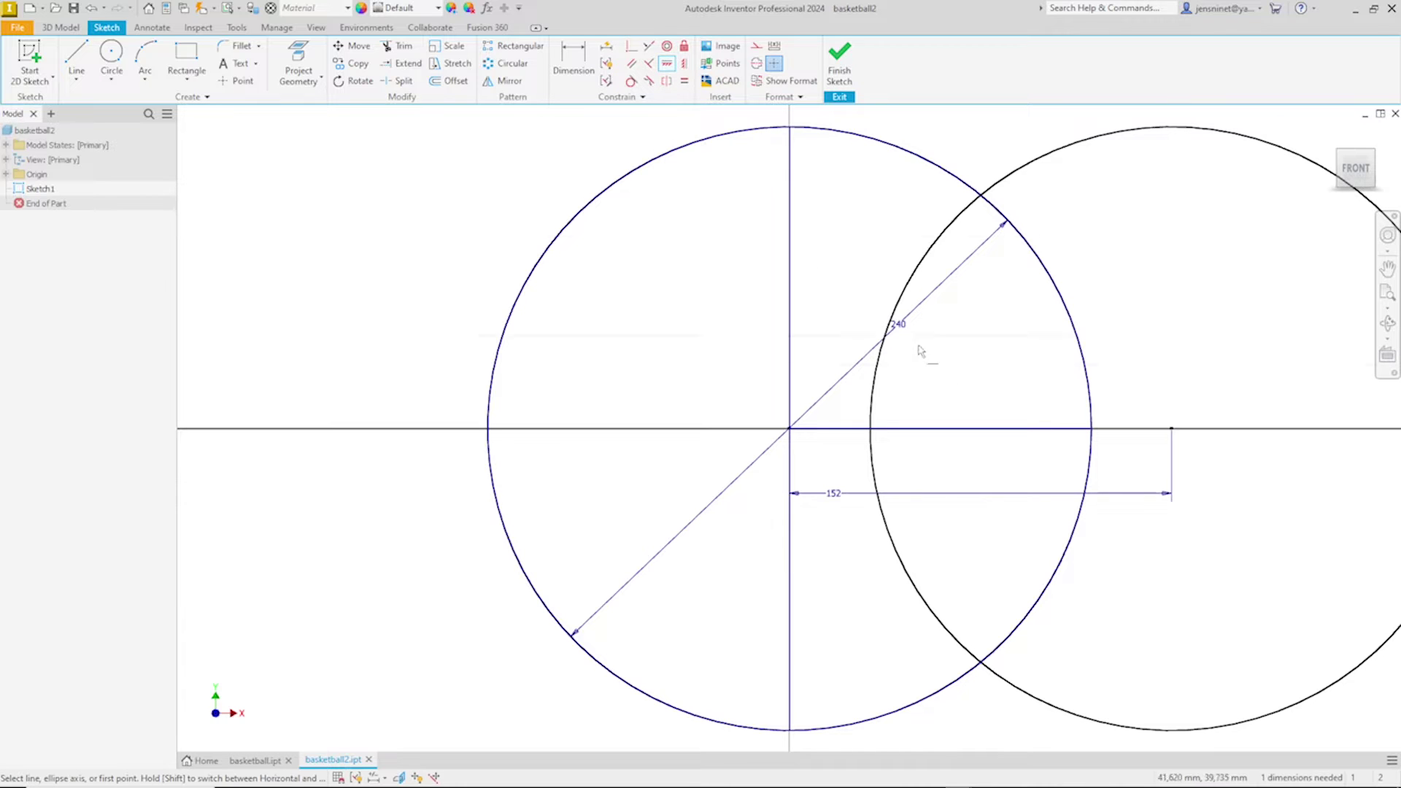
{"action": "left_click", "coordinate": [1172, 433]}
{"action": "left_click", "coordinate": [790, 431]}
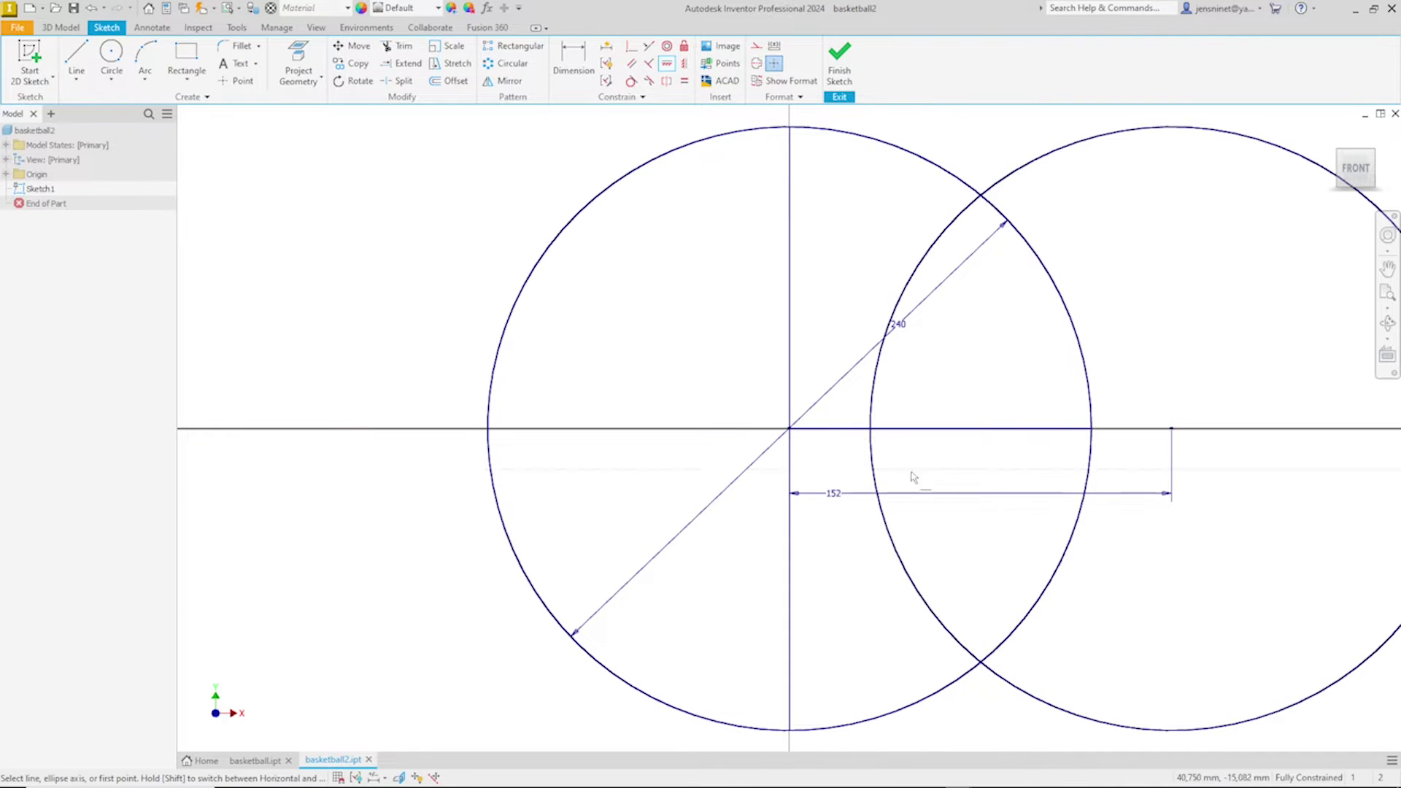
{"action": "key", "text": "Escape"}
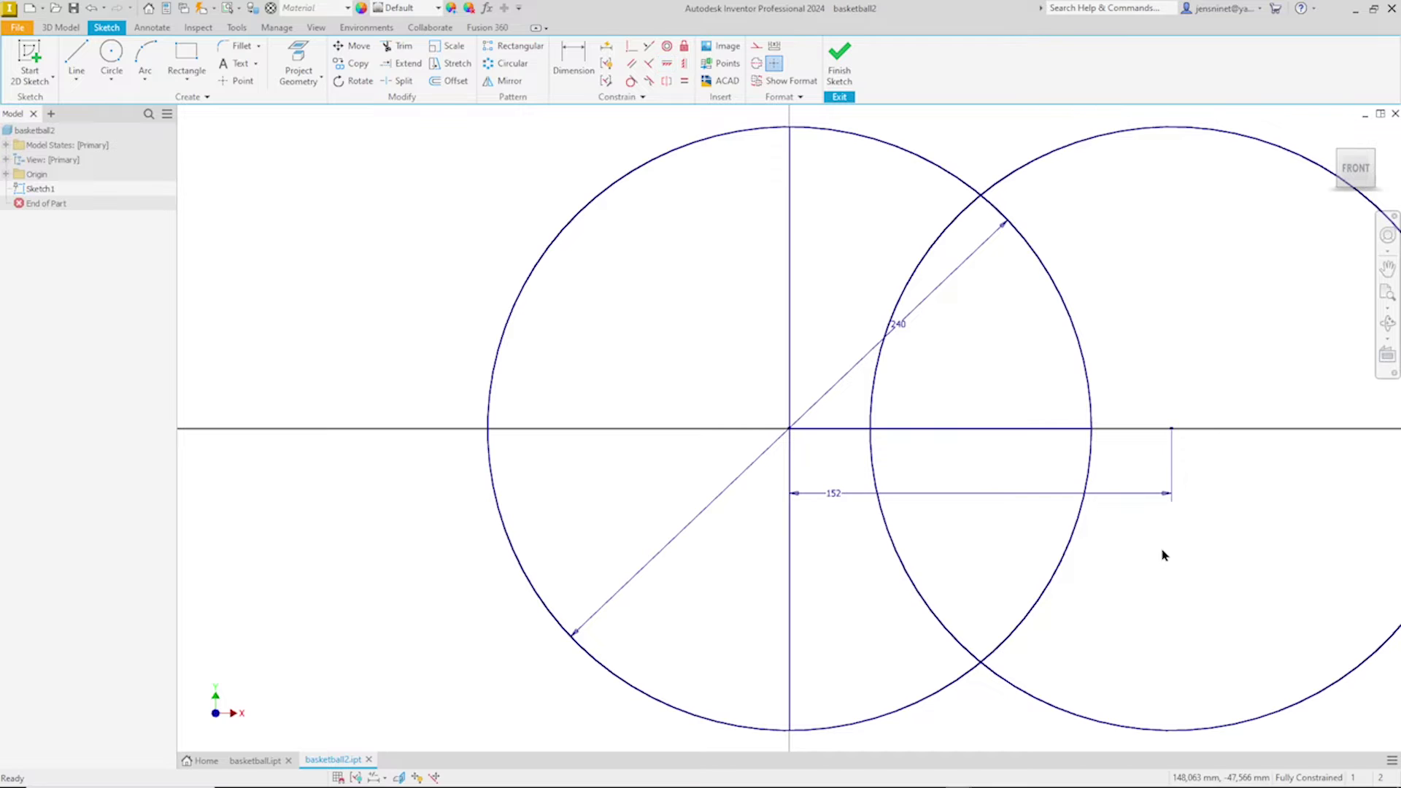
- Draw three small circles centered on the first circle: at its rightmost point, near the upper intersection with the second circle, and at its topmost point
{"action": "right_click", "coordinate": [1162, 555]}
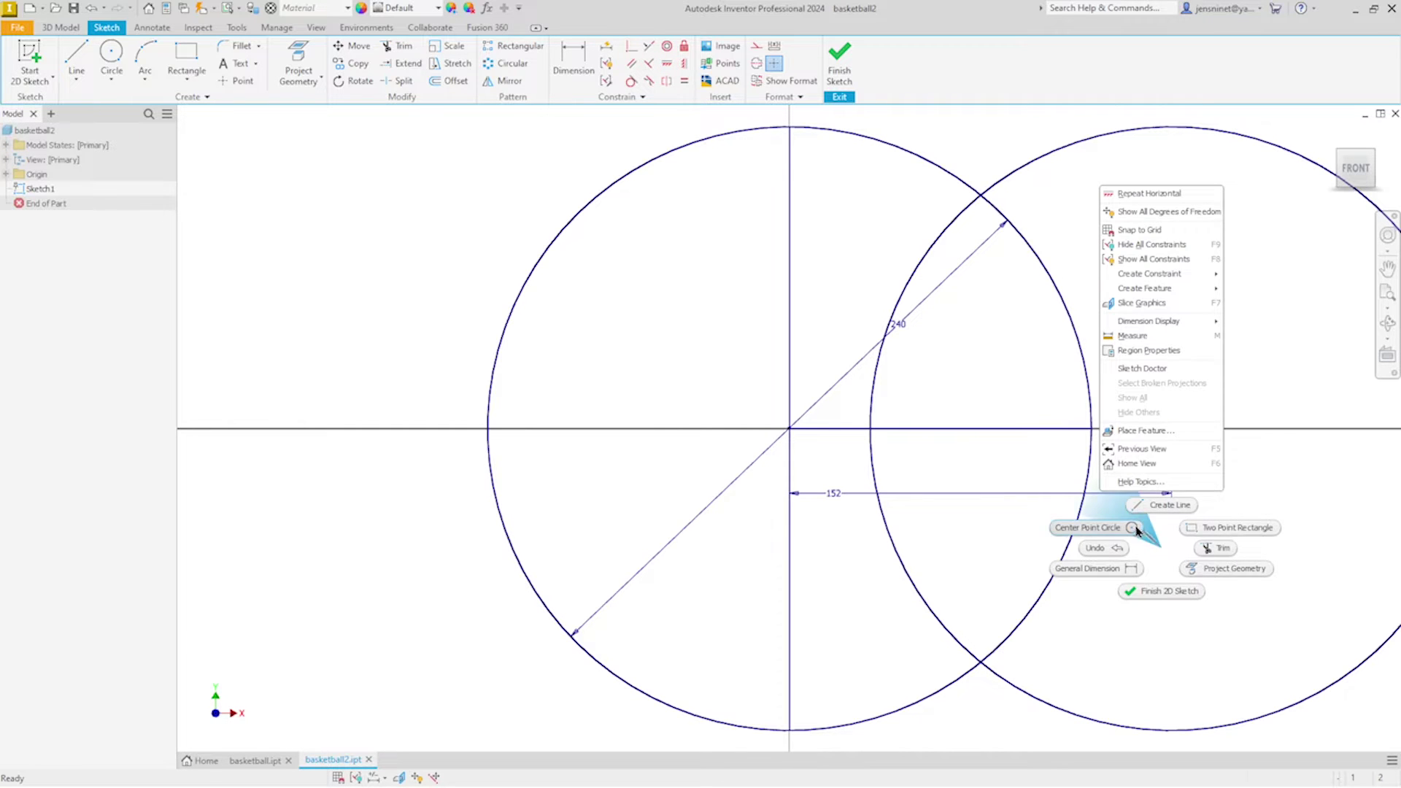
{"action": "left_click", "coordinate": [1136, 531]}
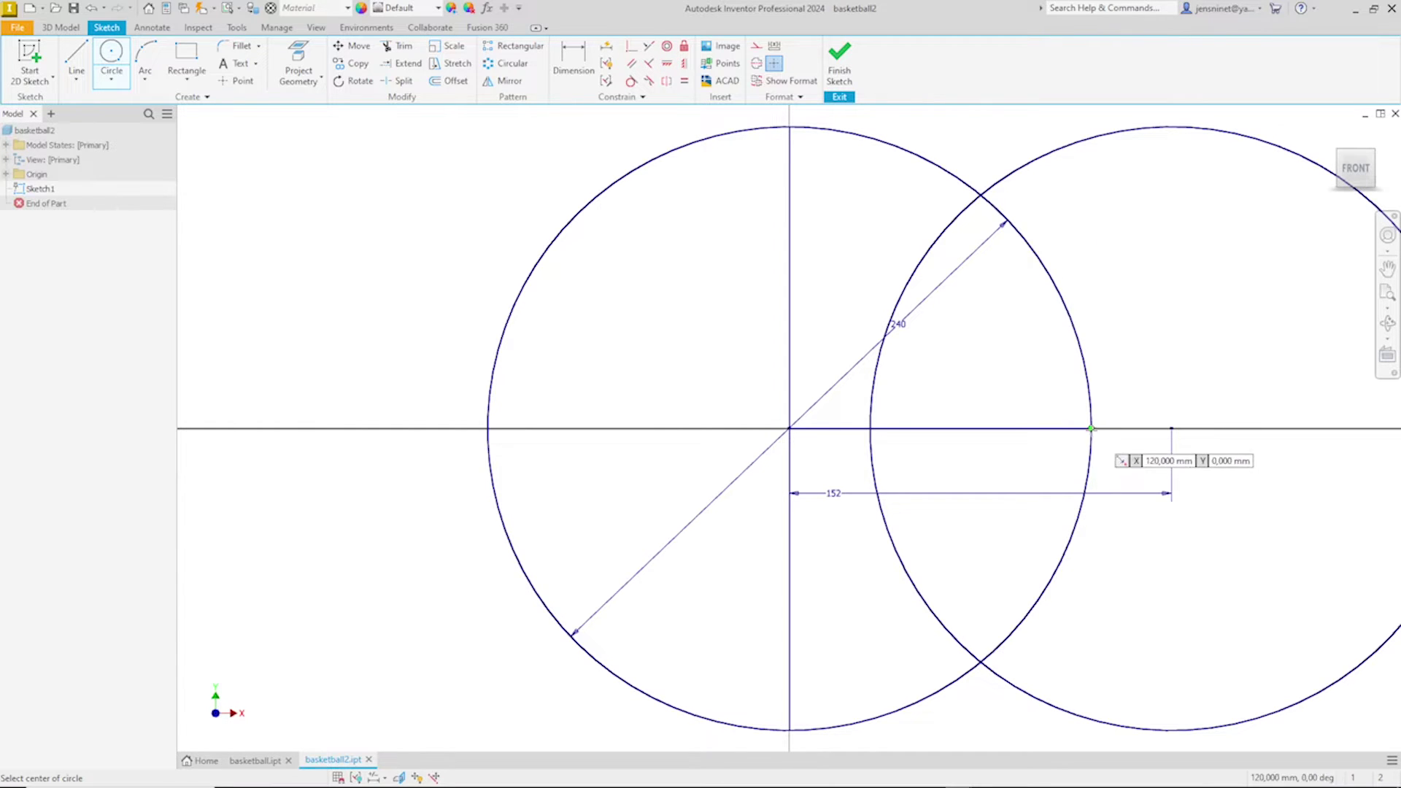
{"action": "left_click", "coordinate": [961, 179]}
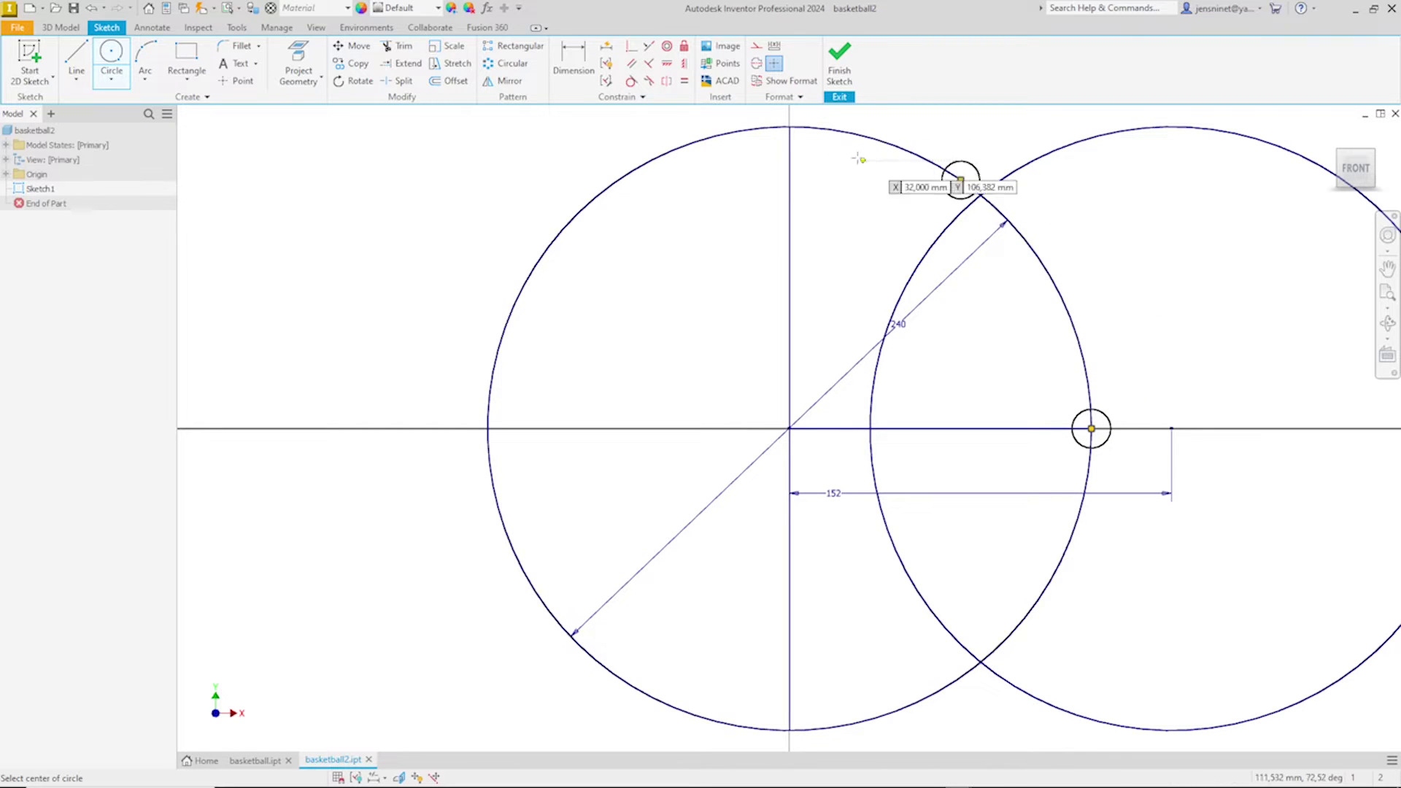
{"action": "left_click", "coordinate": [801, 146]}
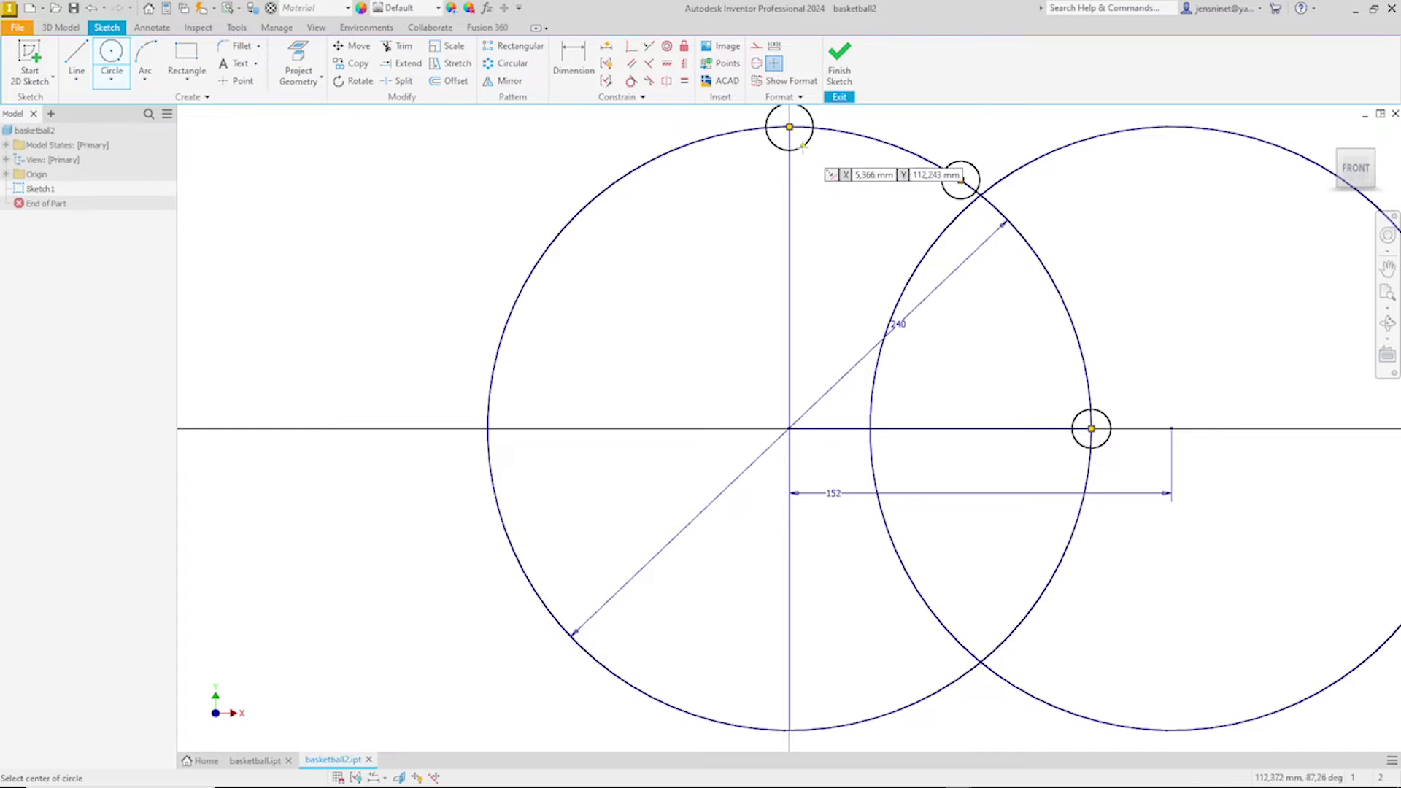
{"action": "key", "text": "Escape"}
- Constrain the middle small circle's center coincident with the second large circle, placing it at the upper intersection
{"action": "middle_click_drag", "start_coordinate": [1002, 227], "coordinate": [879, 284]}
{"action": "left_click", "coordinate": [631, 49]}
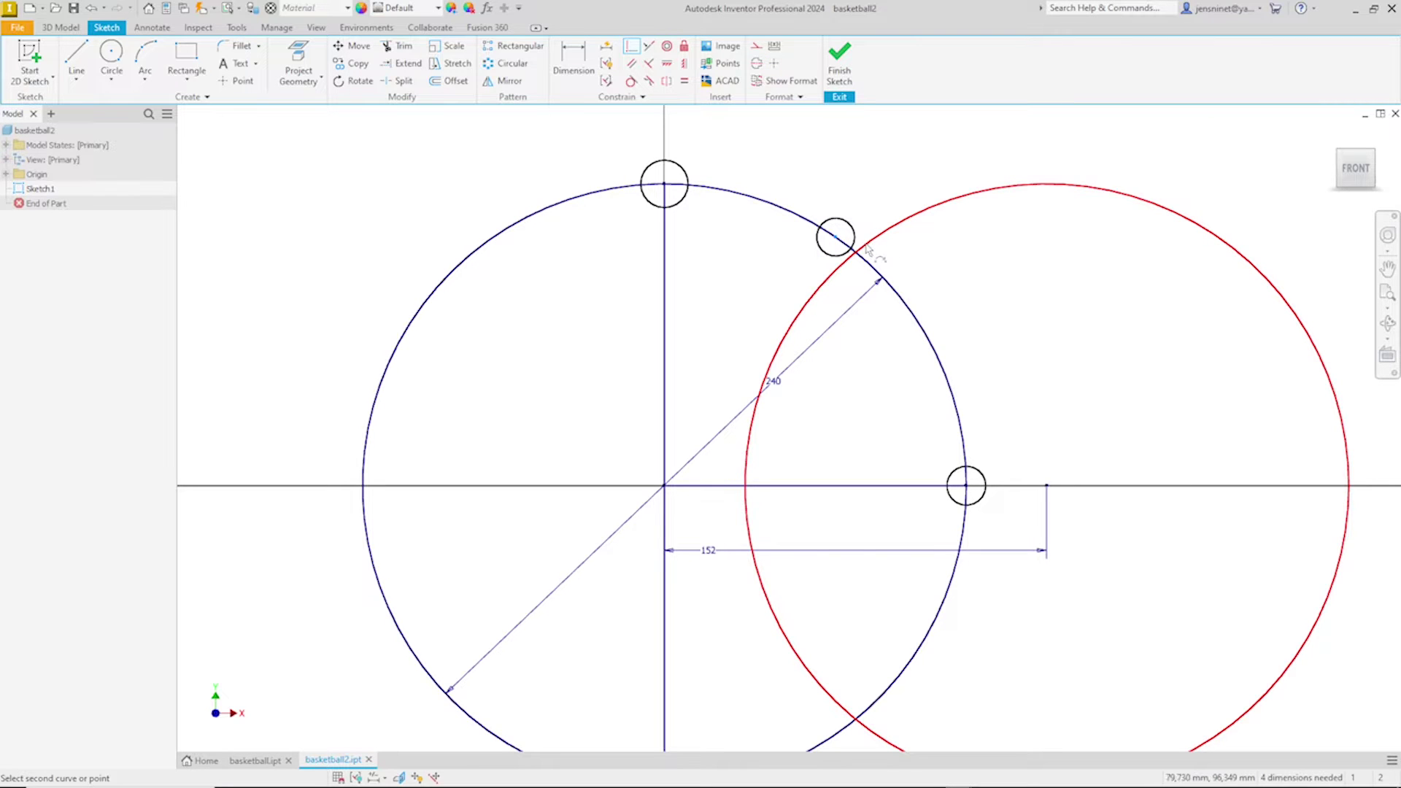
{"action": "left_click", "coordinate": [867, 250]}
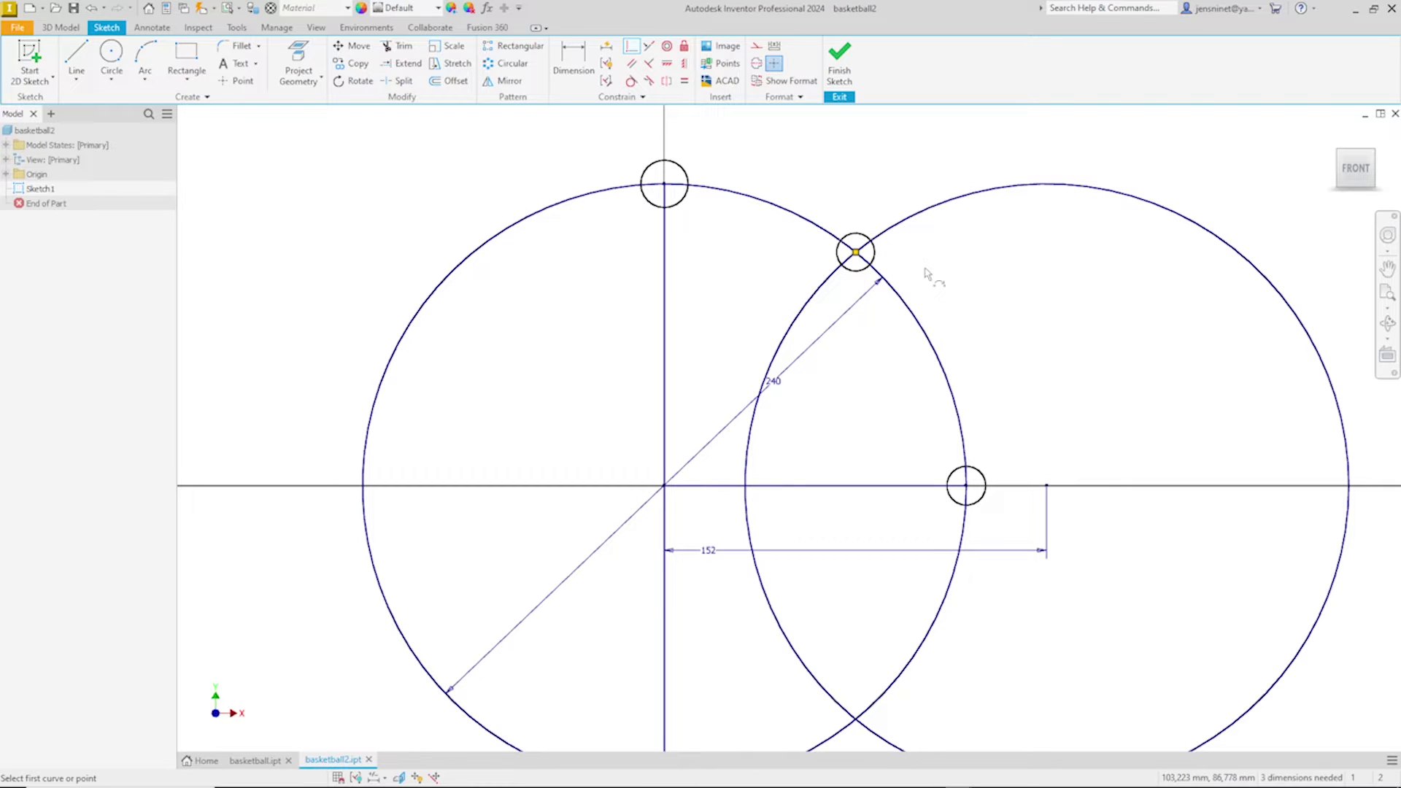
- Apply an Equal constraint between the small circle at the upper intersection and the small circle at the first circle's rightmost point
{"action": "left_click", "coordinate": [685, 81]}
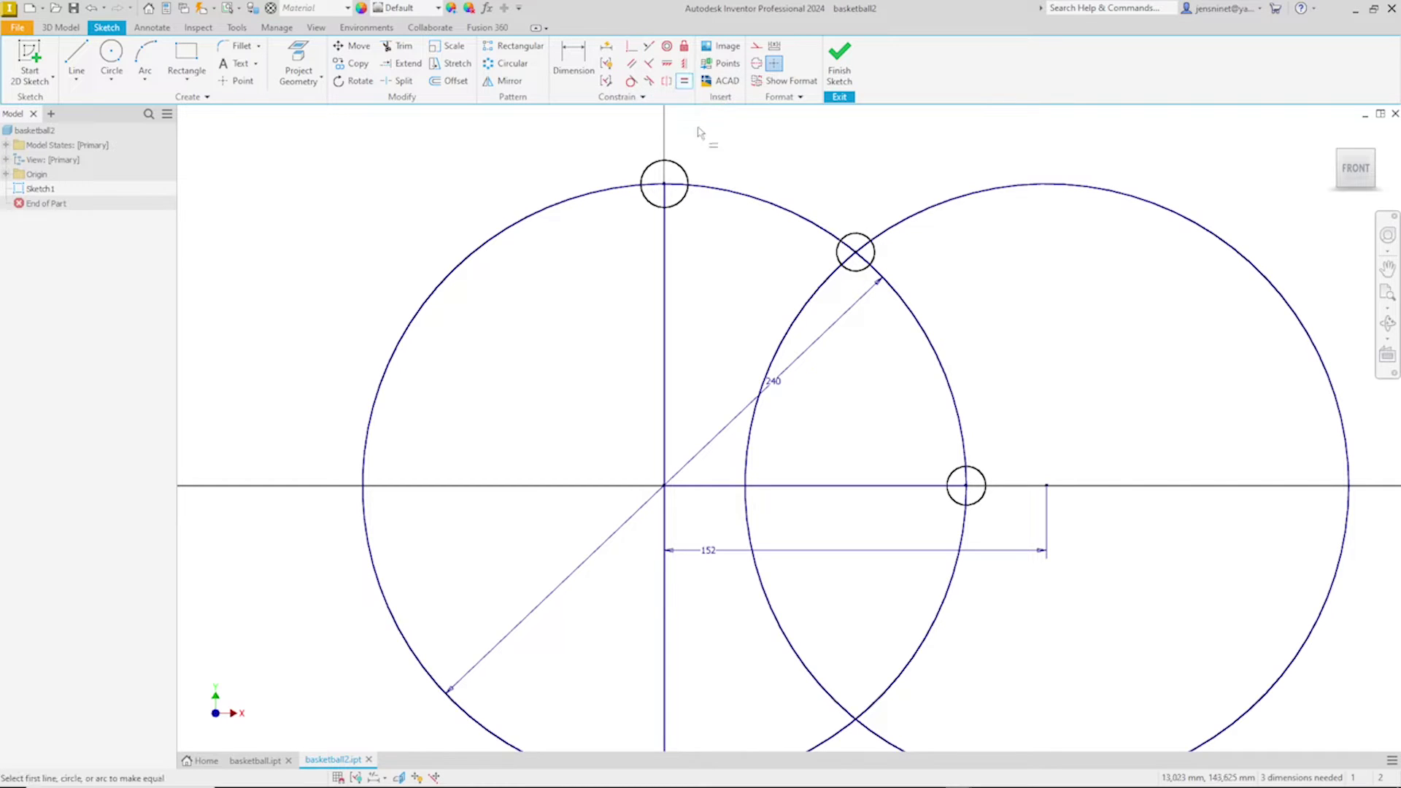
{"action": "left_click", "coordinate": [684, 173]}
{"action": "left_click", "coordinate": [849, 235]}
{"action": "left_click", "coordinate": [862, 242]}
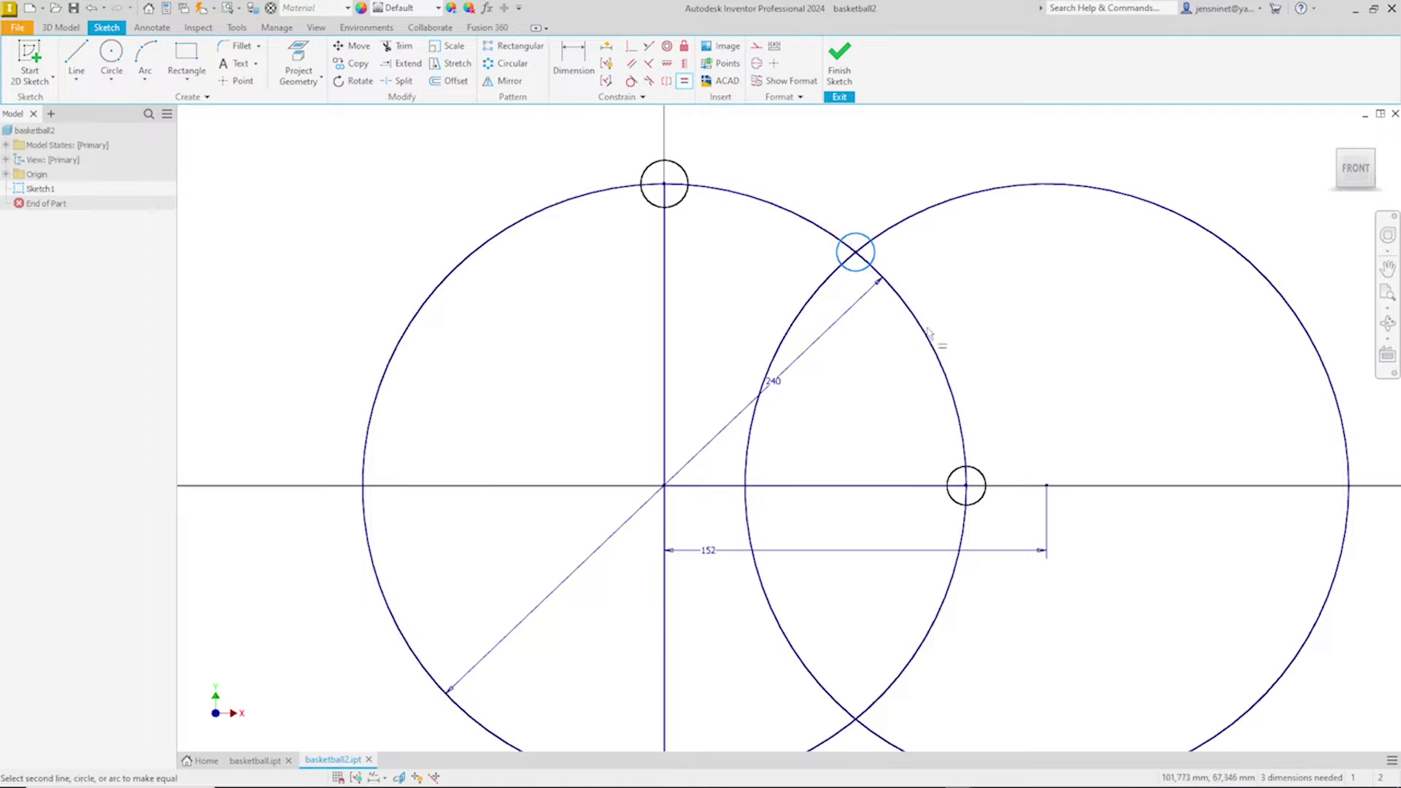
{"action": "left_click", "coordinate": [979, 477]}
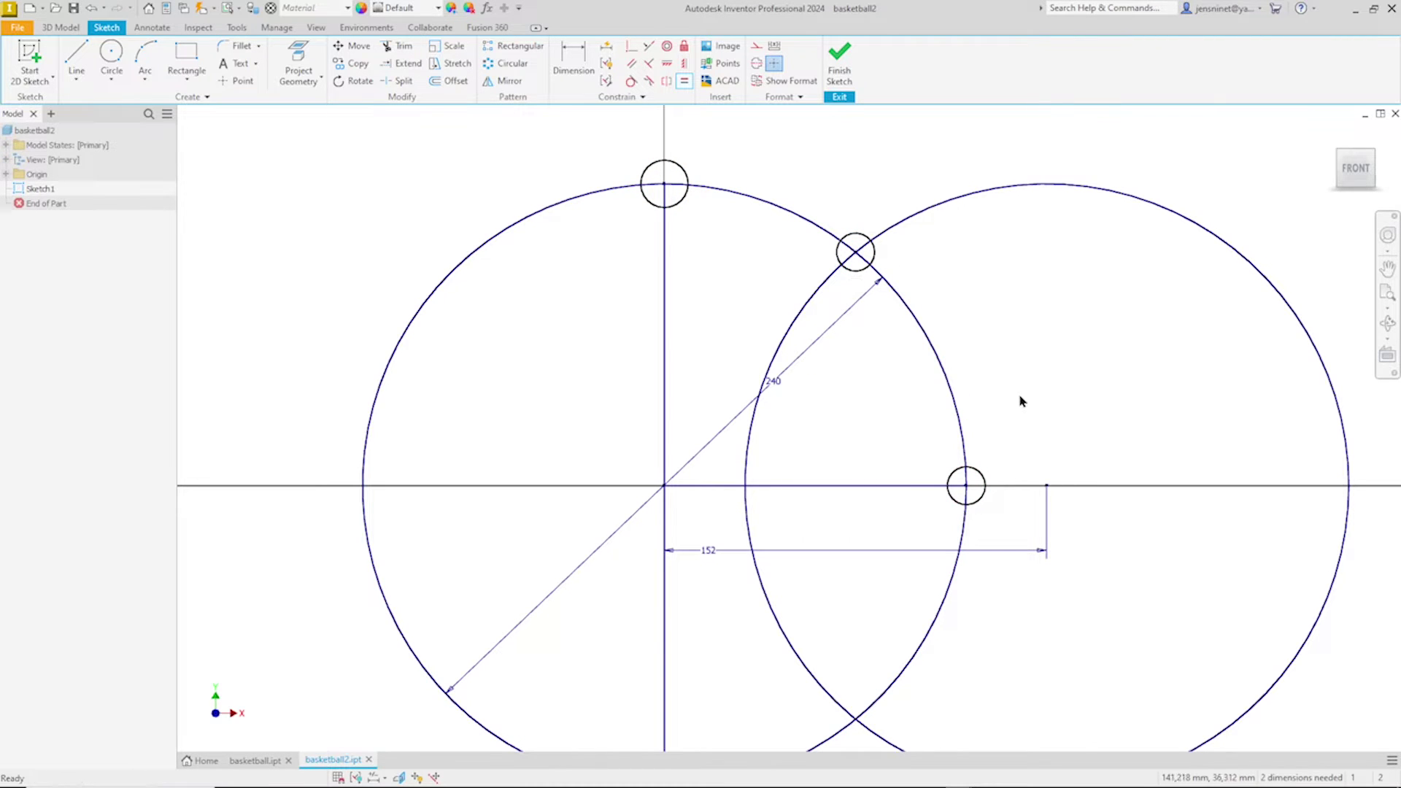
- Dimension the diameter of the small circle at the upper intersection as 5 mm
{"action": "right_click", "coordinate": [1021, 397]}
{"action": "left_click", "coordinate": [992, 420]}
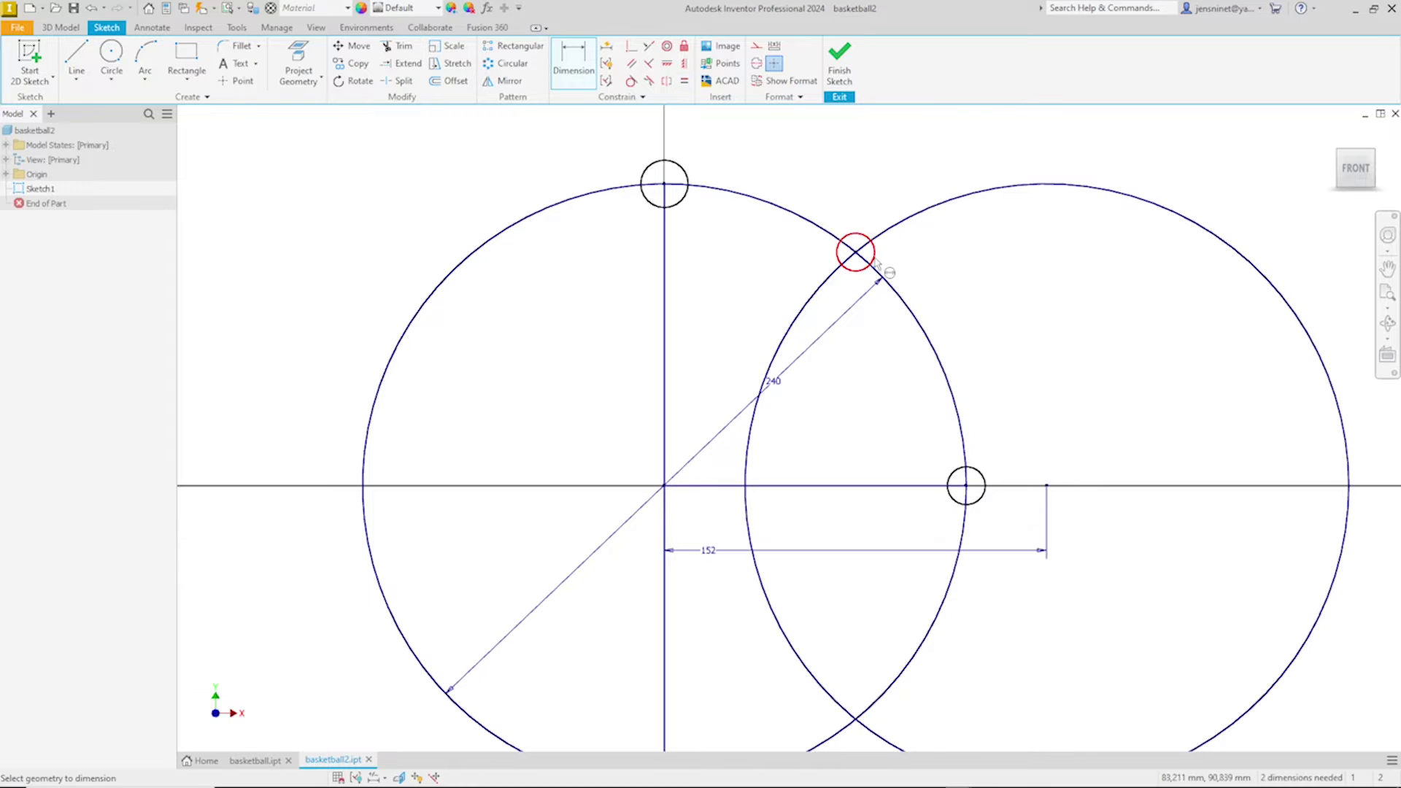
{"action": "left_click", "coordinate": [876, 261]}
{"action": "left_click", "coordinate": [938, 252]}
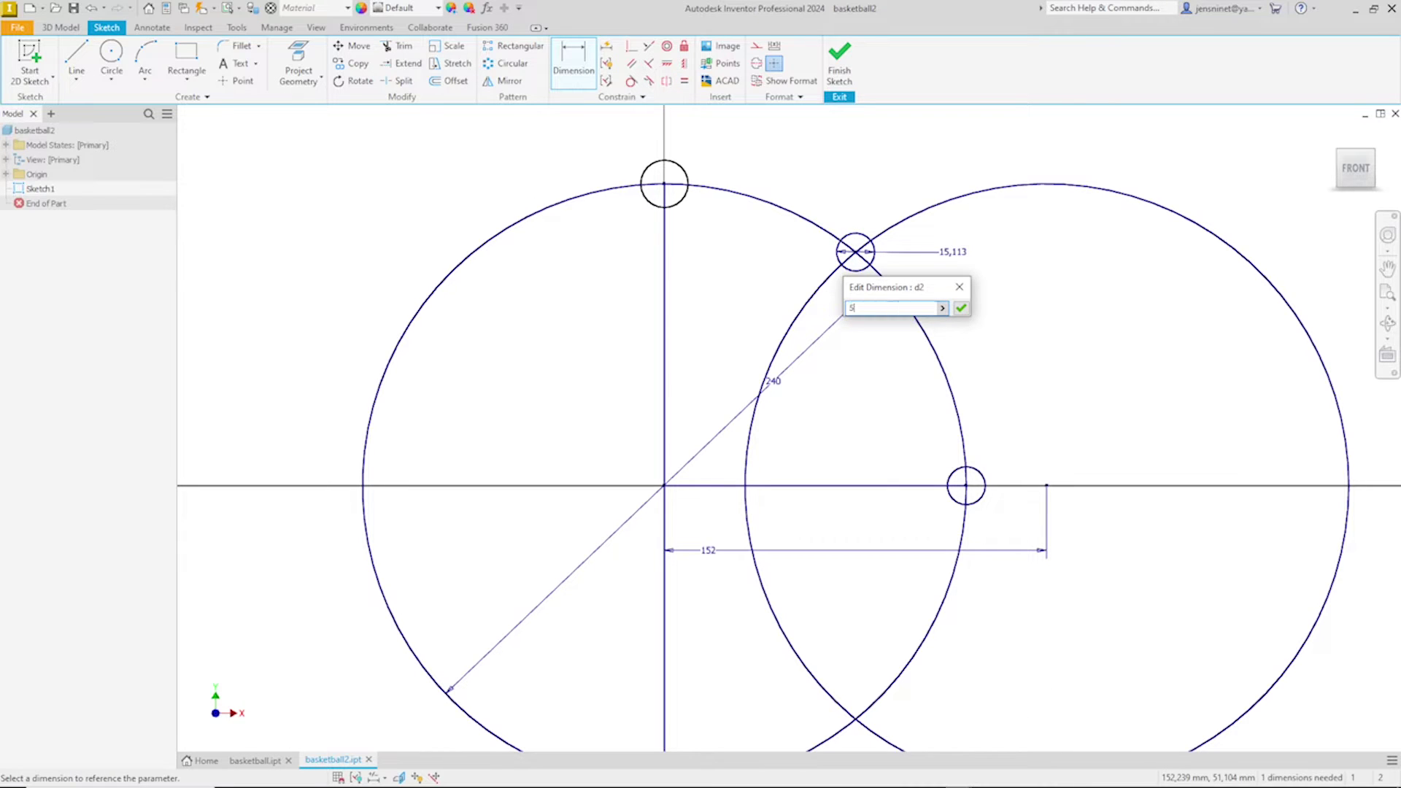
{"action": "key", "text": "Return"}
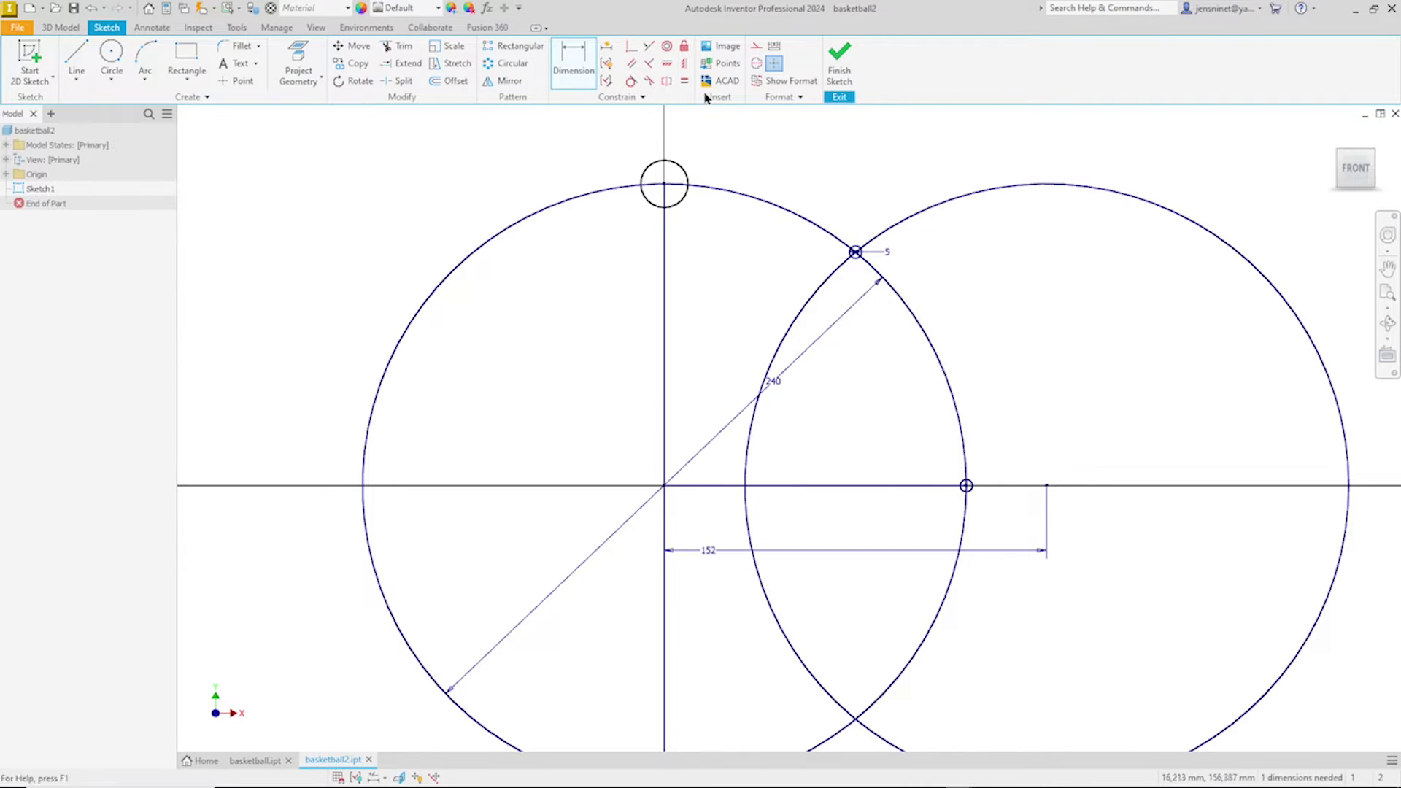
- Make the topmost small circle equal to the 5 mm circle at the upper intersection and finish the sketch
{"action": "left_click", "coordinate": [684, 81]}
{"action": "left_click", "coordinate": [854, 259]}
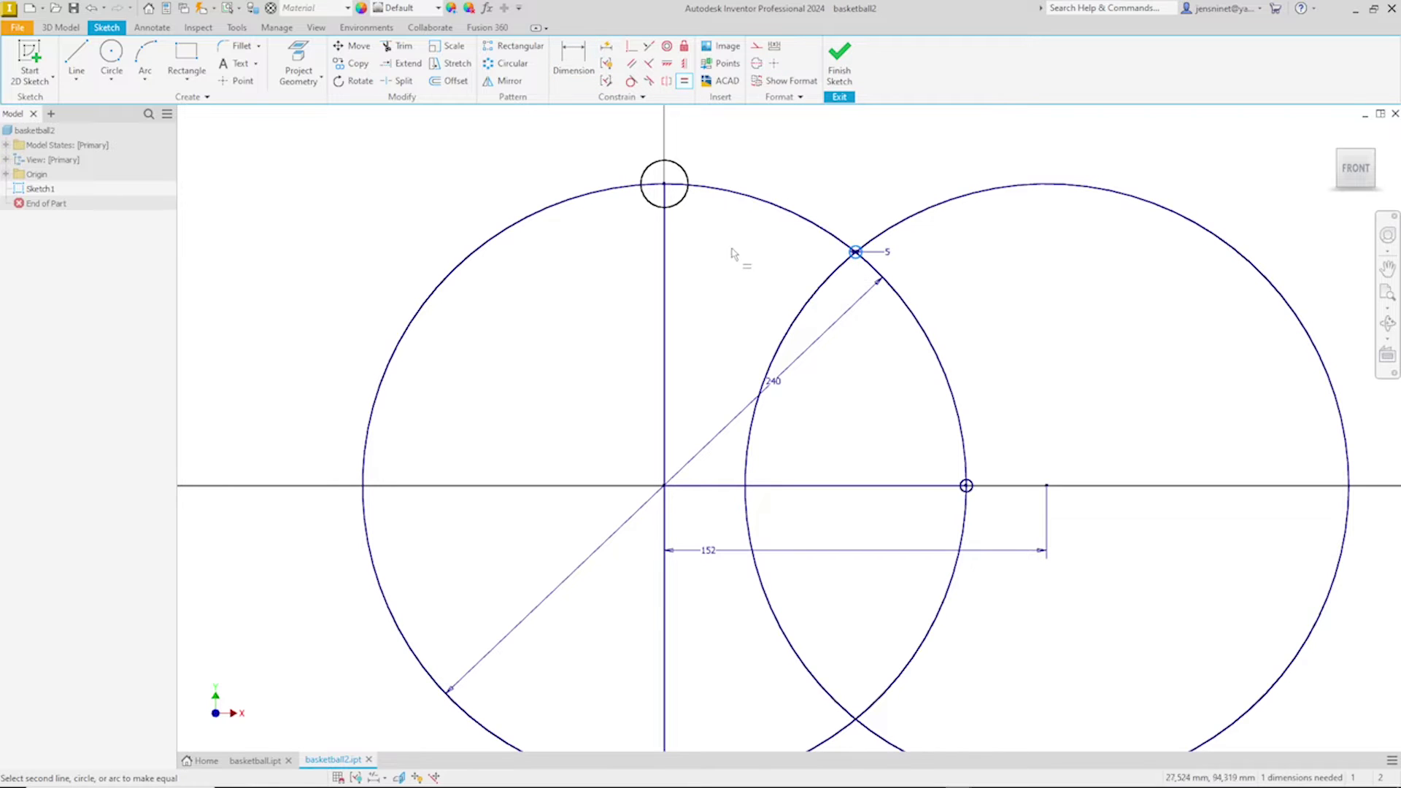
{"action": "left_click", "coordinate": [673, 205]}
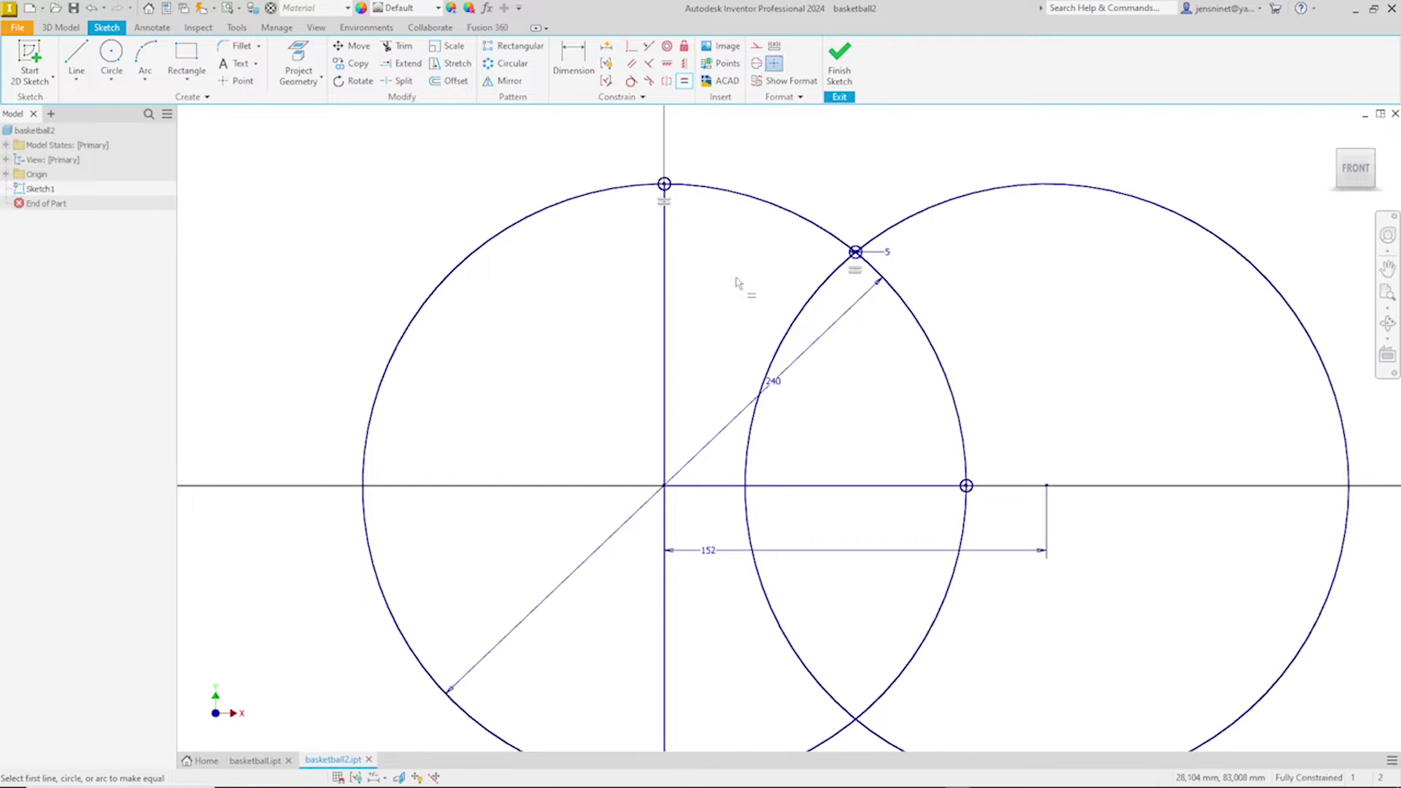
{"action": "key", "text": "Escape"}
{"action": "left_click", "coordinate": [838, 78]}
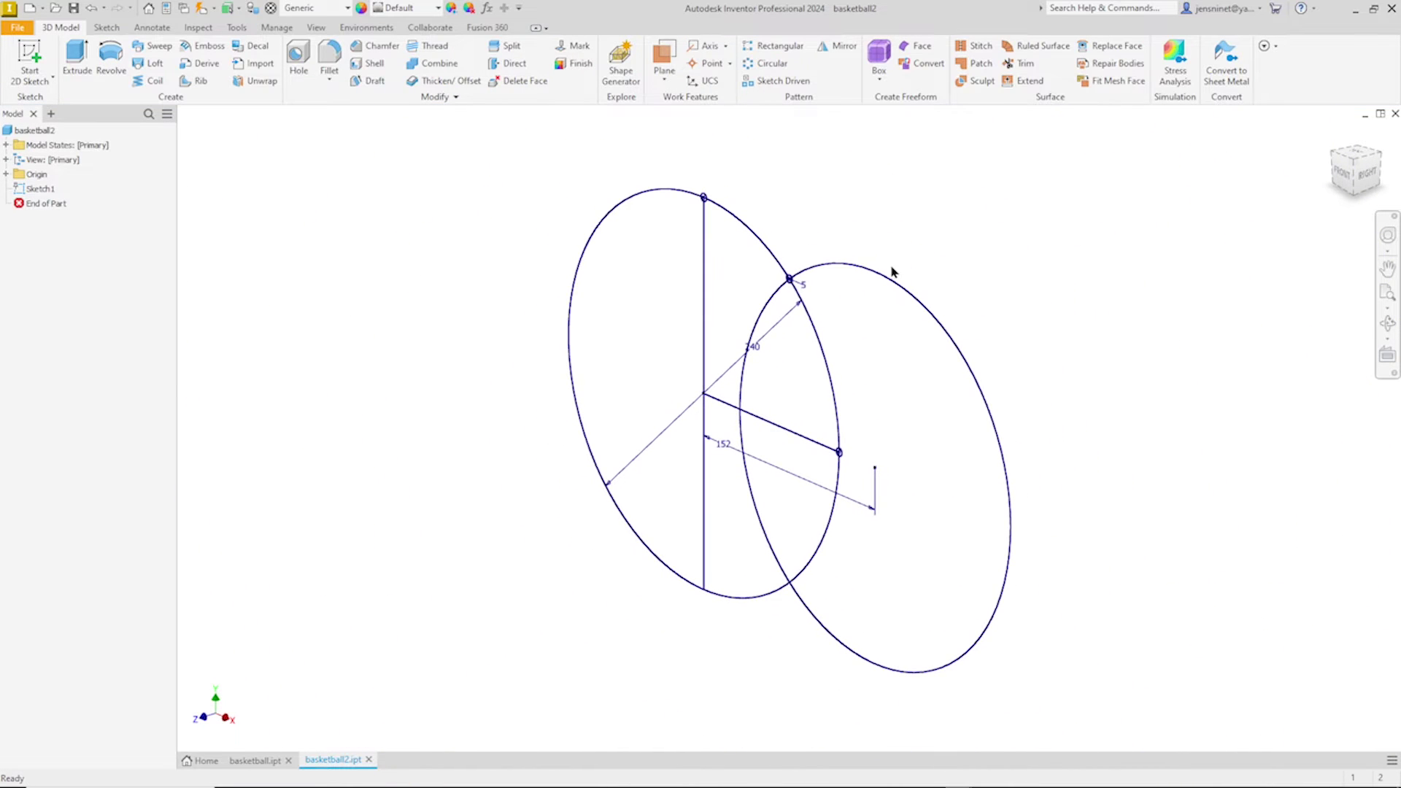
- Start a Revolve and select the four main regions of the first large circle's half facing the second circle
{"action": "left_click", "coordinate": [117, 67]}
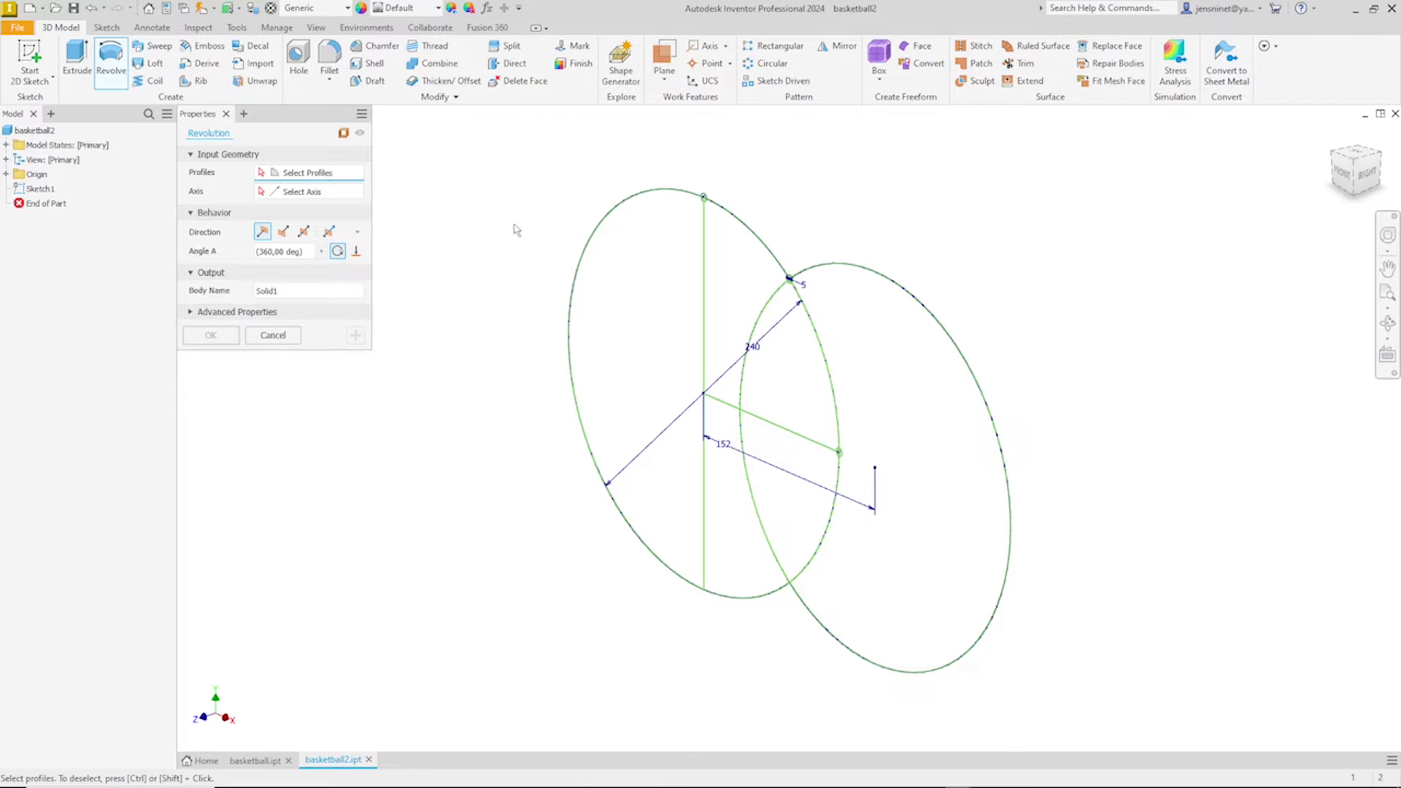
{"action": "scroll", "coordinate": [726, 519], "scroll_direction": "down", "scroll_amount": 5}
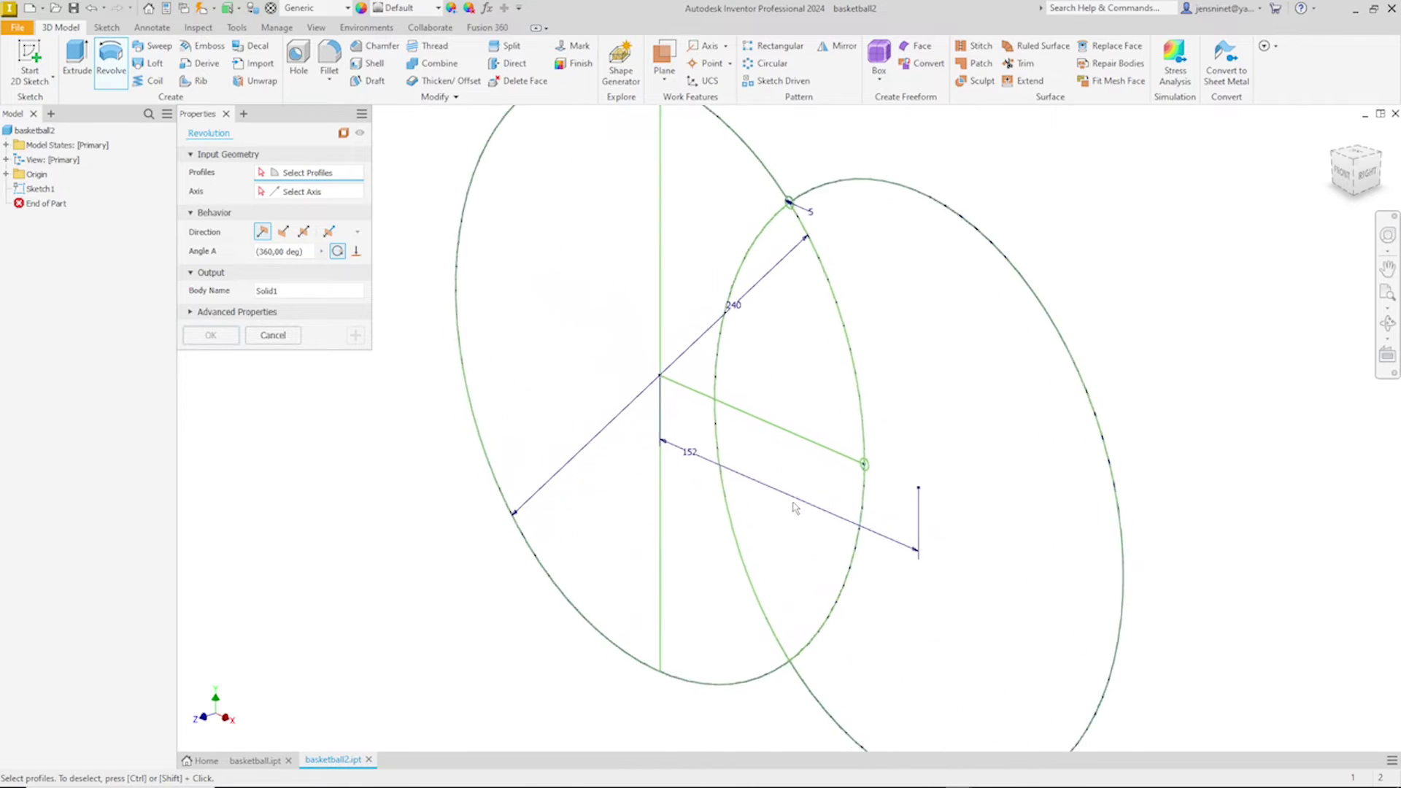
{"action": "left_click", "coordinate": [696, 641]}
{"action": "left_click", "coordinate": [774, 616]}
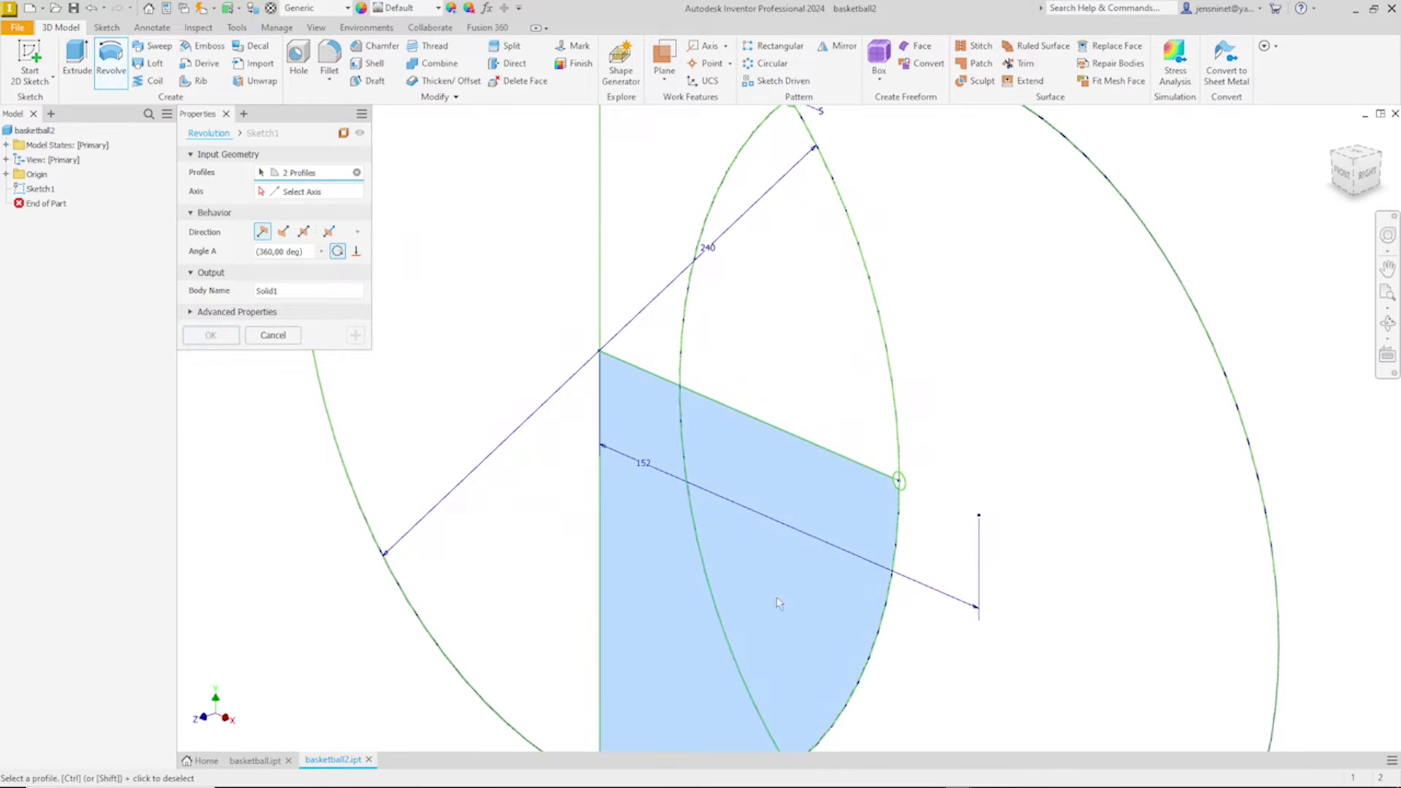
{"action": "left_click", "coordinate": [787, 429]}
{"action": "left_click", "coordinate": [650, 358]}
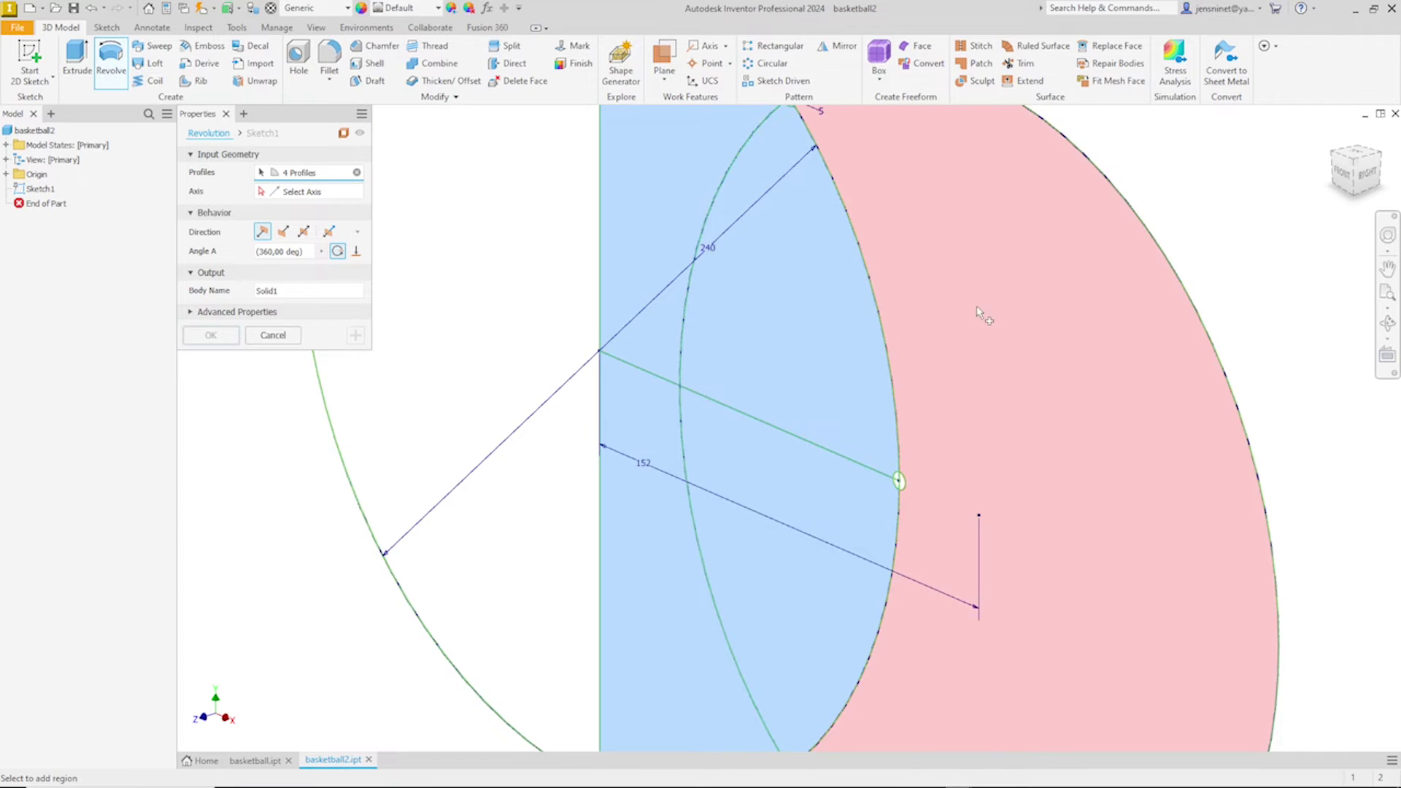
- Add the small circle regions lying inside the ball outline, at its rightmost point and the upper intersection, to the Revolve profiles
{"action": "middle_click_drag", "start_coordinate": [953, 169], "coordinate": [953, 290]}
{"action": "scroll", "coordinate": [953, 294], "scroll_direction": "down", "scroll_amount": 3}
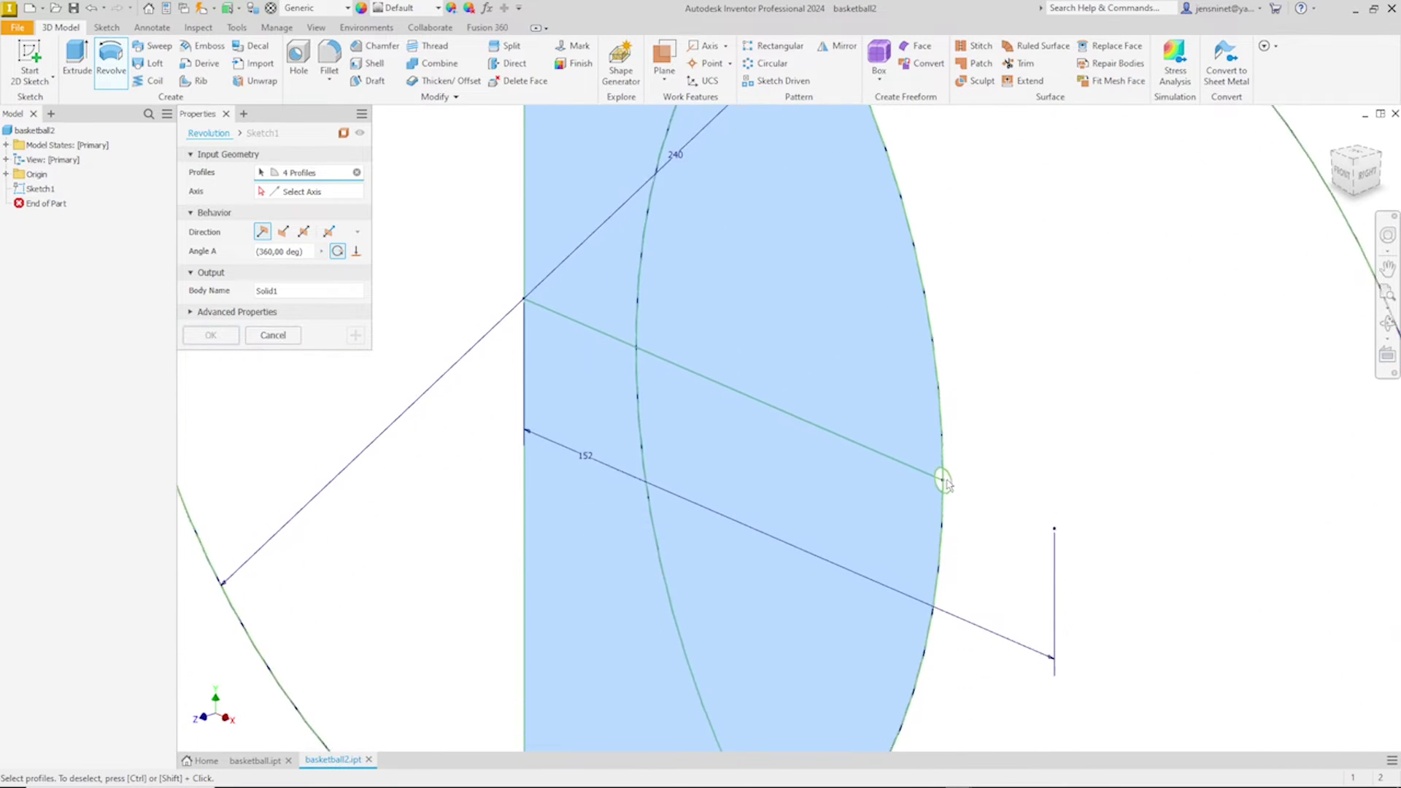
{"action": "scroll", "coordinate": [957, 496], "scroll_direction": "down", "scroll_amount": 2}
{"action": "scroll", "coordinate": [964, 507], "scroll_direction": "down", "scroll_amount": 1}
{"action": "middle_click_drag", "start_coordinate": [1049, 737], "coordinate": [1044, 541]}
{"action": "scroll", "coordinate": [1044, 541], "scroll_direction": "down", "scroll_amount": 2}
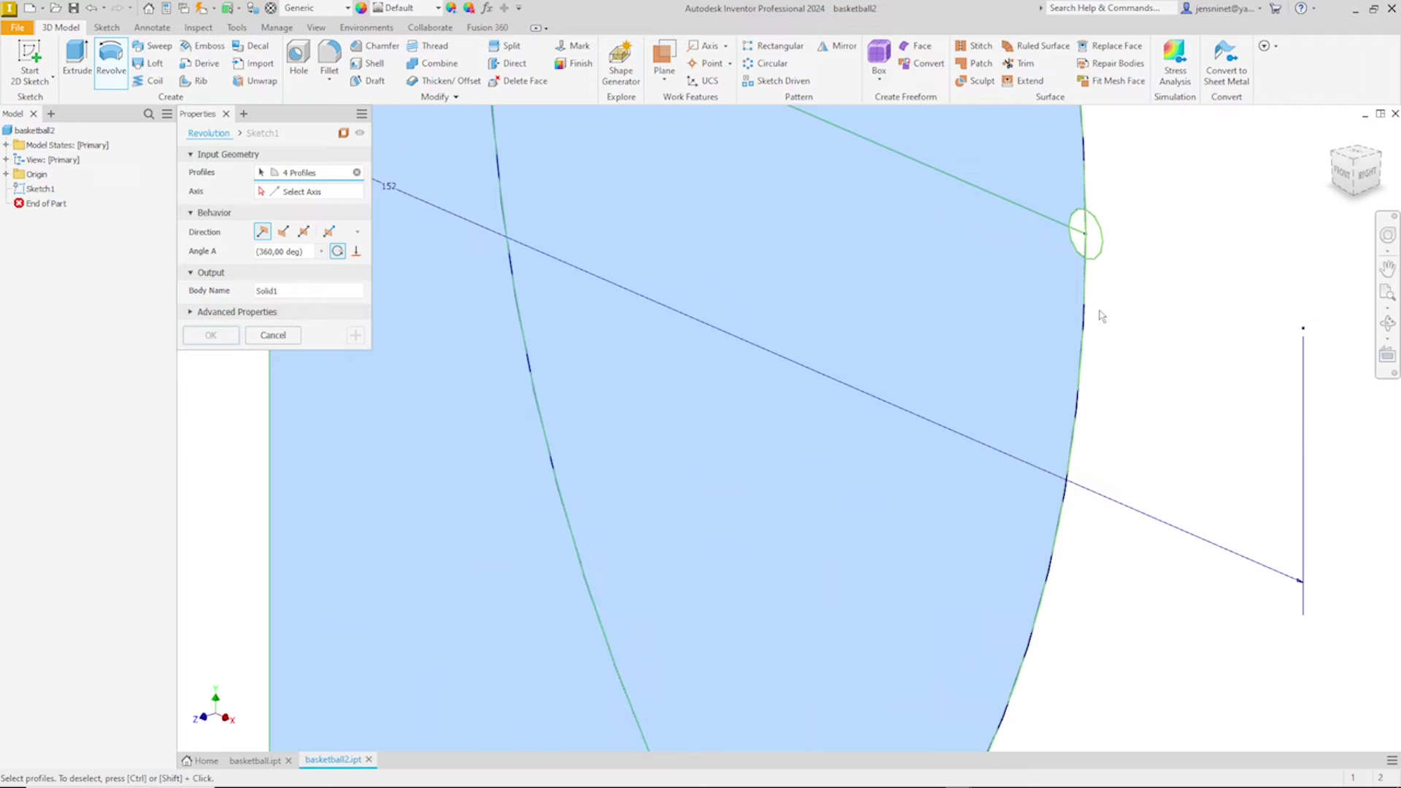
{"action": "left_click", "coordinate": [1082, 234]}
{"action": "middle_click_drag", "start_coordinate": [1173, 155], "coordinate": [1147, 263]}
{"action": "scroll", "coordinate": [1149, 265], "scroll_direction": "up", "scroll_amount": 5}
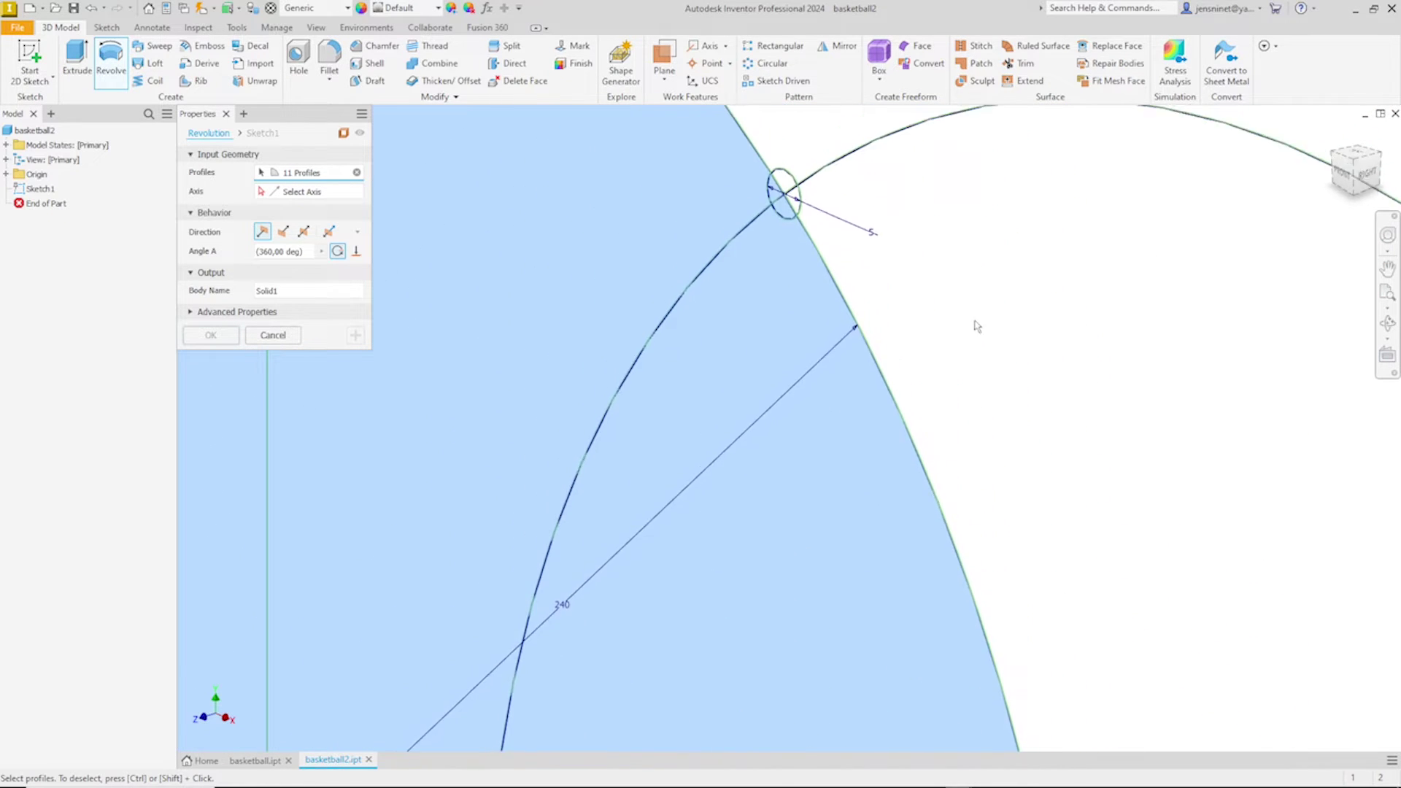
- Remove the half of the ball left of the vertical line, and the topmost small circle's sliver on that side, from the Revolve profiles
{"action": "middle_click_drag", "start_coordinate": [797, 261], "coordinate": [797, 373]}
{"action": "scroll", "coordinate": [913, 407], "scroll_direction": "up", "scroll_amount": 2}
{"action": "mouse_move", "coordinate": [696, 298]}
{"action": "middle_mouse_down"}
{"action": "mouse_move", "coordinate": [817, 300]}
{"action": "mouse_move", "coordinate": [934, 508]}
{"action": "middle_mouse_up"}
{"action": "scroll", "coordinate": [779, 278], "scroll_direction": "up", "scroll_amount": 3}
{"action": "scroll", "coordinate": [772, 270], "scroll_direction": "up", "scroll_amount": 3}
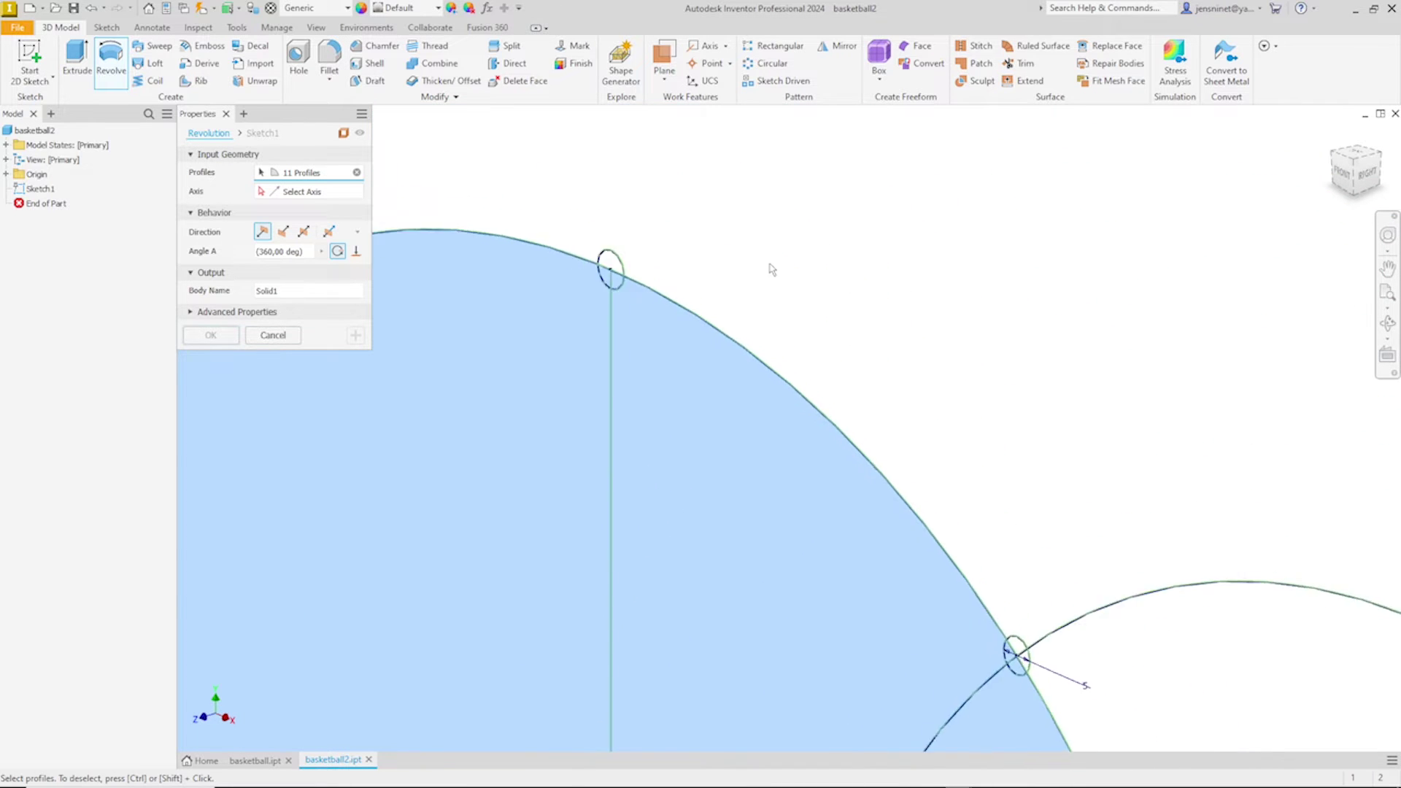
{"action": "scroll", "coordinate": [772, 269], "scroll_direction": "up", "scroll_amount": 3}
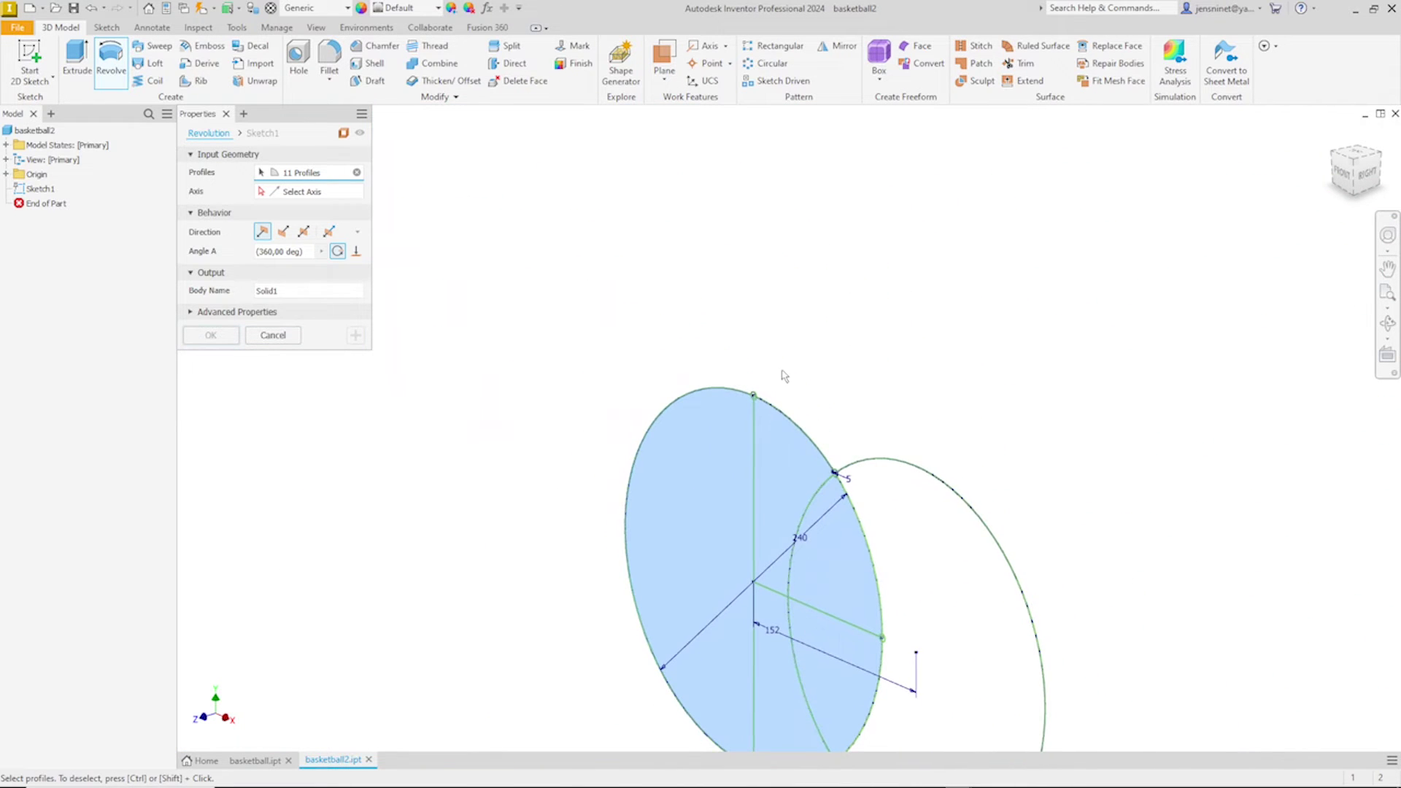
{"action": "left_click", "coordinate": [726, 471], "text": "ctrl"}
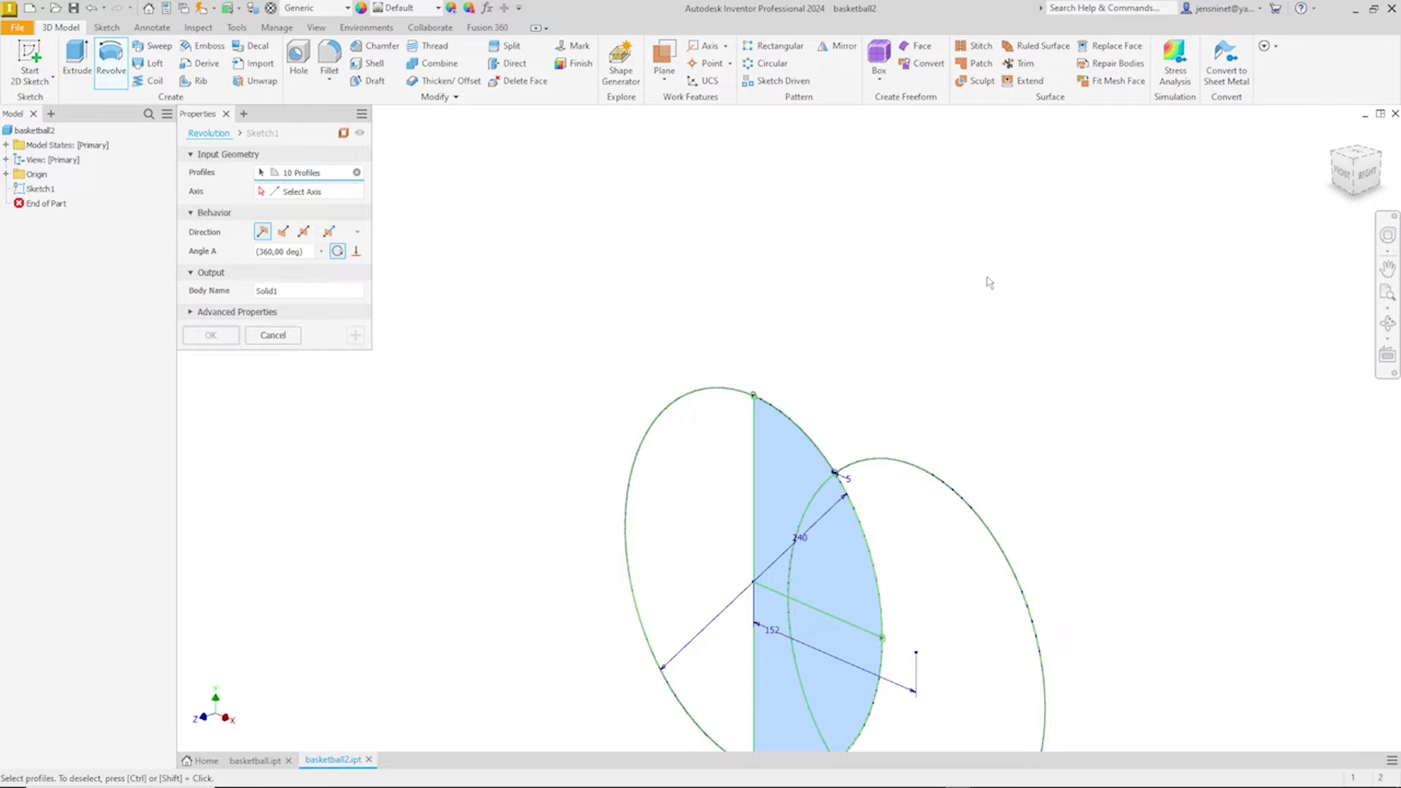
{"action": "scroll", "coordinate": [989, 283], "scroll_direction": "down", "scroll_amount": 5}
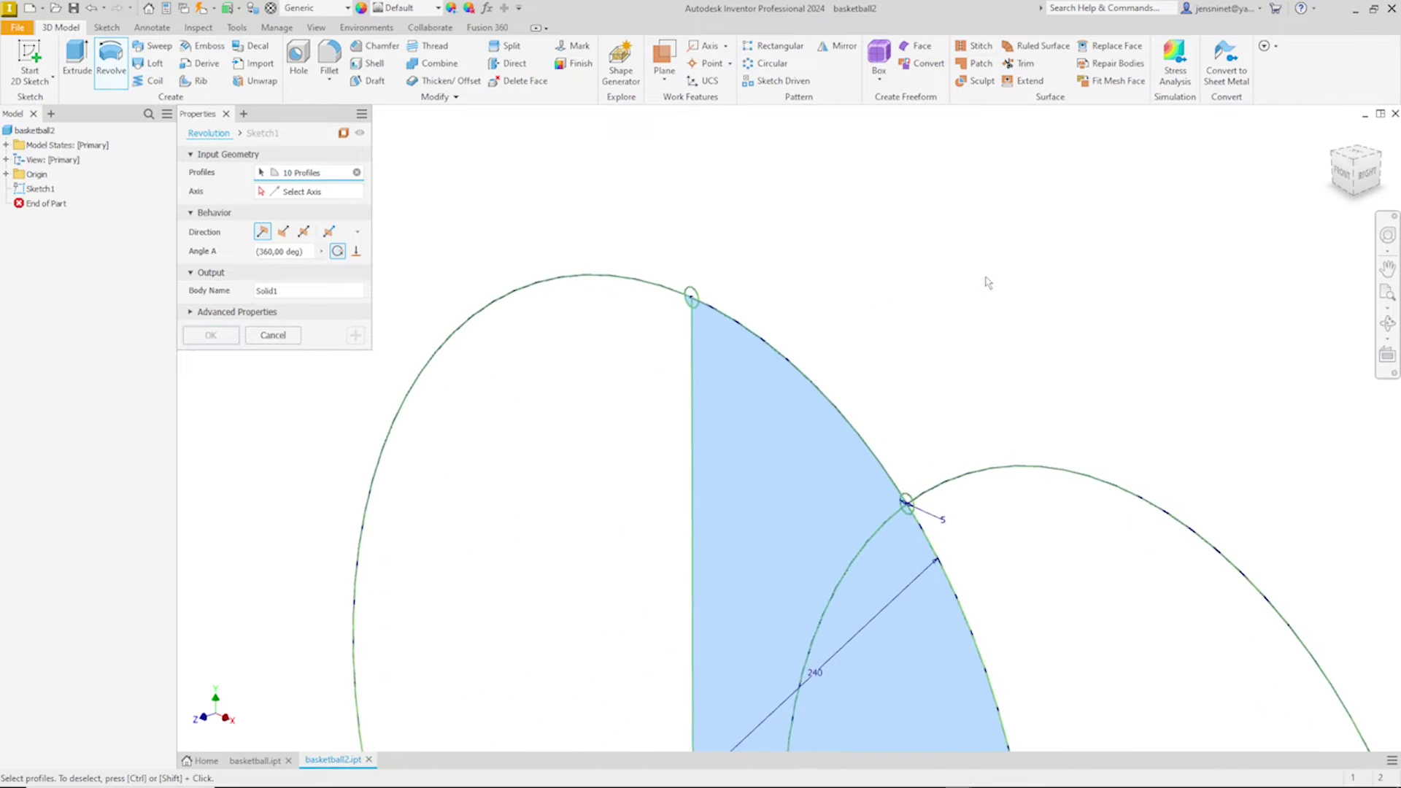
{"action": "scroll", "coordinate": [777, 200], "scroll_direction": "down", "scroll_amount": 4}
{"action": "middle_click_drag", "start_coordinate": [713, 187], "coordinate": [708, 432]}
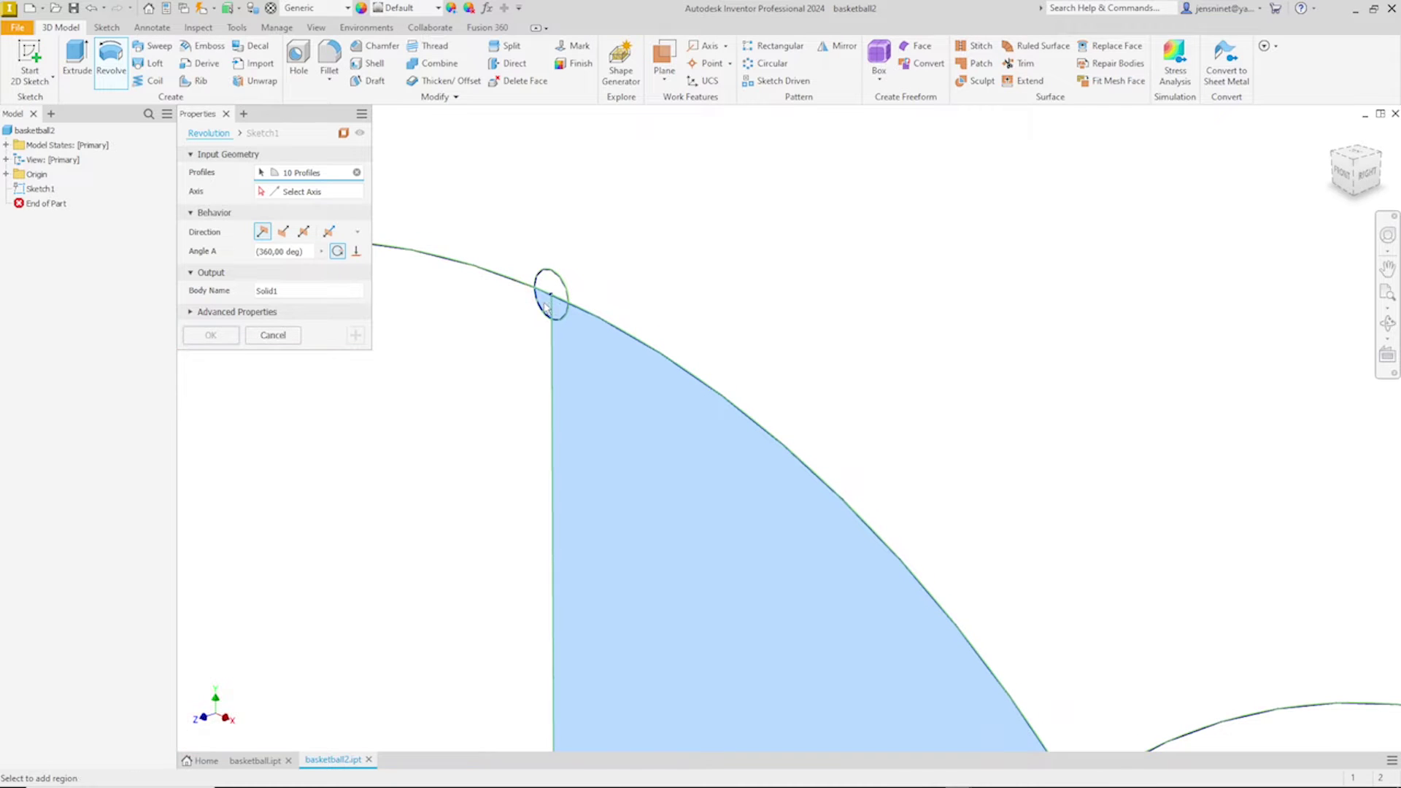
{"action": "left_click", "coordinate": [549, 305], "text": "ctrl"}
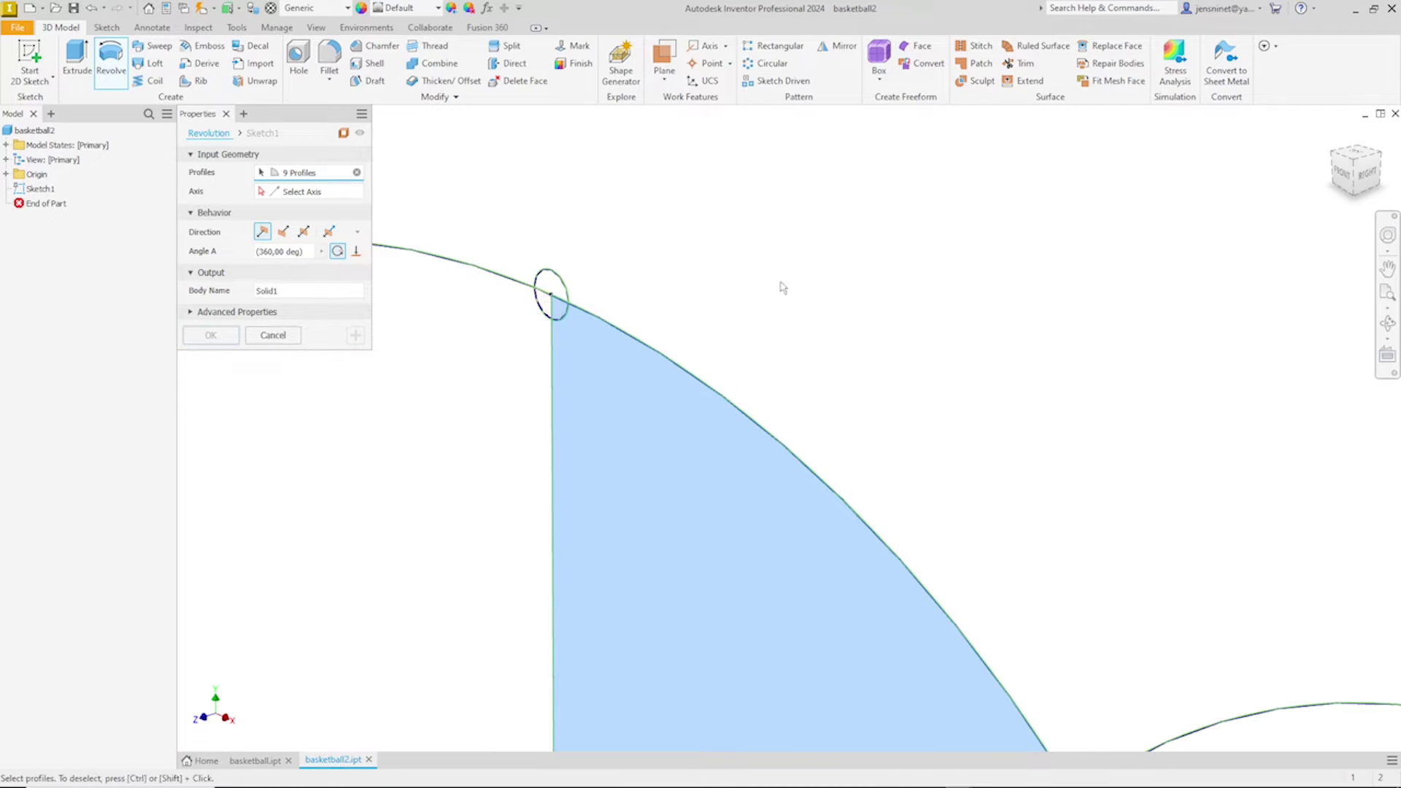
- Revolve the selected half profile by 90 degrees about the vertical centre line
{"action": "scroll", "coordinate": [851, 271], "scroll_direction": "up", "scroll_amount": 5}
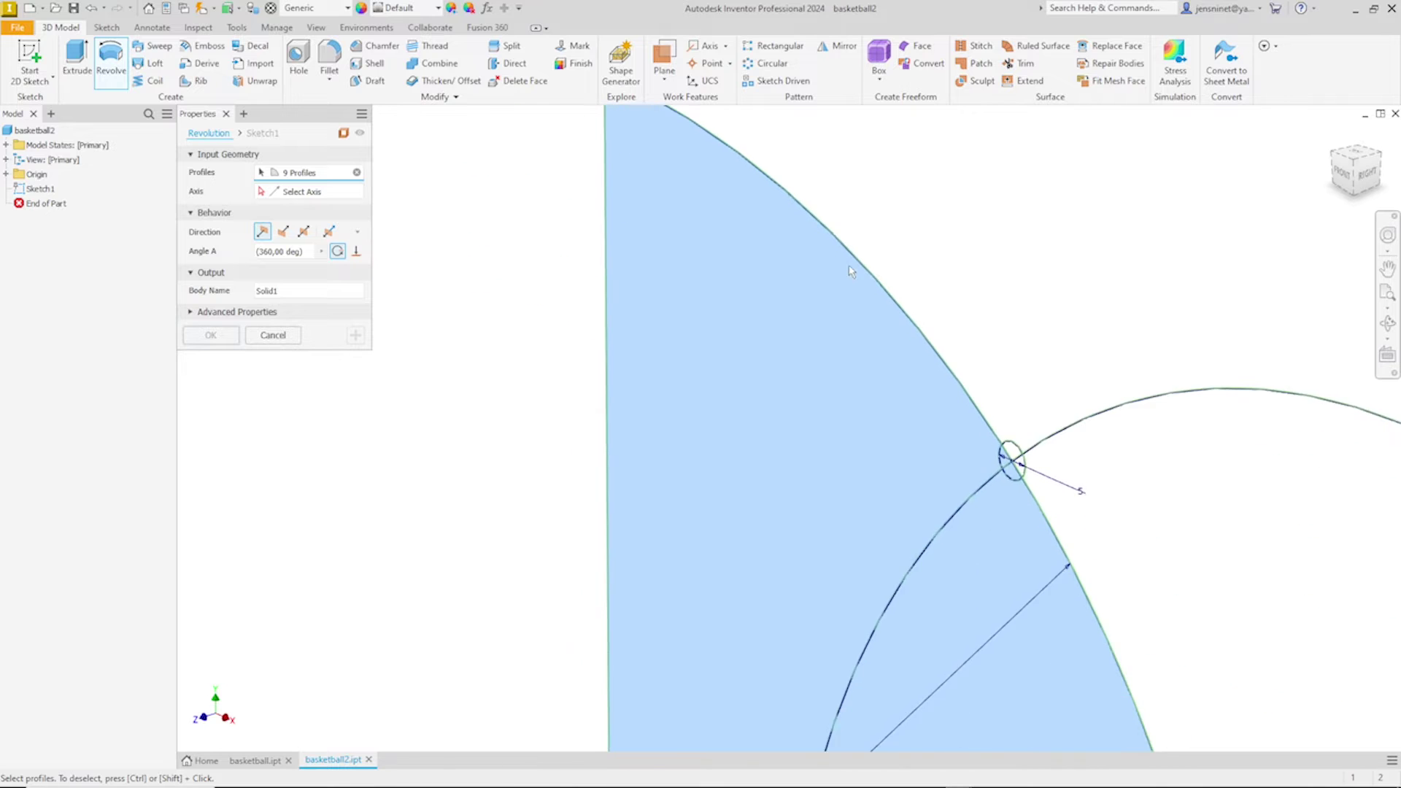
{"action": "scroll", "coordinate": [849, 267], "scroll_direction": "up", "scroll_amount": 4}
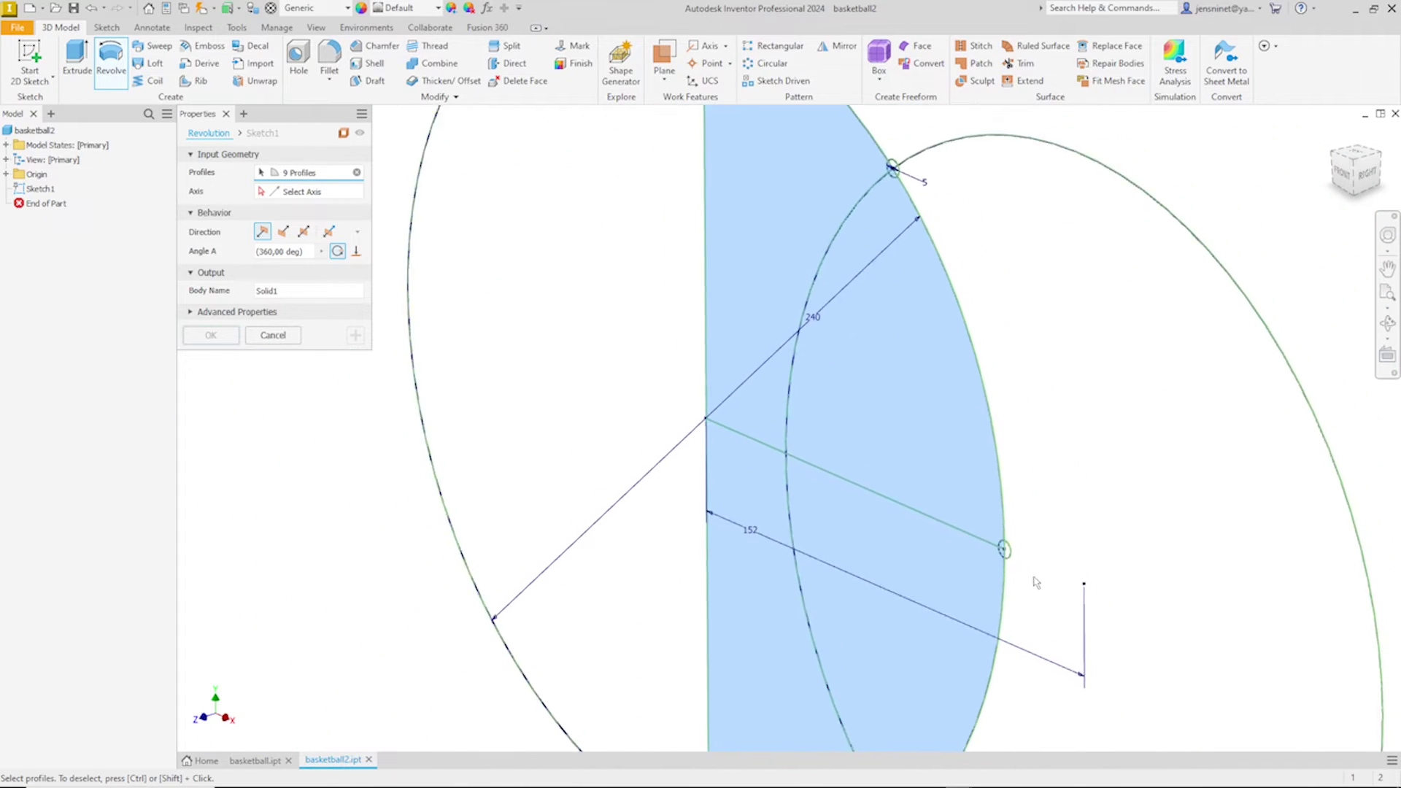
{"action": "scroll", "coordinate": [869, 636], "scroll_direction": "up", "scroll_amount": 1}
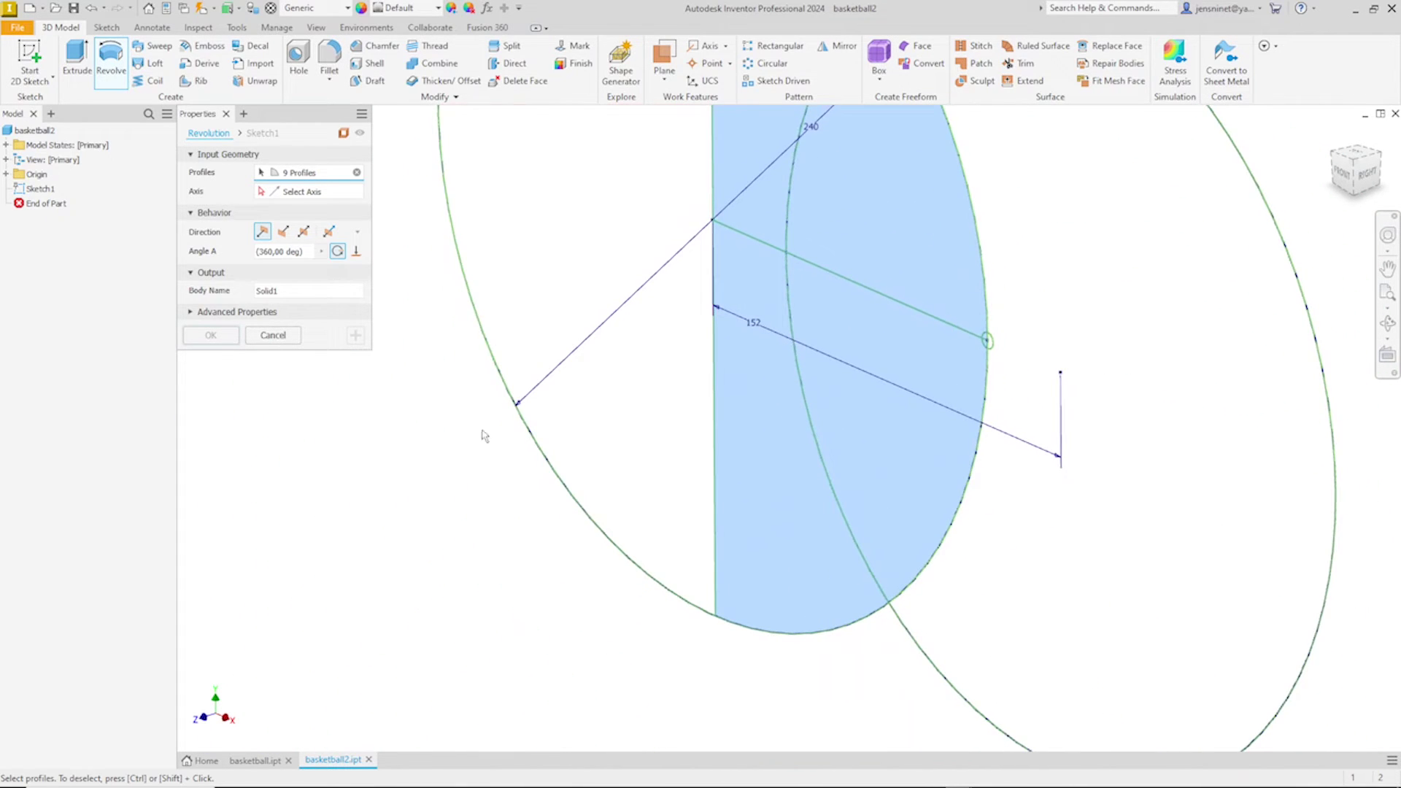
{"action": "left_click", "coordinate": [304, 192]}
{"action": "left_click", "coordinate": [711, 452]}
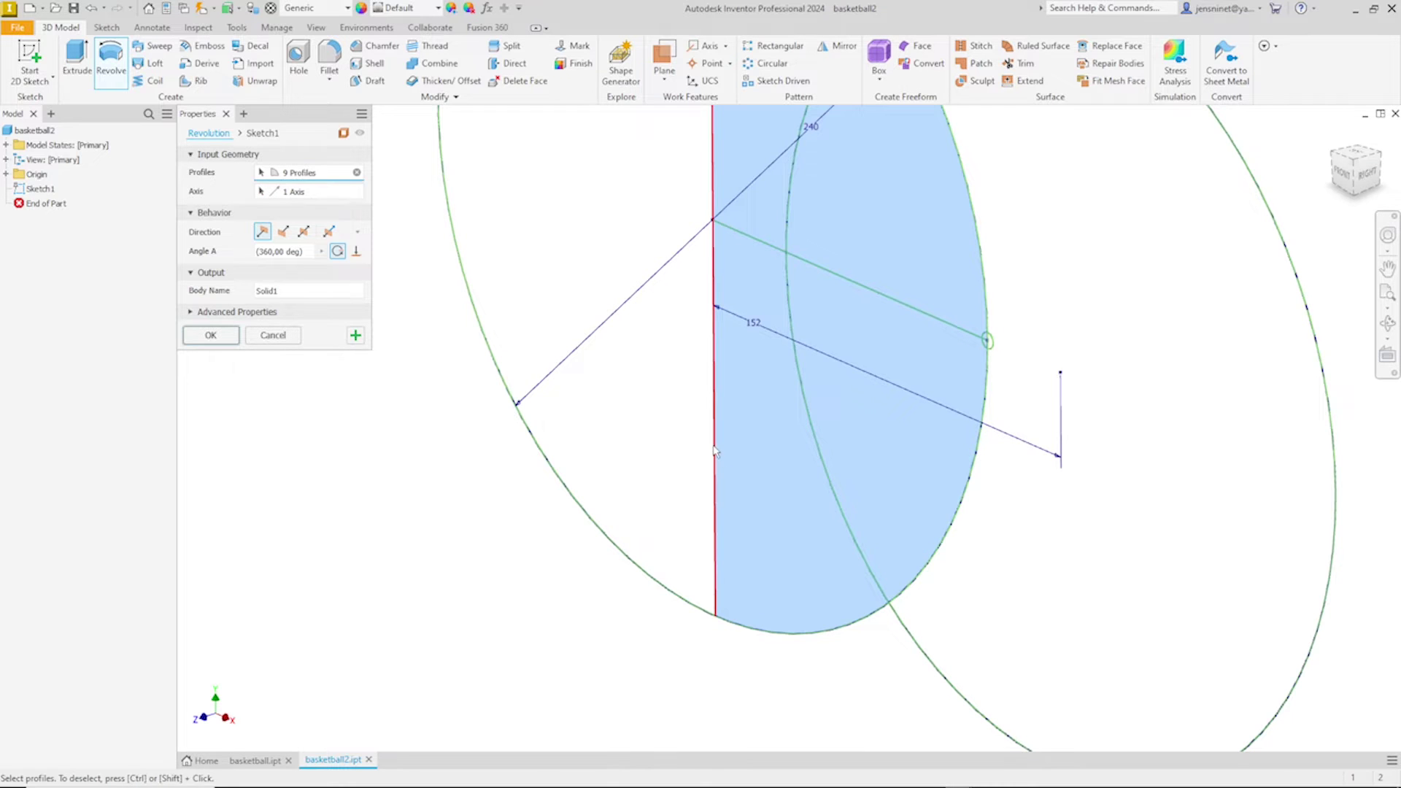
{"action": "left_click", "coordinate": [263, 251]}
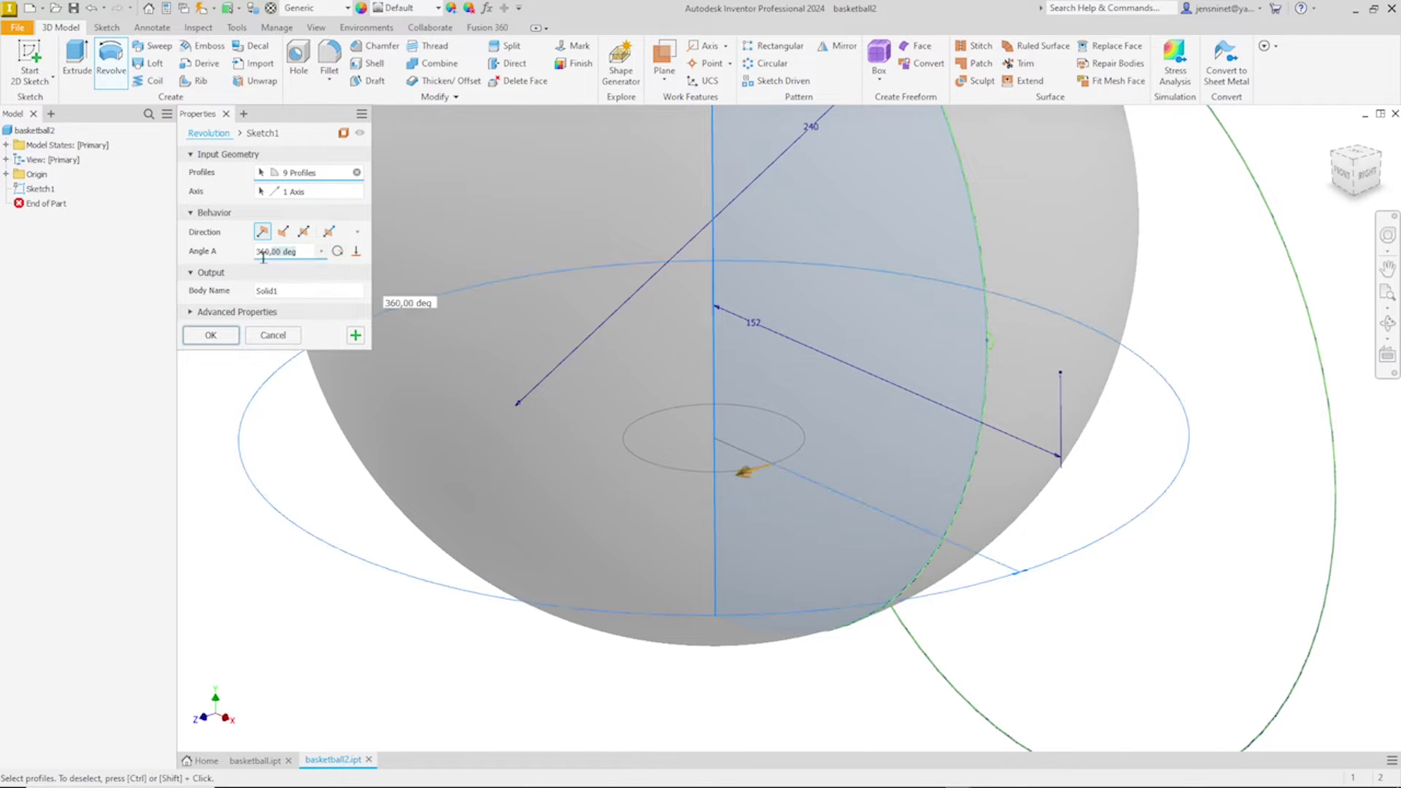
{"action": "type", "text": "90"}
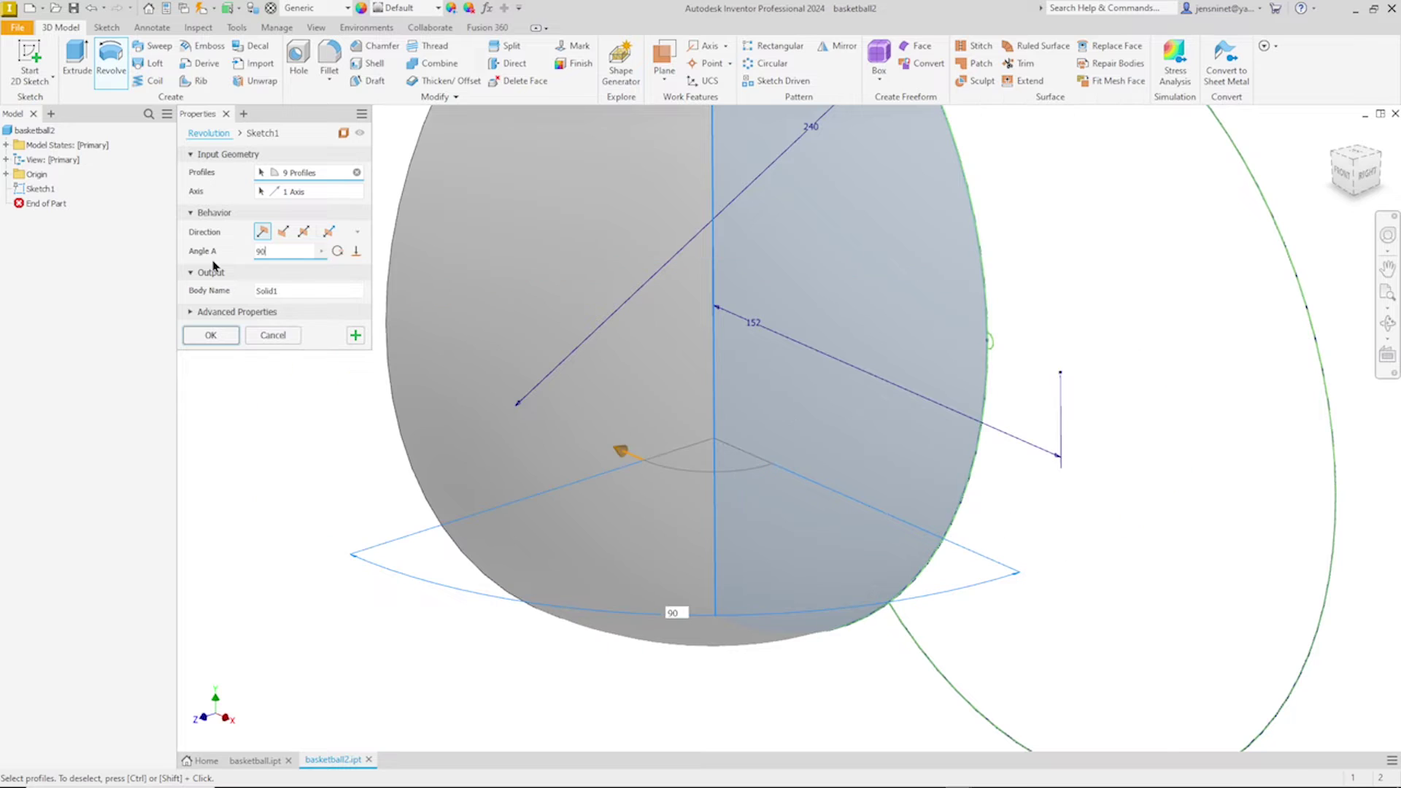
{"action": "left_click", "coordinate": [211, 335]}
- Make the sketch used by the revolution visible again
{"action": "left_click", "coordinate": [6, 204]}
{"action": "left_click", "coordinate": [49, 222]}
{"action": "right_click", "coordinate": [49, 221]}
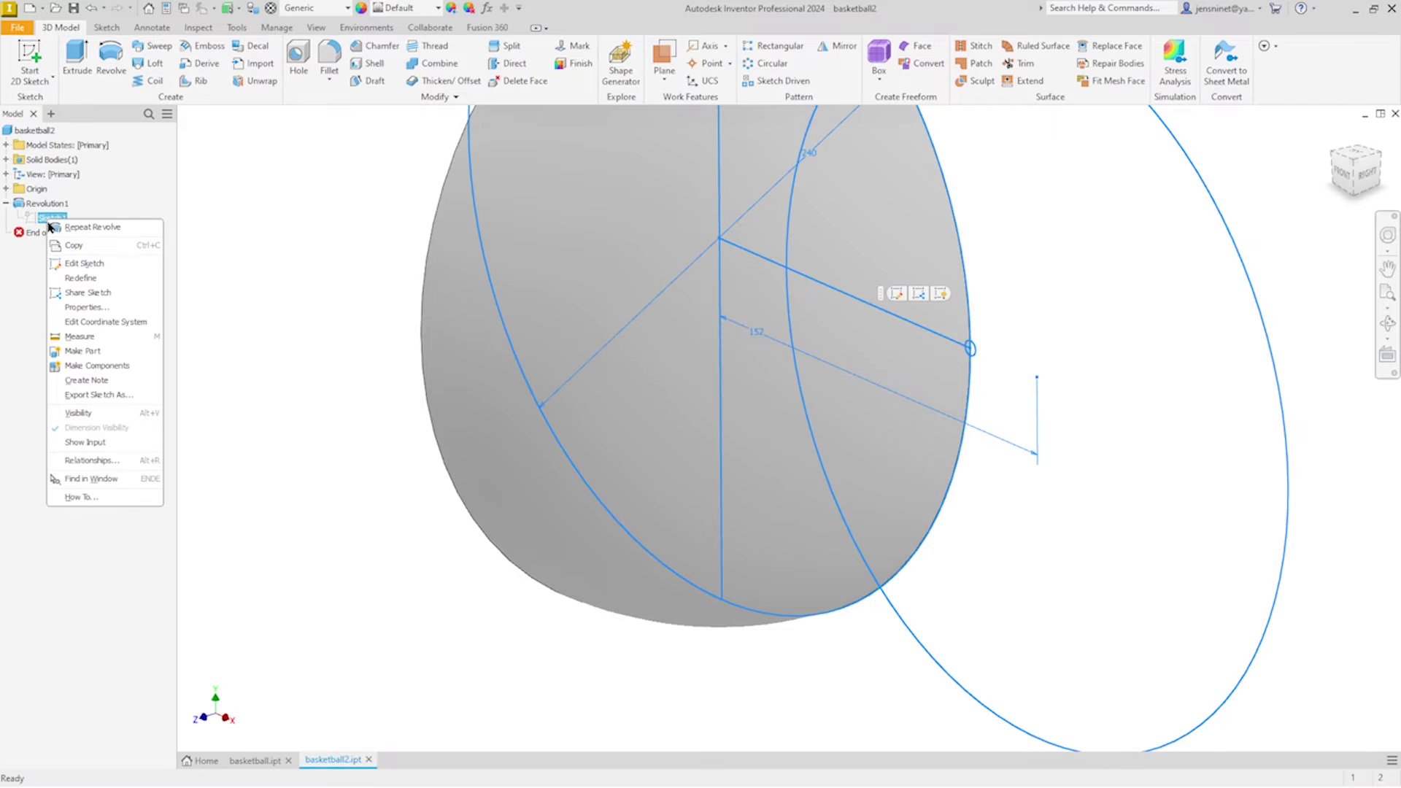
{"action": "left_click", "coordinate": [87, 412]}
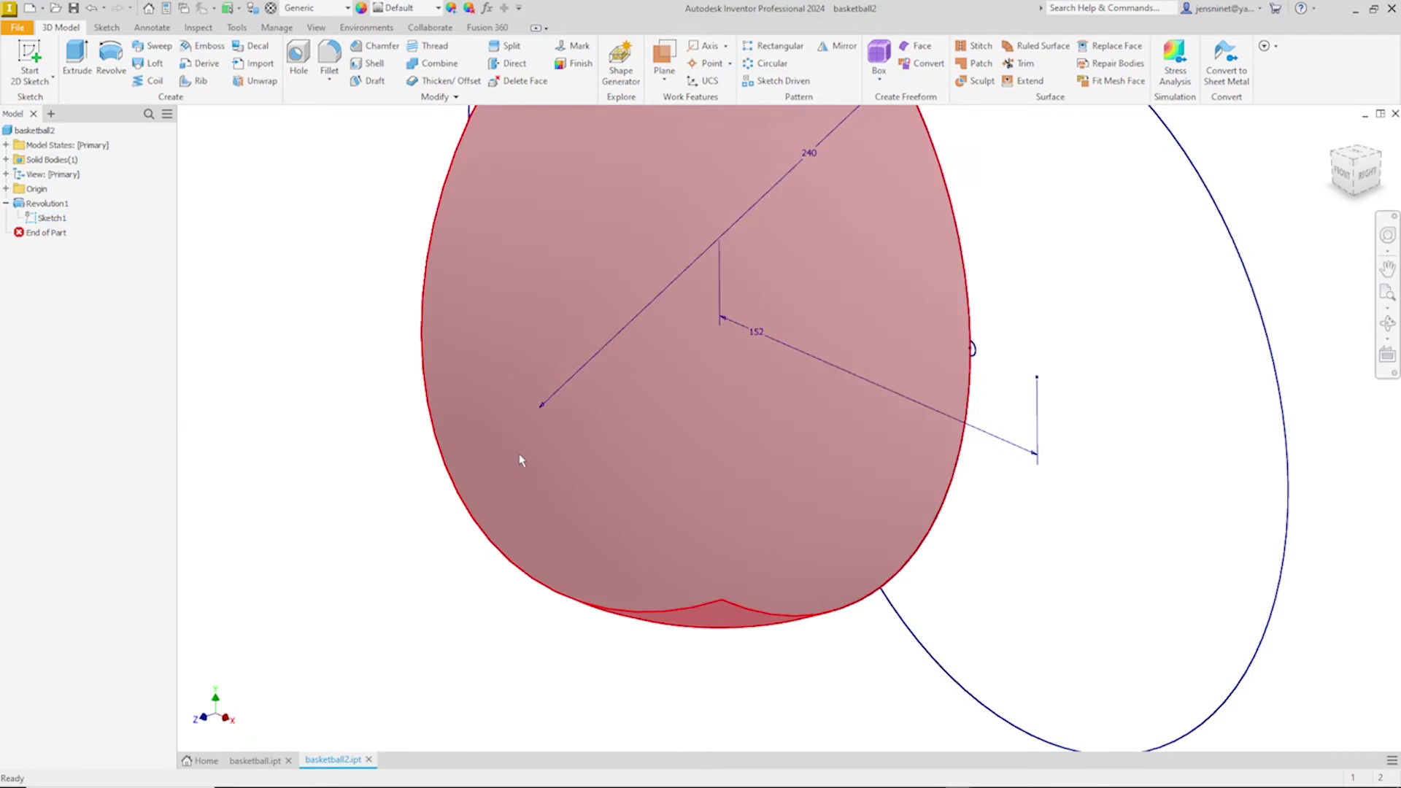
- Start a 3D sketch and choose the curved face of the quarter ball as the target for Project to Surface
{"action": "scroll", "coordinate": [913, 273], "scroll_direction": "down", "scroll_amount": 3}
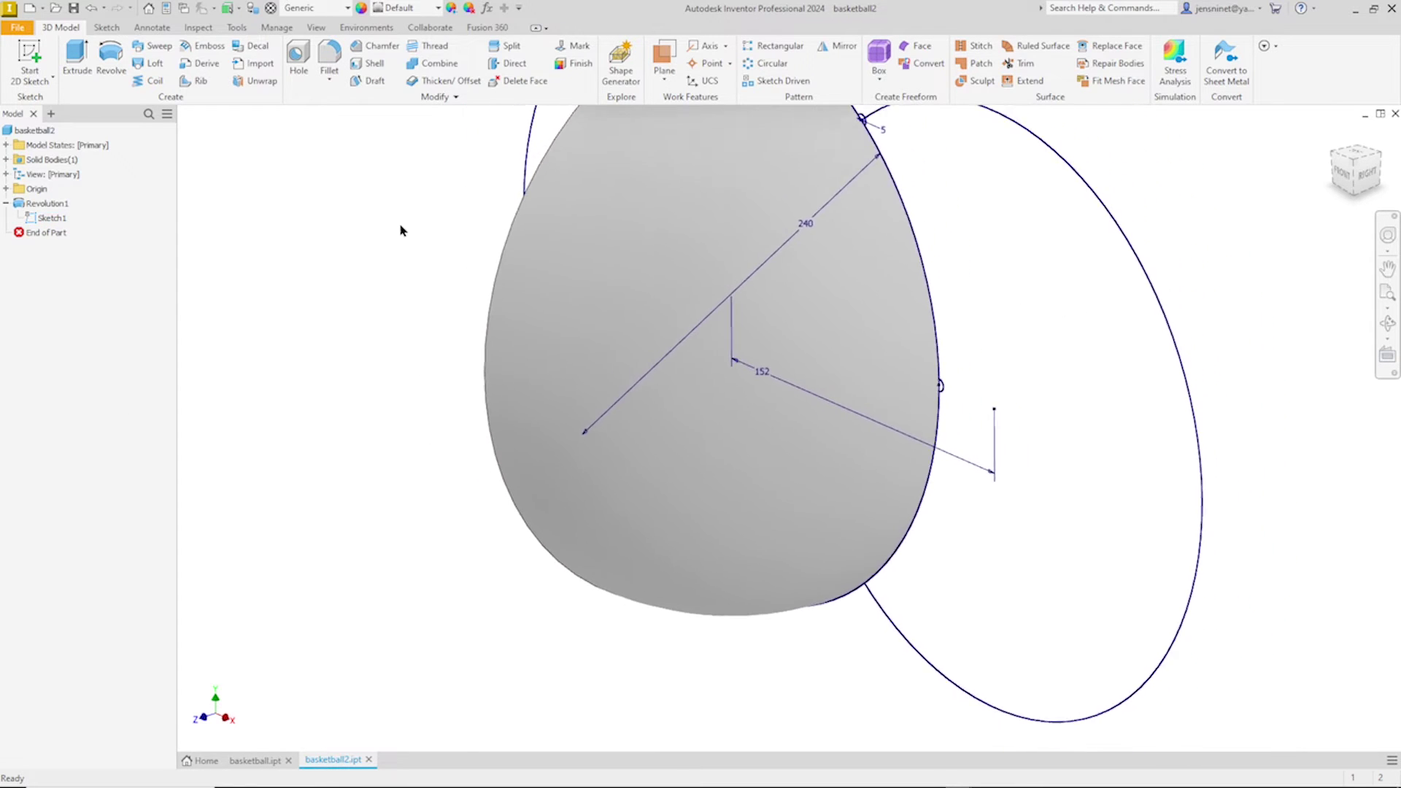
{"action": "left_click", "coordinate": [52, 76]}
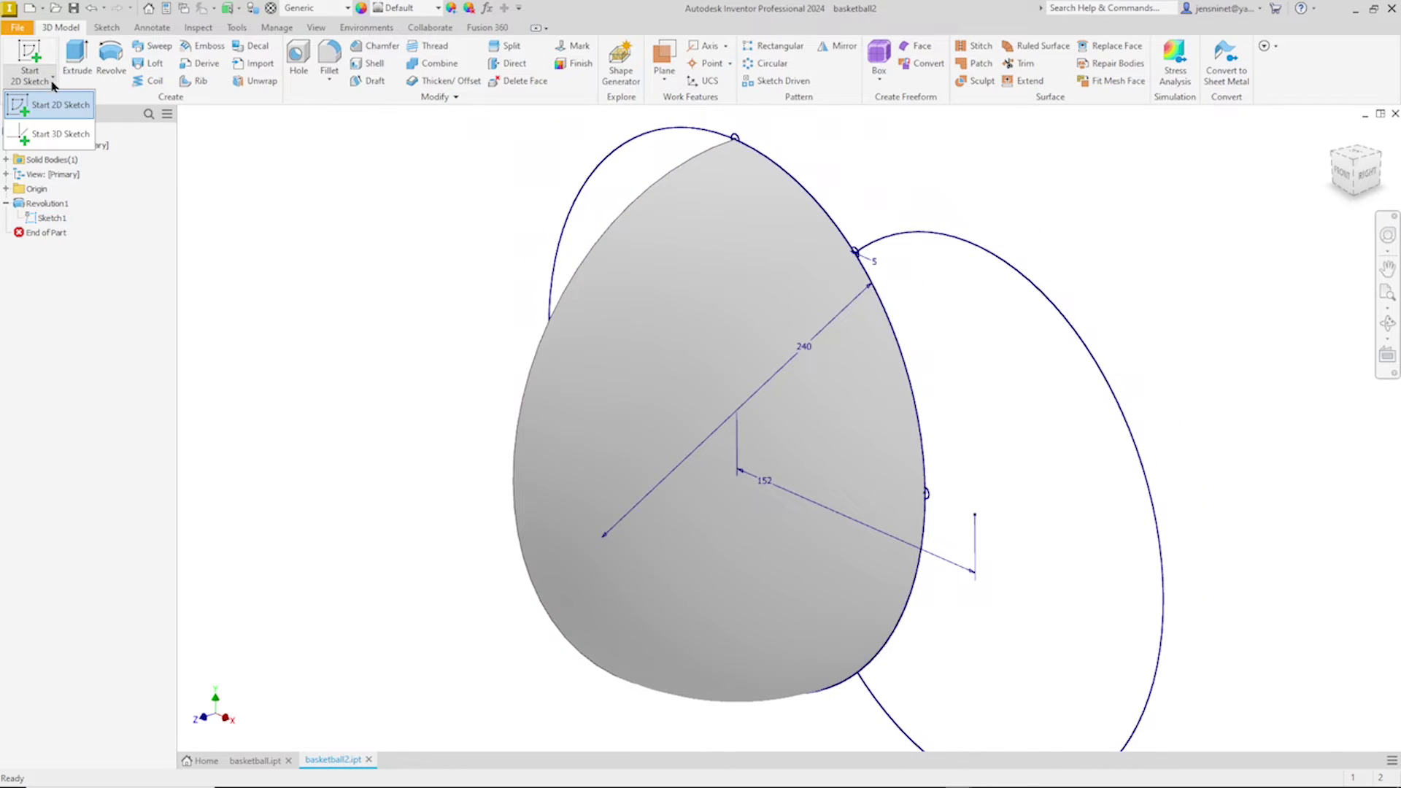
{"action": "left_click", "coordinate": [49, 133]}
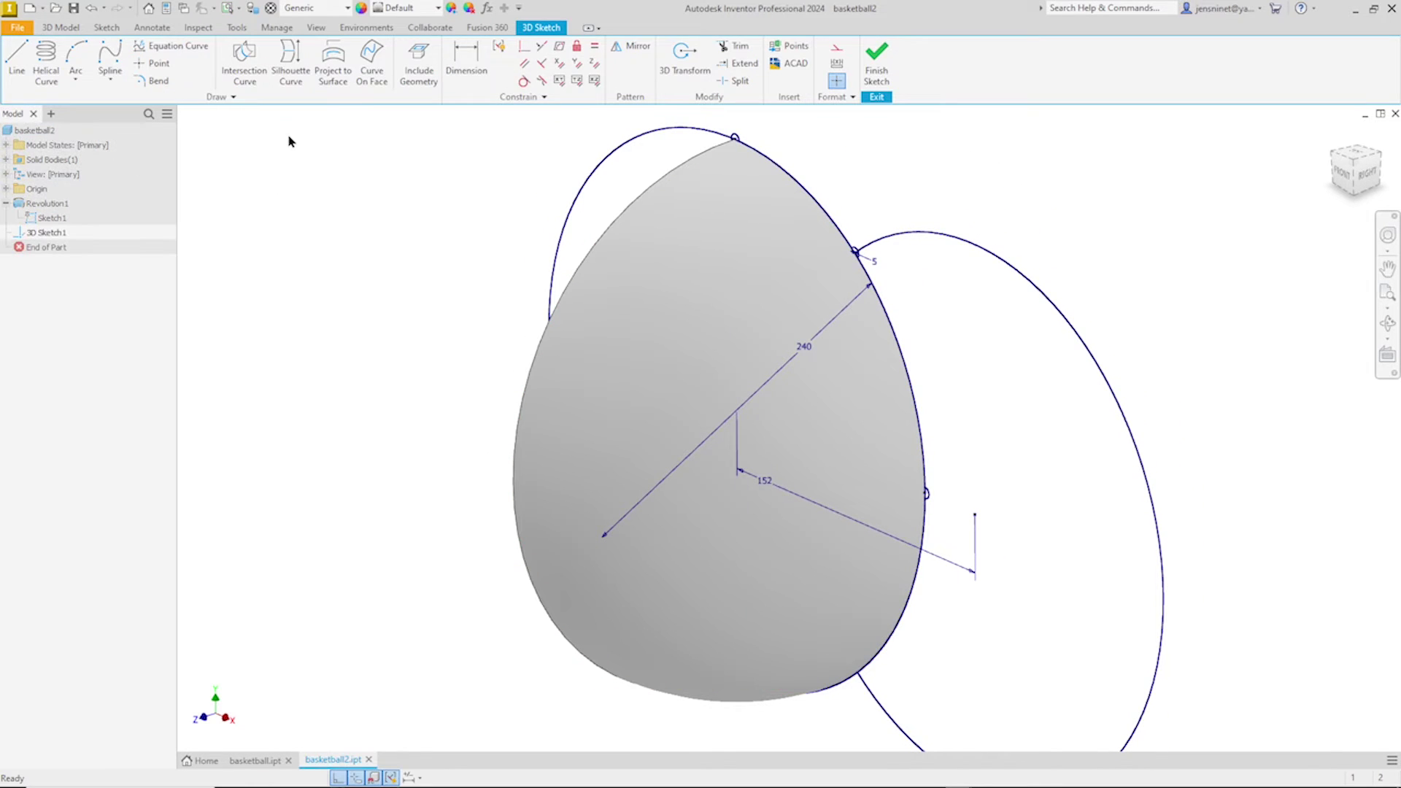
{"action": "left_click", "coordinate": [322, 74]}
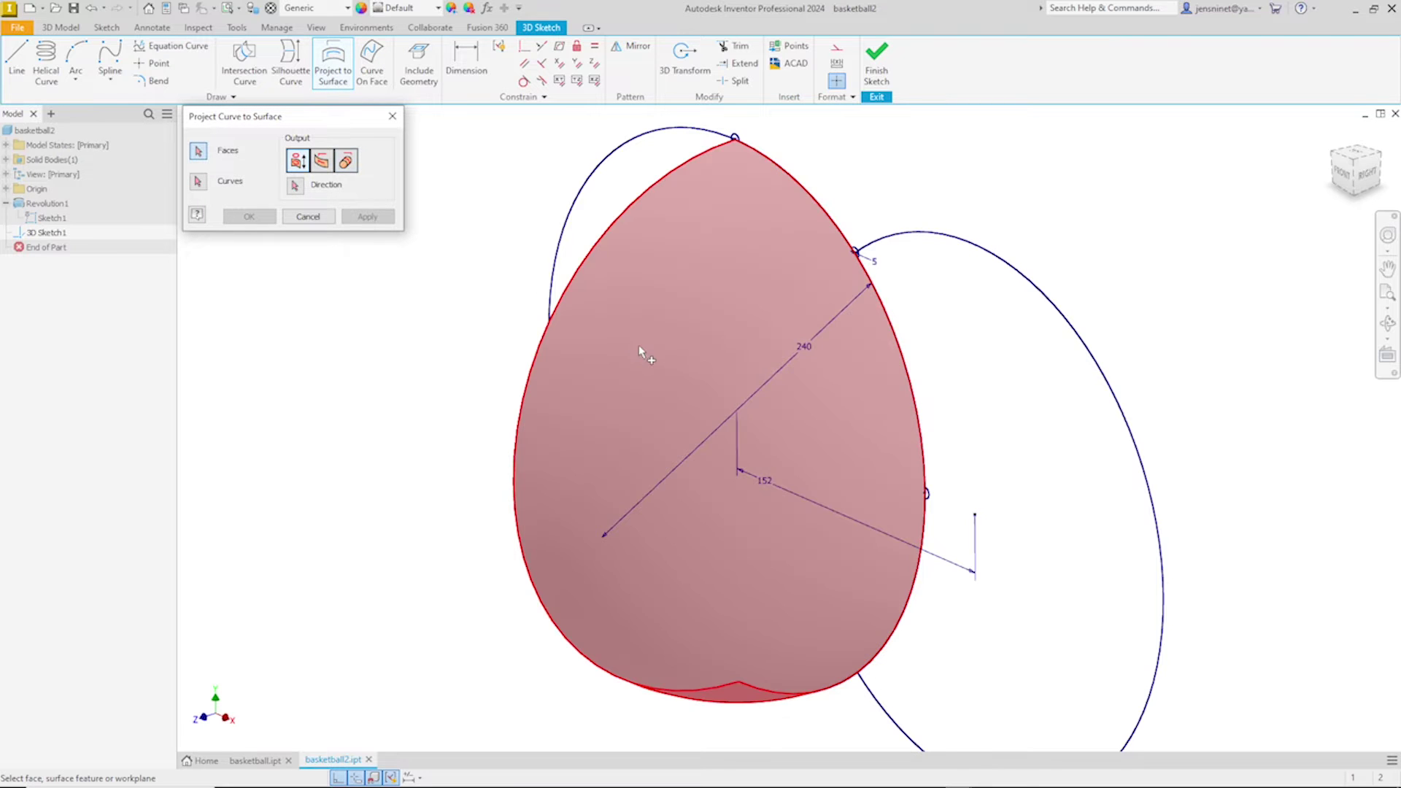
{"action": "left_click", "coordinate": [638, 345]}
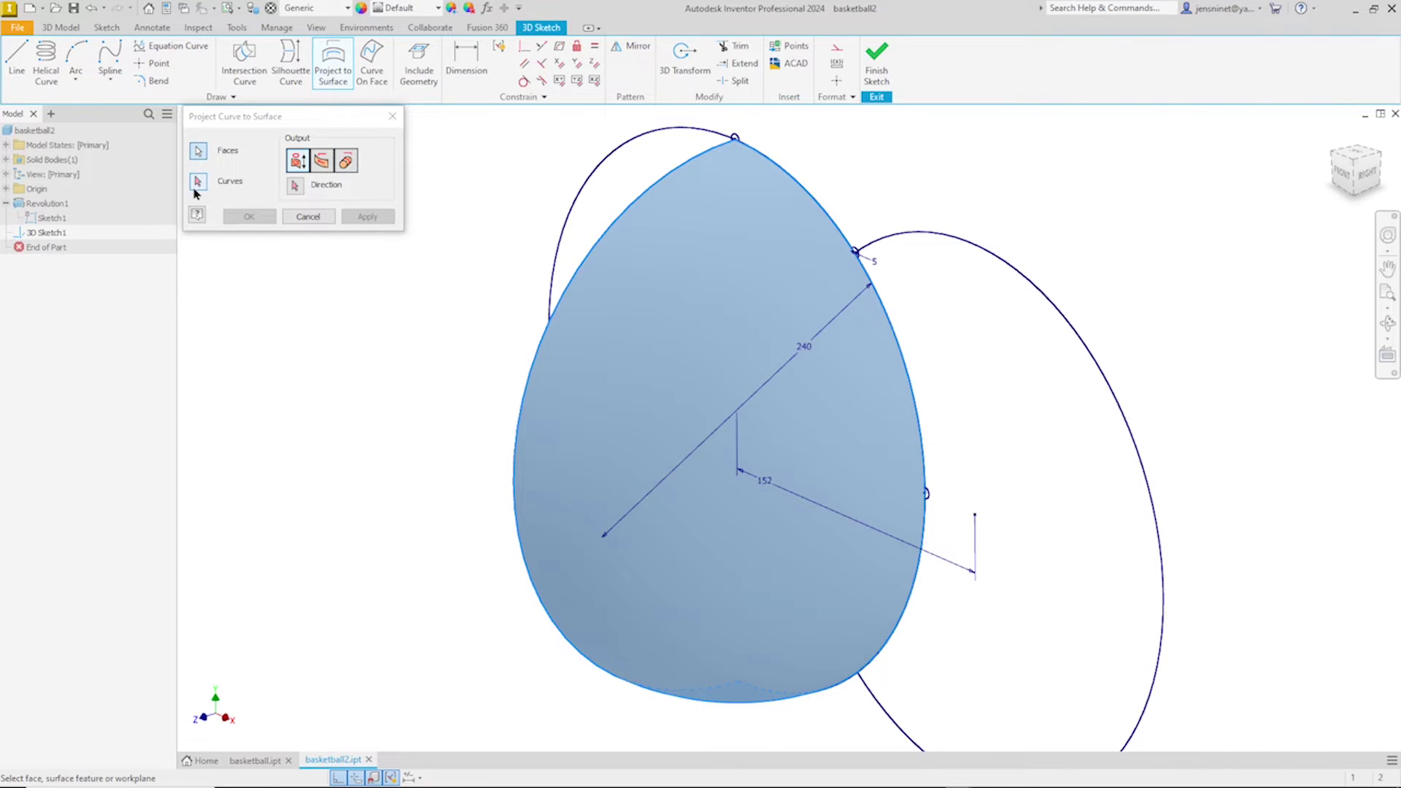
- Project the large offset circle and the horizontal centre line onto the curved face and finish the 3D sketch
{"action": "left_click", "coordinate": [196, 189]}
{"action": "middle_click_drag", "start_coordinate": [1000, 449], "coordinate": [1029, 458], "text": "shift"}
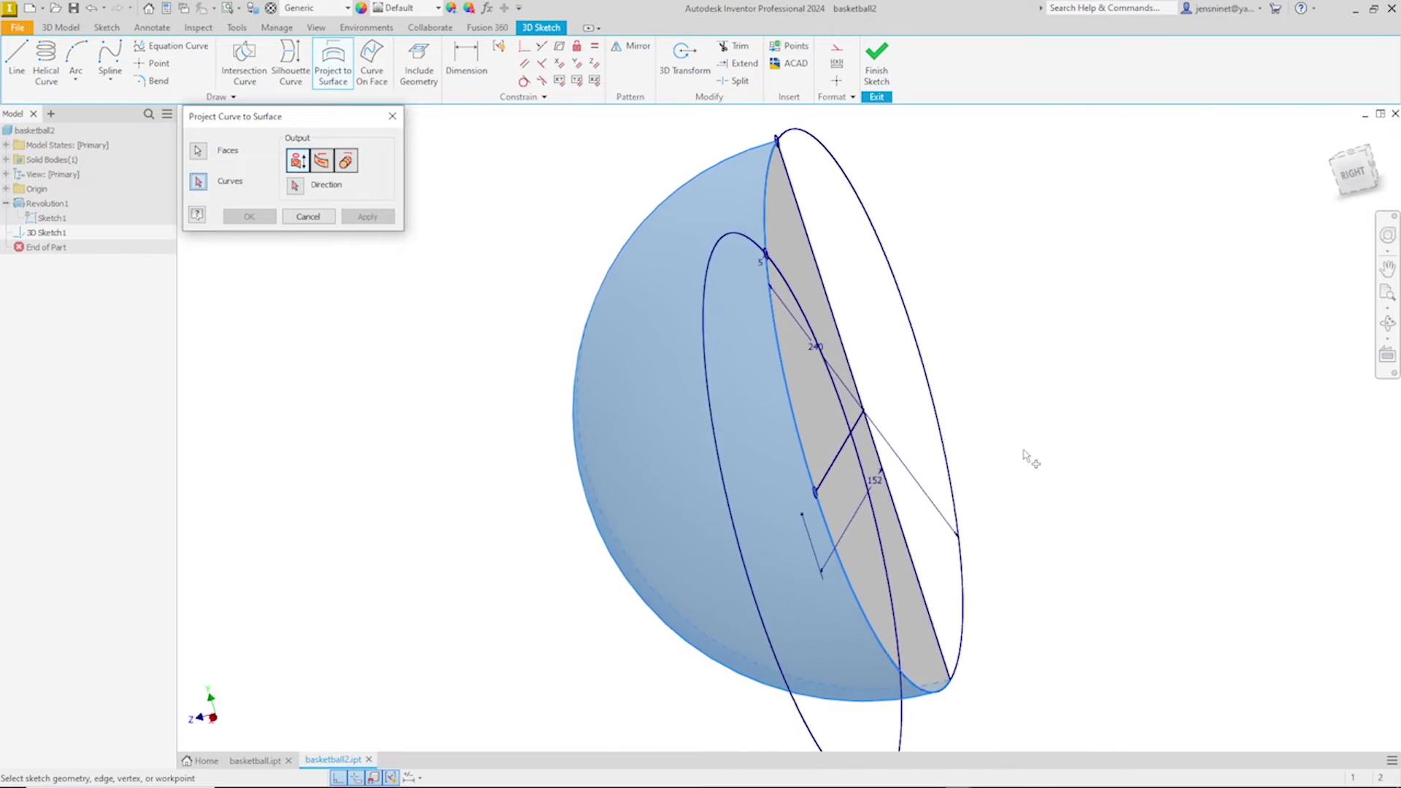
{"action": "scroll", "coordinate": [1026, 456], "scroll_direction": "down", "scroll_amount": 2}
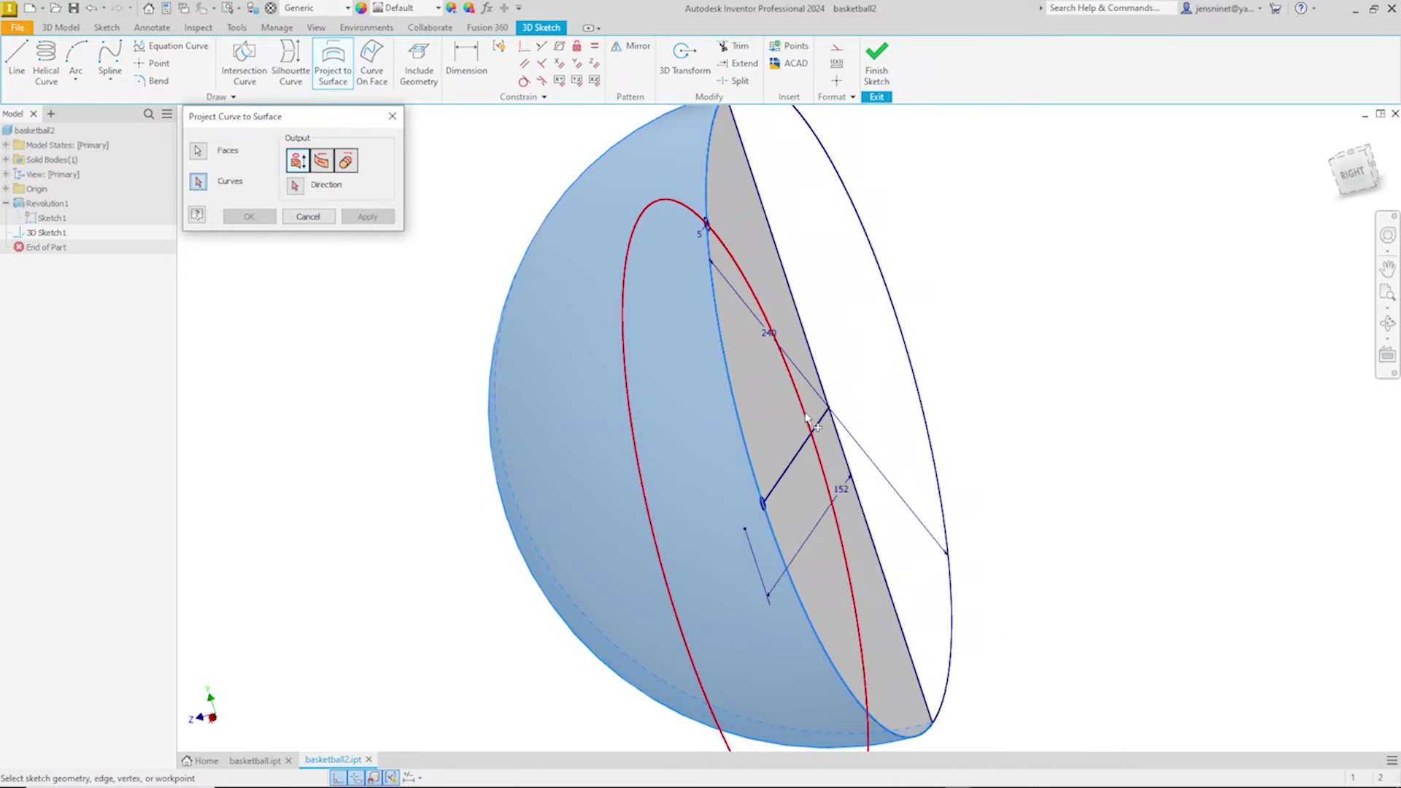
{"action": "left_click", "coordinate": [807, 418]}
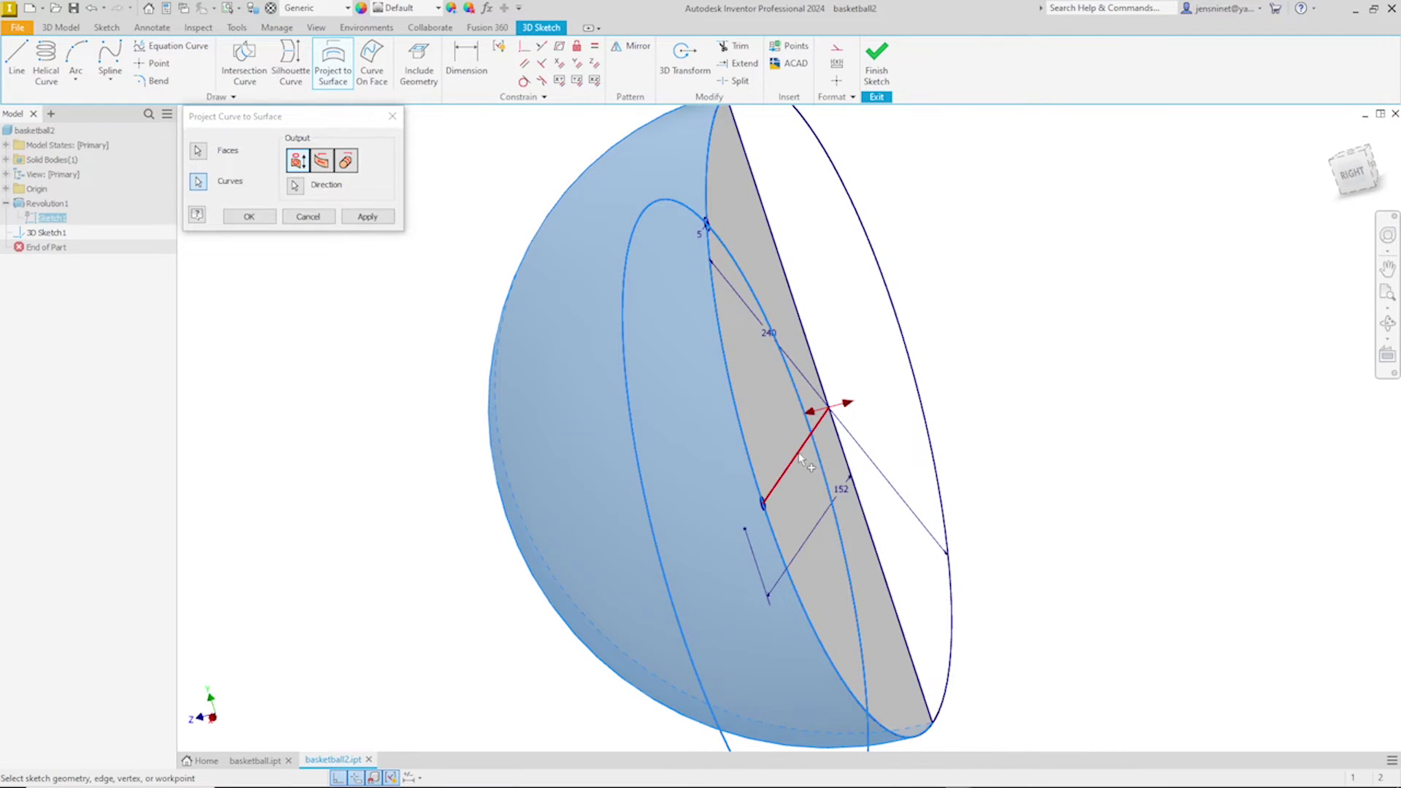
{"action": "left_click", "coordinate": [364, 222]}
{"action": "middle_click_drag", "start_coordinate": [375, 258], "coordinate": [416, 312], "text": "shift"}
{"action": "scroll", "coordinate": [416, 311], "scroll_direction": "up", "scroll_amount": 3}
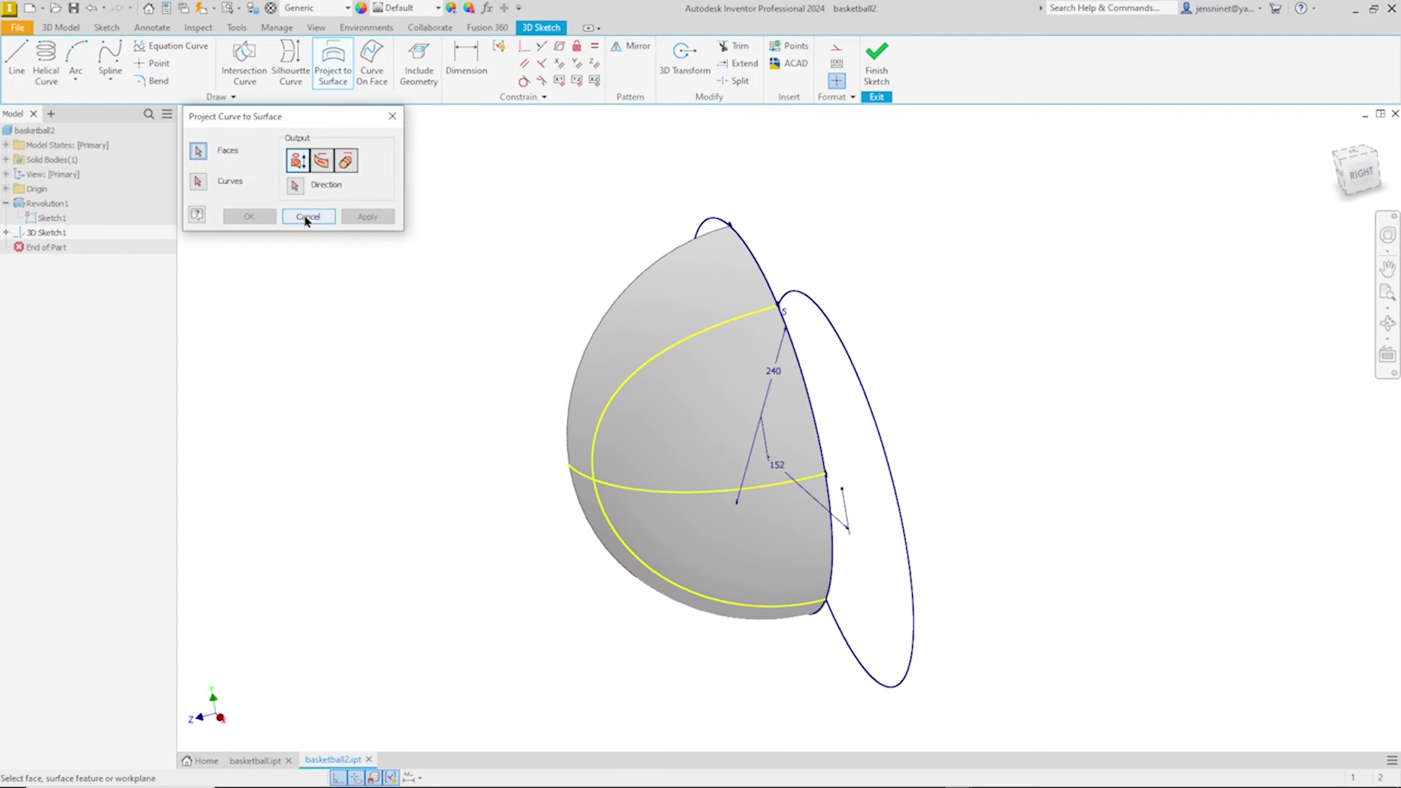
{"action": "left_click", "coordinate": [392, 119]}
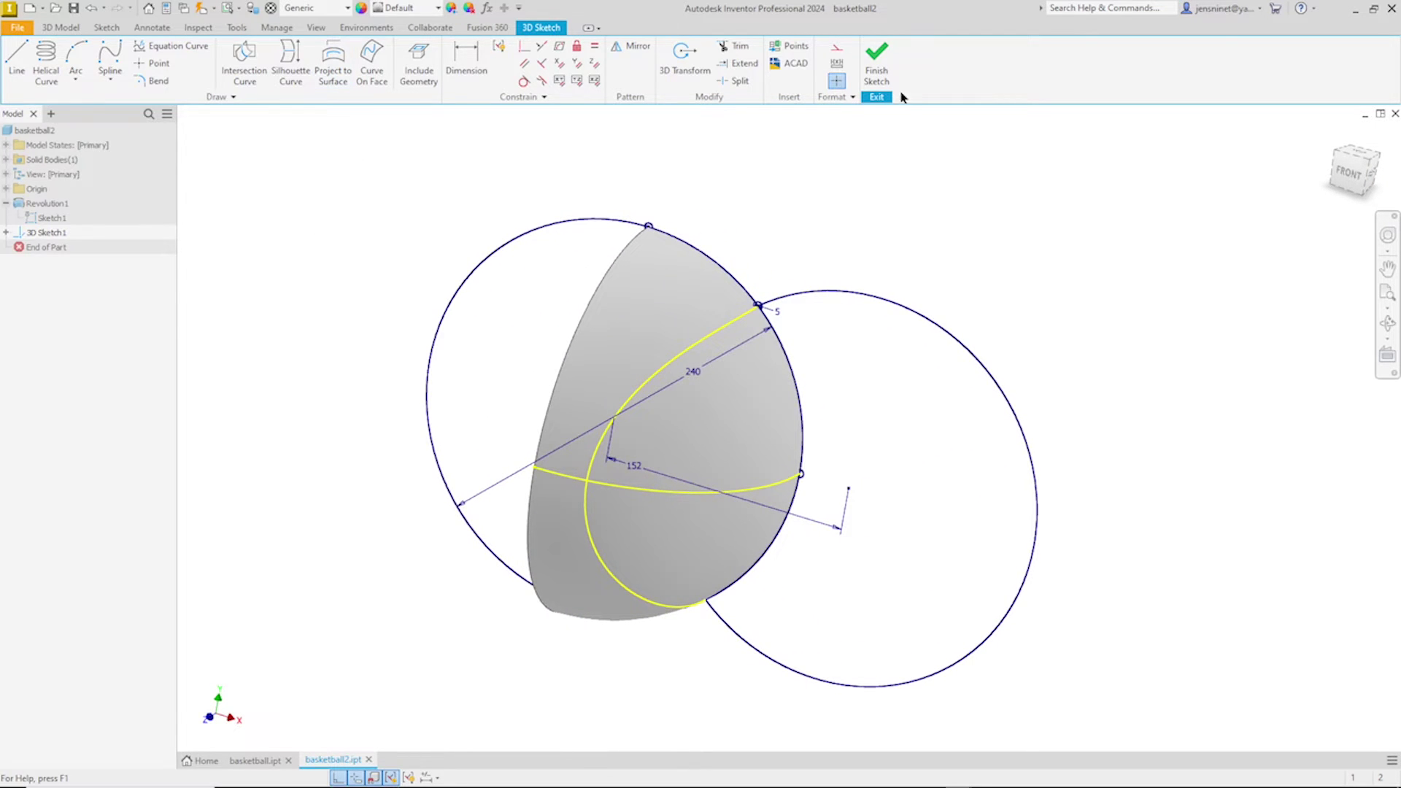
{"action": "left_click", "coordinate": [877, 63]}
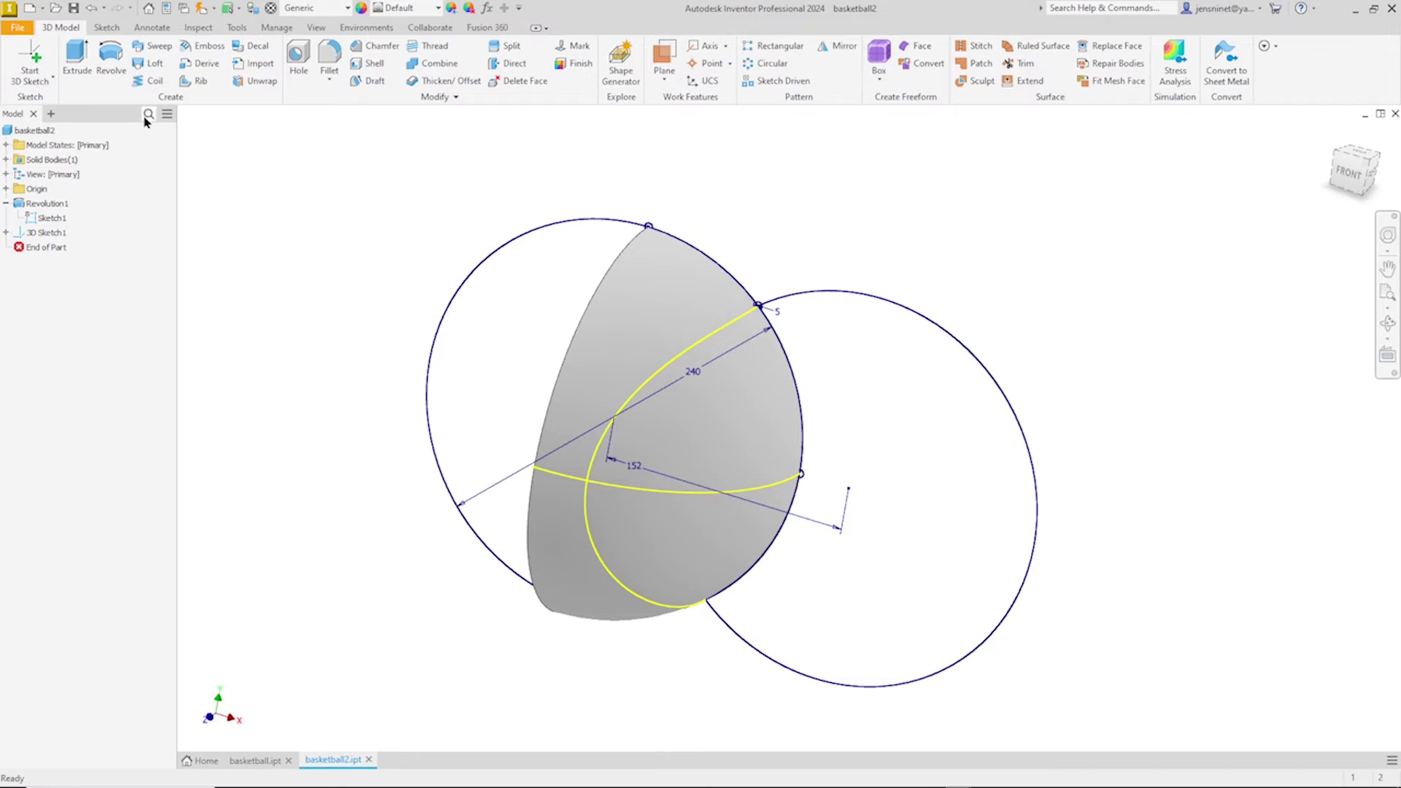
- Sweep-cut the topmost small circle along the quarter ball's curved outer edge away from the sketch plane
{"action": "left_click", "coordinate": [153, 46]}
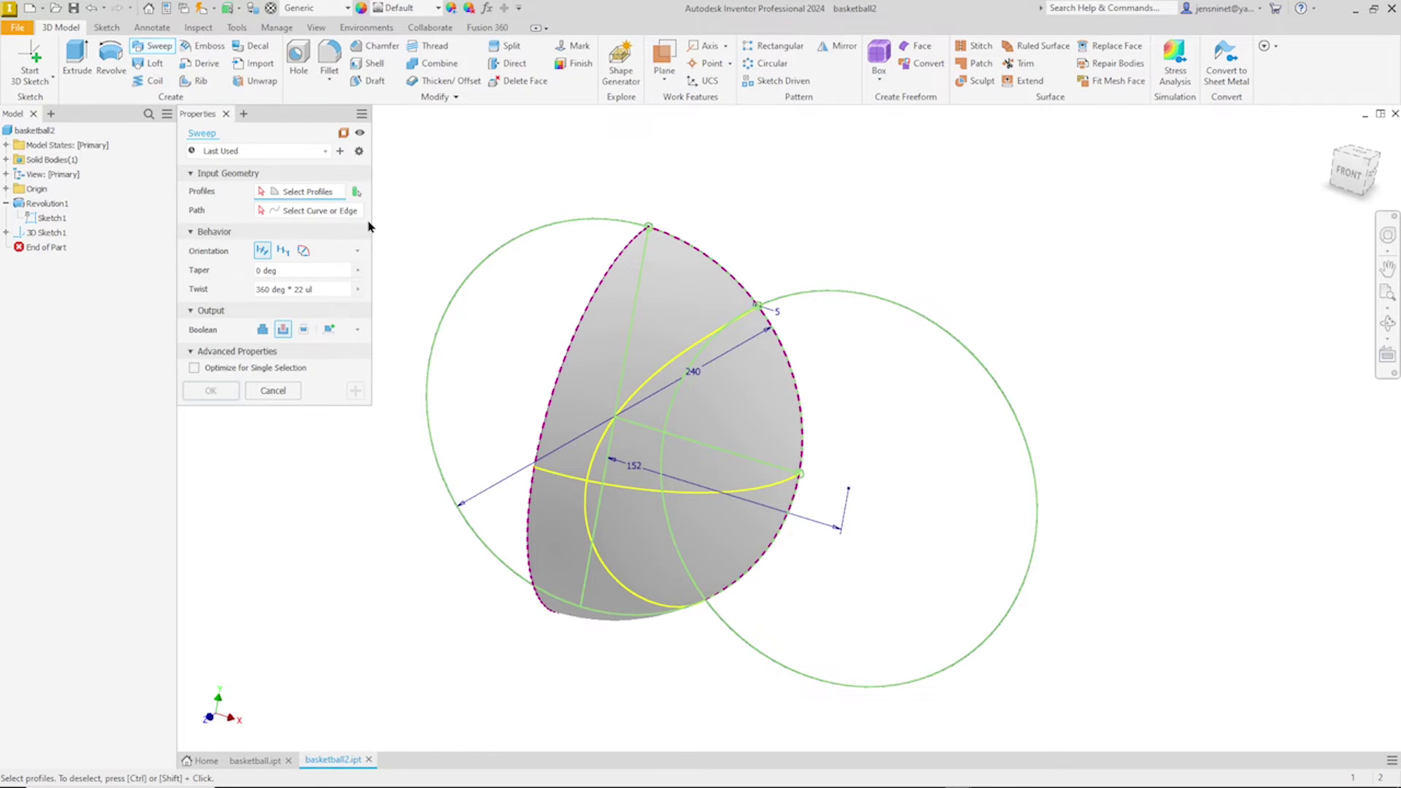
{"action": "scroll", "coordinate": [501, 225], "scroll_direction": "up", "scroll_amount": 5}
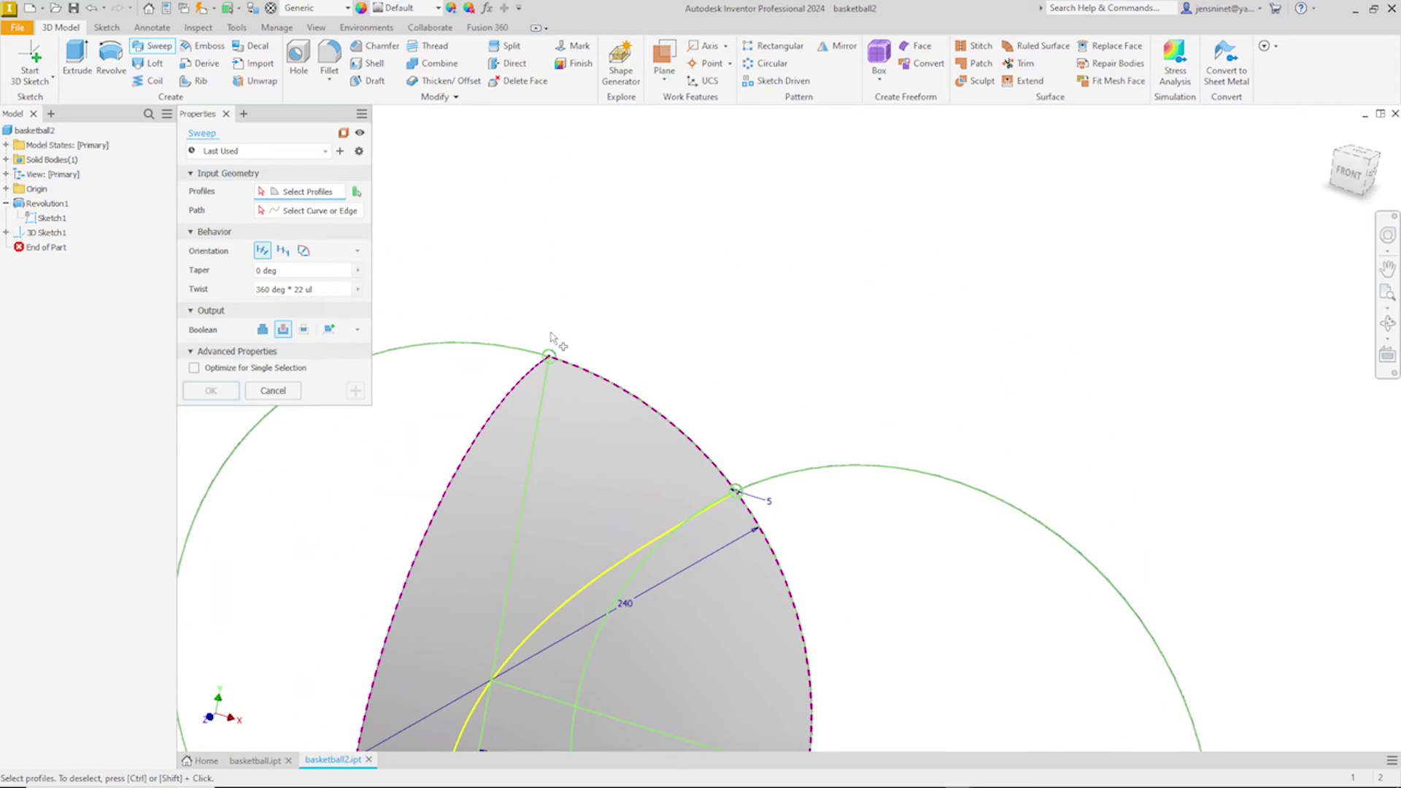
{"action": "left_click", "coordinate": [552, 343]}
{"action": "left_click", "coordinate": [312, 212]}
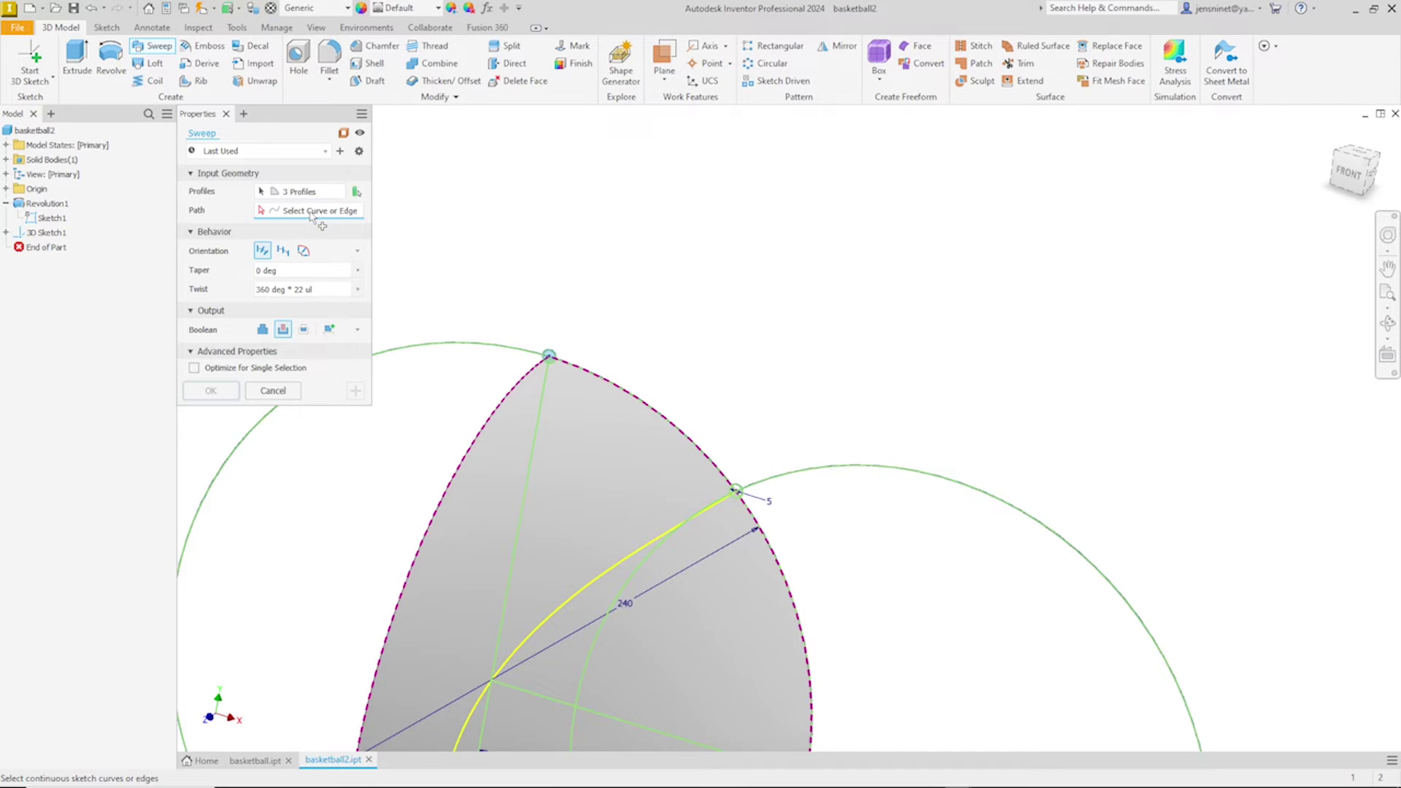
{"action": "left_click", "coordinate": [495, 414]}
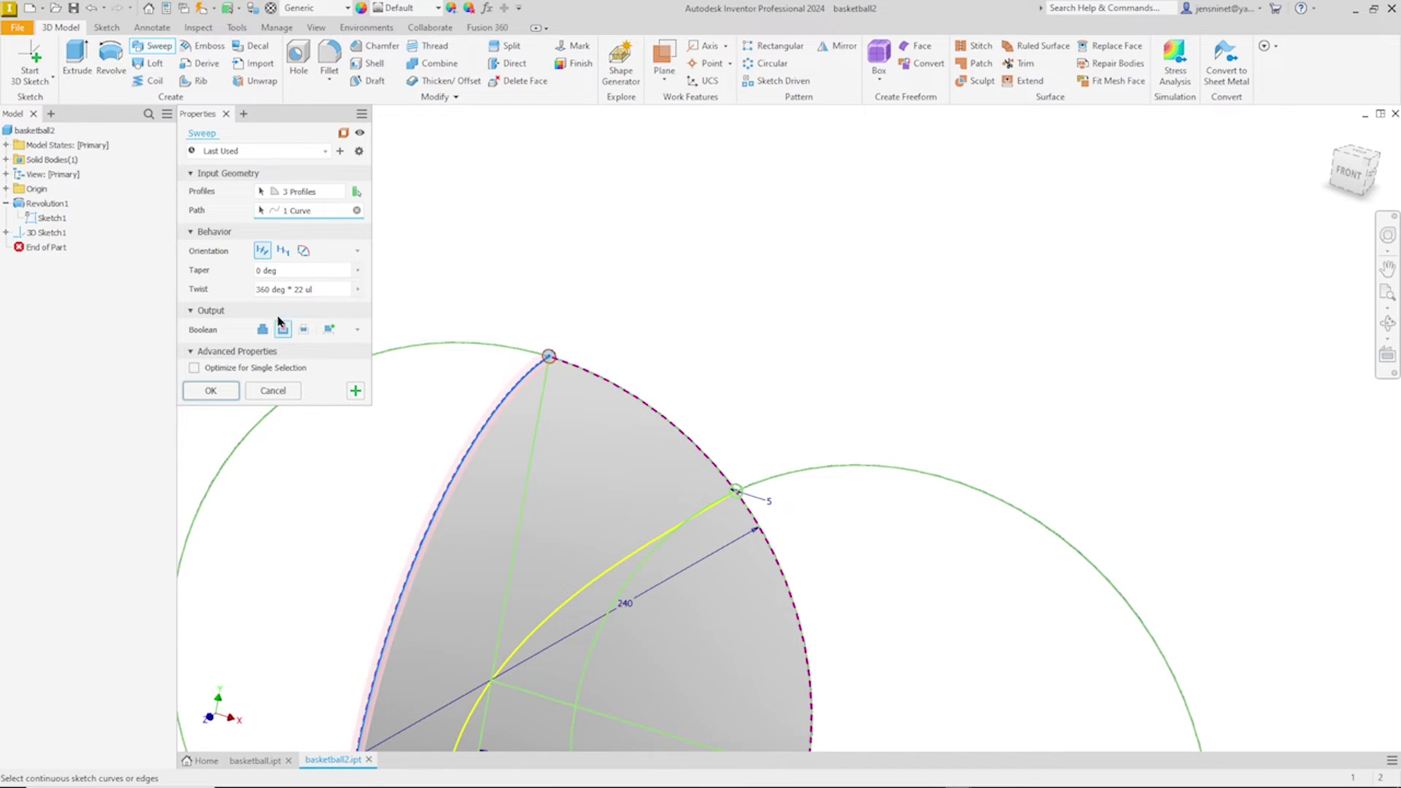
{"action": "key", "text": "Home"}
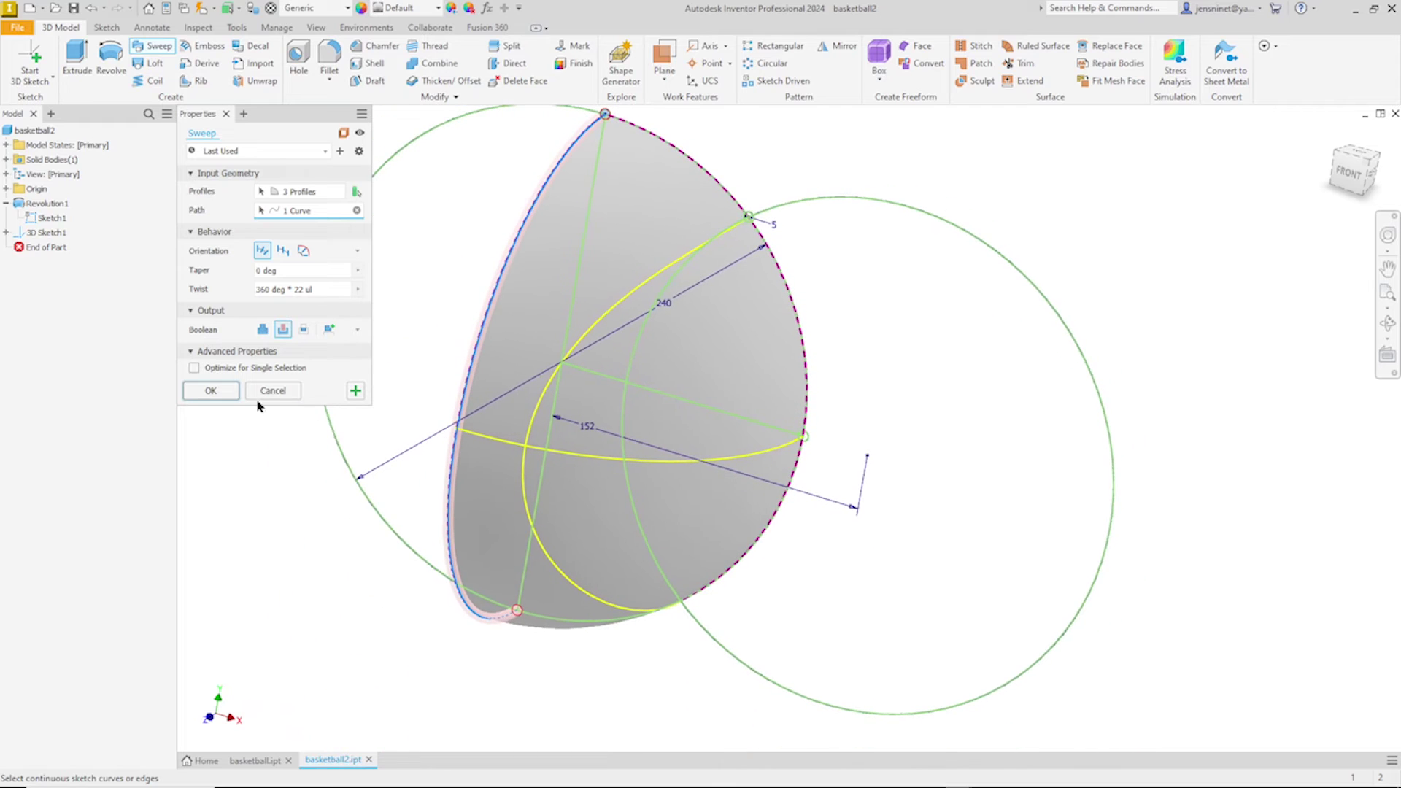
{"action": "left_click", "coordinate": [355, 392]}
- Sweep-cut the small circle at the upper intersection along the projected seam curve
{"action": "scroll", "coordinate": [885, 316], "scroll_direction": "up", "scroll_amount": 3}
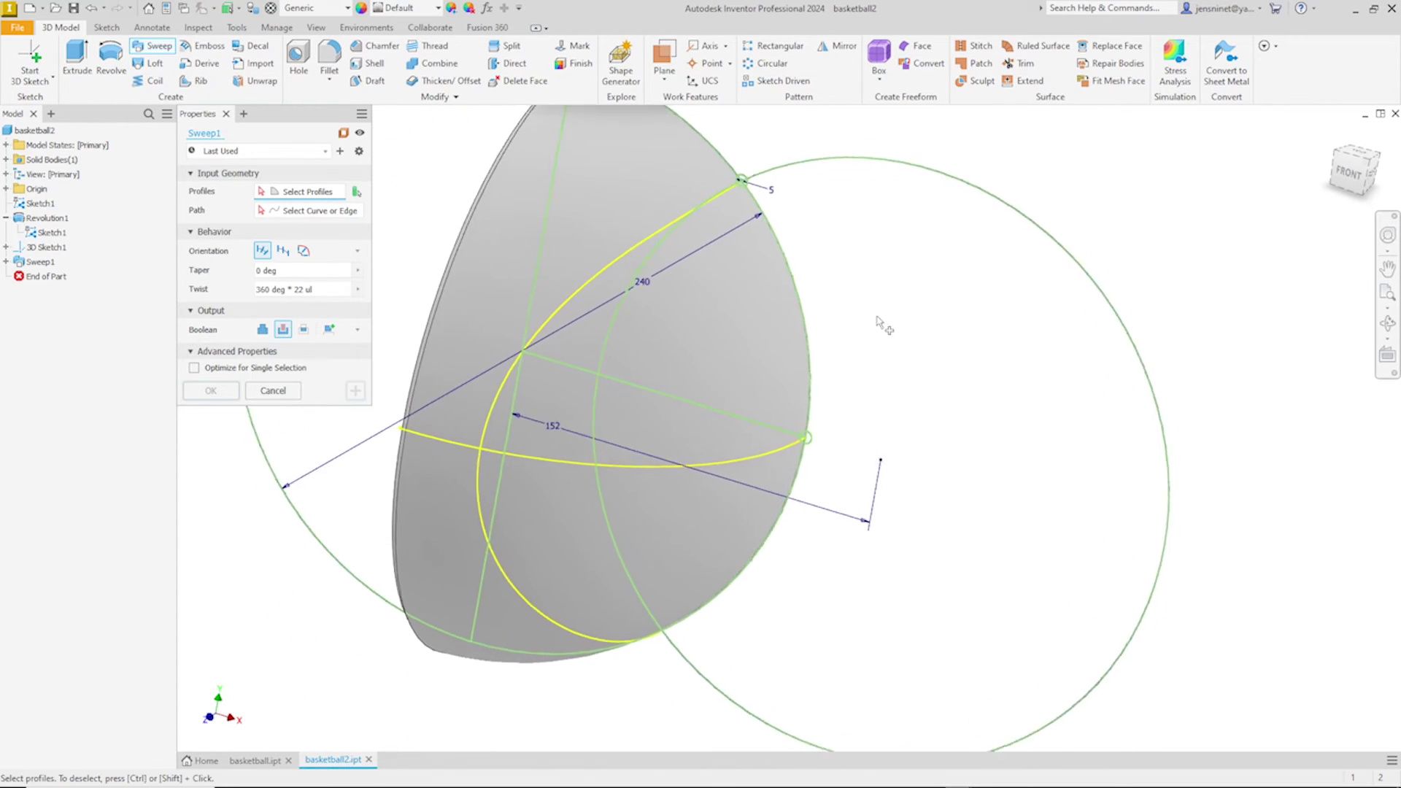
{"action": "middle_click_drag", "start_coordinate": [792, 281], "coordinate": [792, 330]}
{"action": "scroll", "coordinate": [745, 217], "scroll_direction": "up", "scroll_amount": 1}
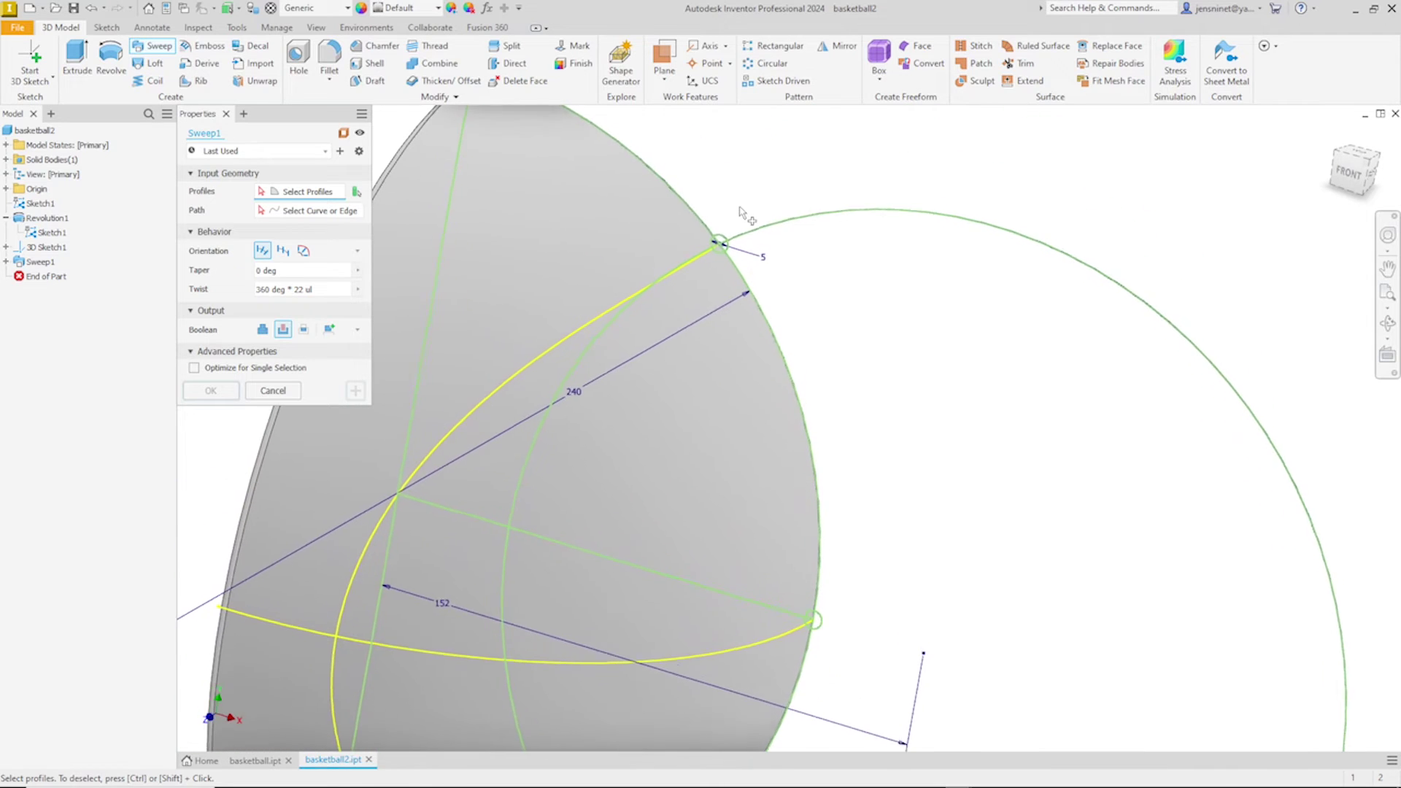
{"action": "left_click", "coordinate": [719, 250]}
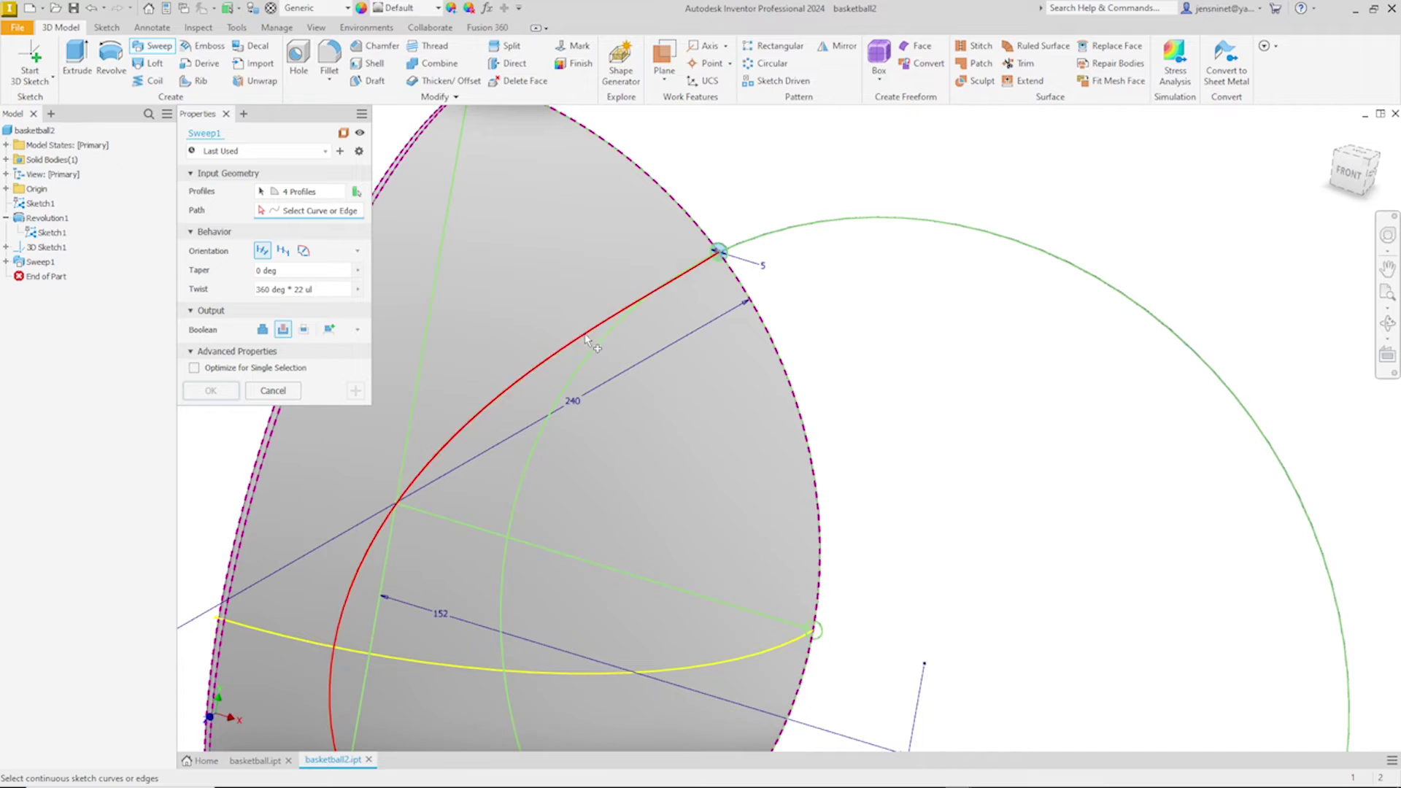
{"action": "left_click", "coordinate": [540, 356]}
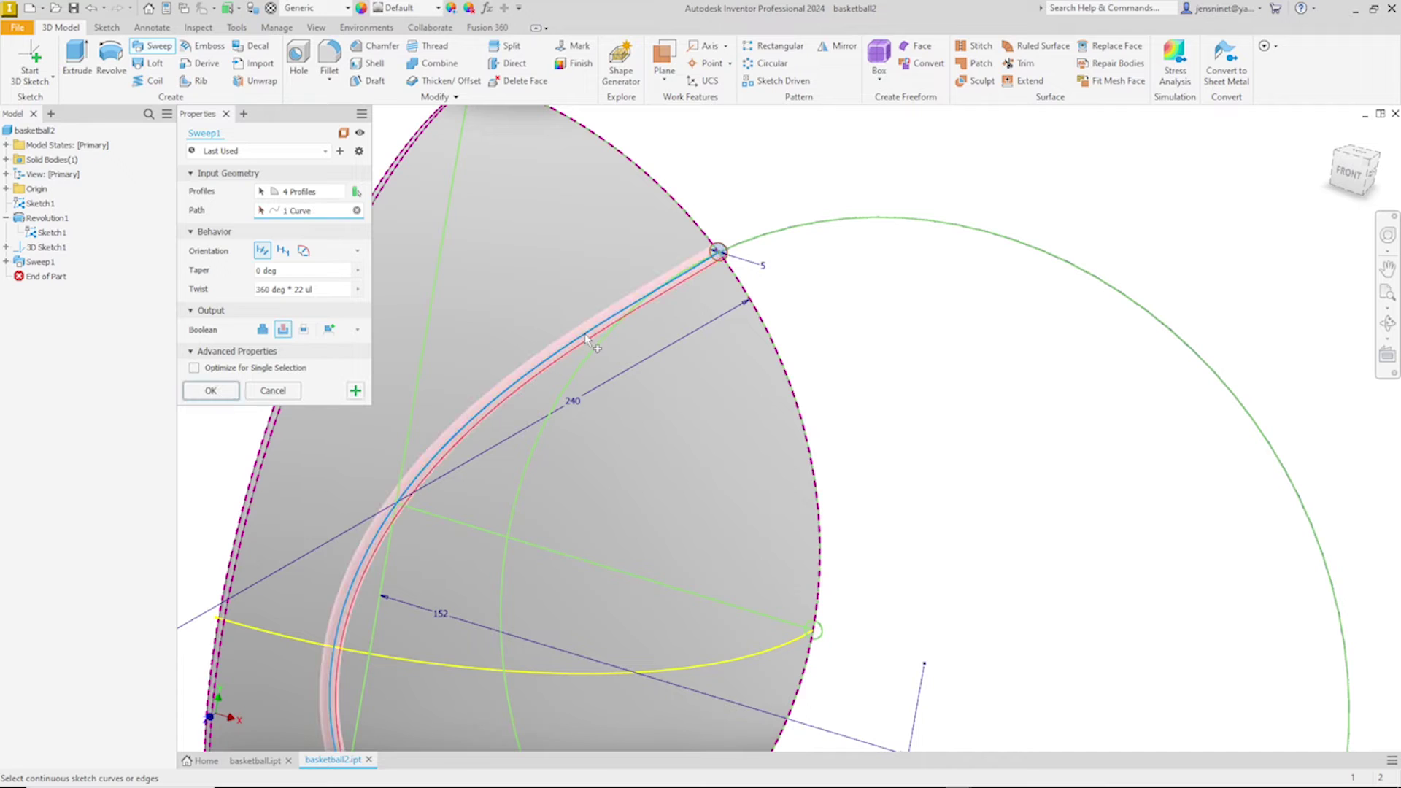
{"action": "left_click", "coordinate": [355, 392]}
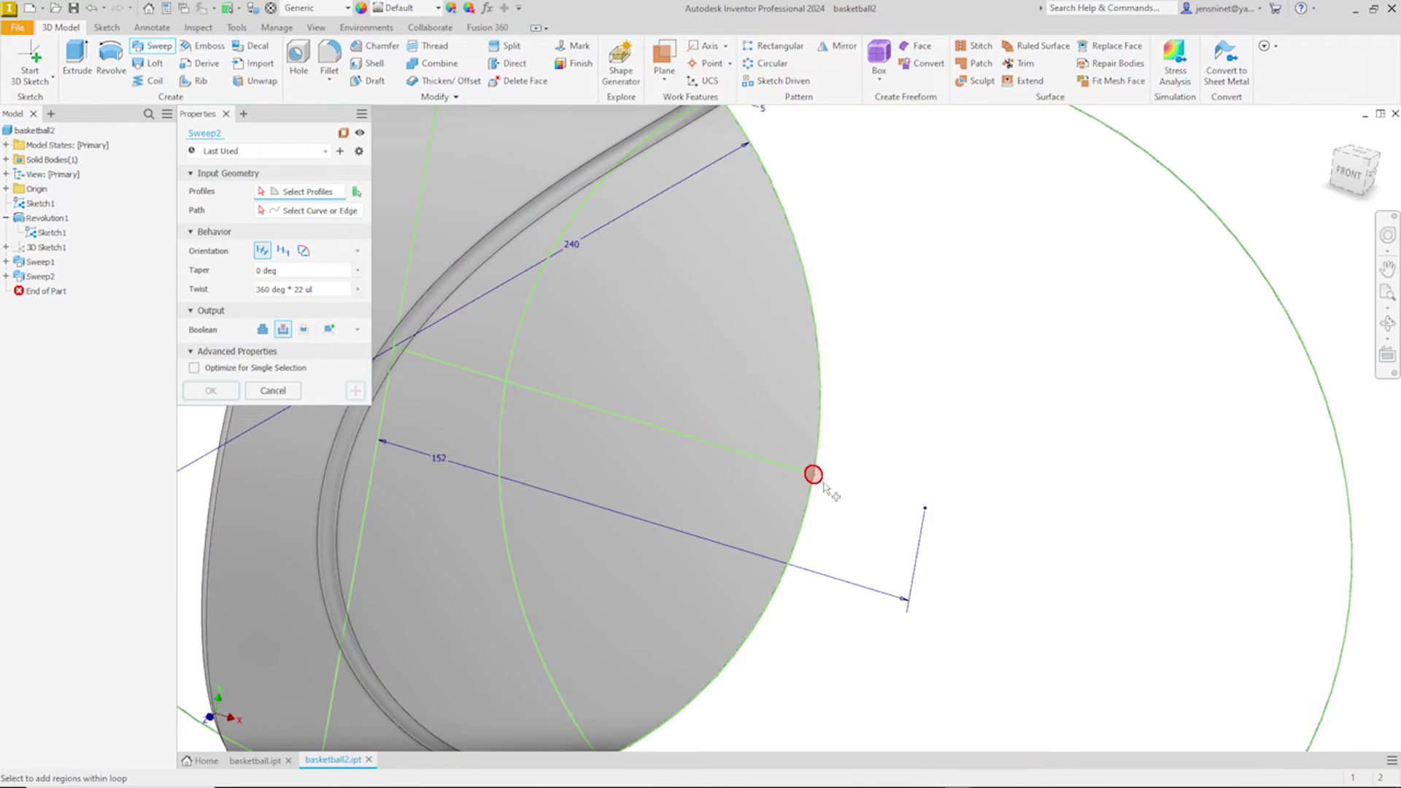
{"action": "left_click", "coordinate": [824, 488]}
{"action": "scroll", "coordinate": [846, 495], "scroll_direction": "down", "scroll_amount": 3}
{"action": "scroll", "coordinate": [851, 493], "scroll_direction": "down", "scroll_amount": 1}
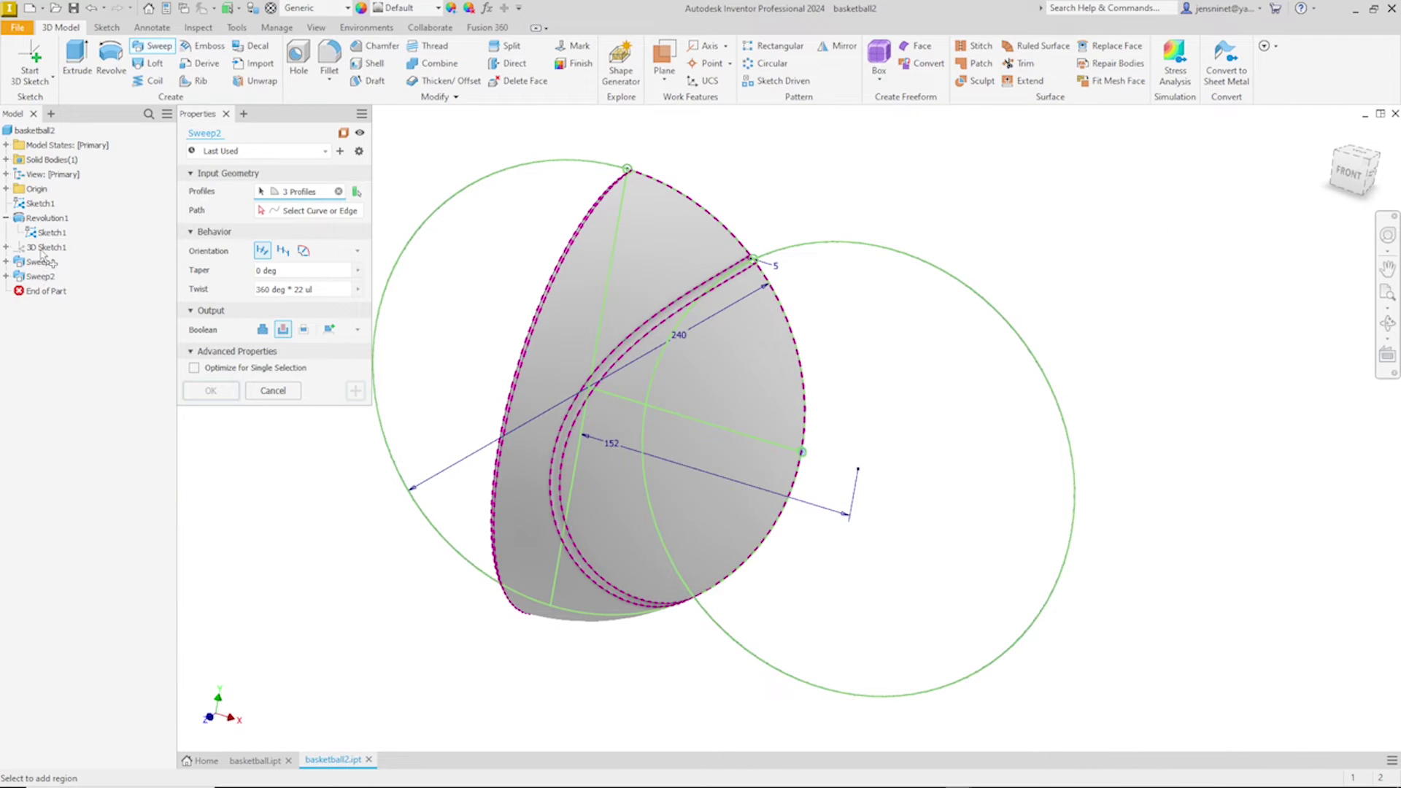
{"action": "left_click", "coordinate": [286, 391]}
- Make the 3D sketch visible again and sweep-cut the rightmost small circle along the projected horizontal curve
{"action": "right_click", "coordinate": [57, 248]}
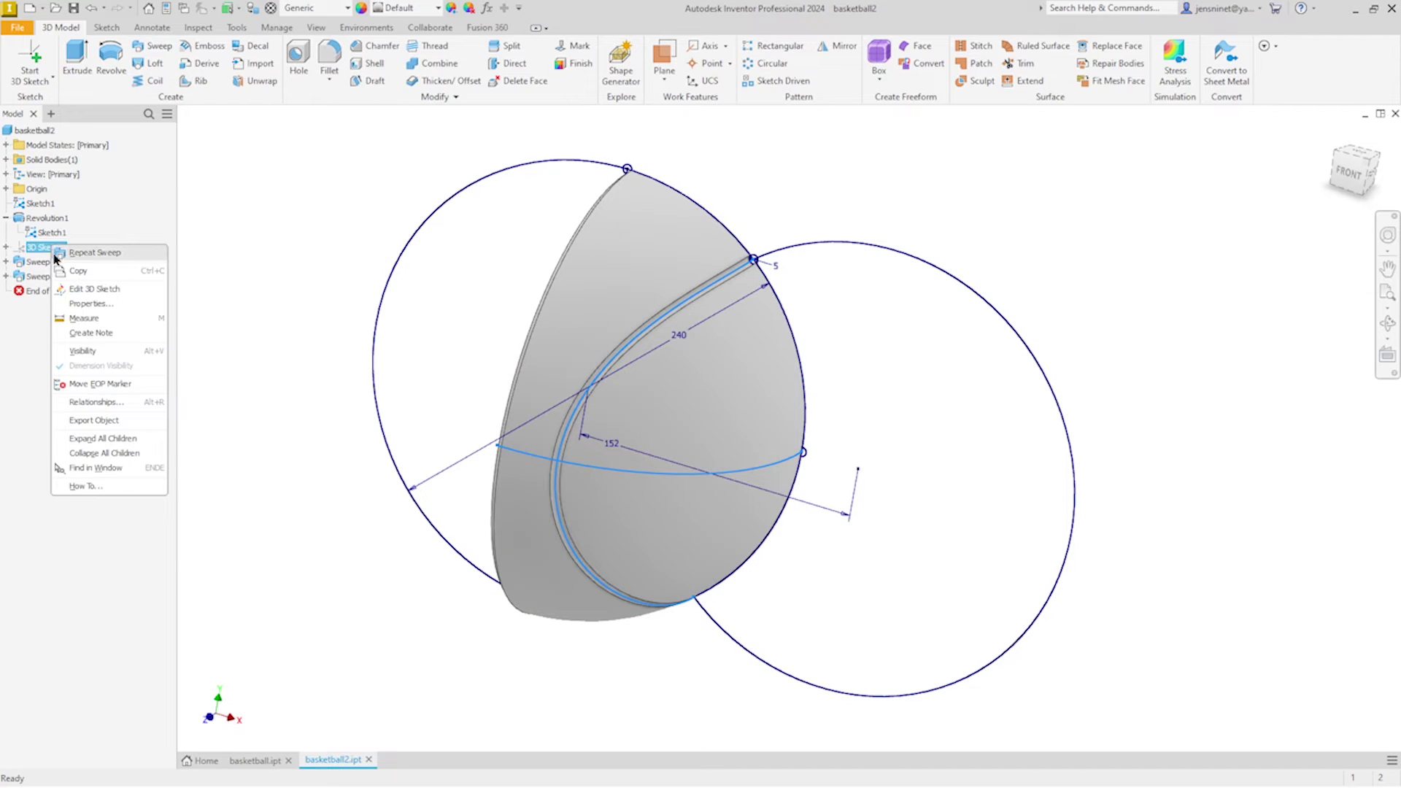
{"action": "left_click", "coordinate": [89, 353]}
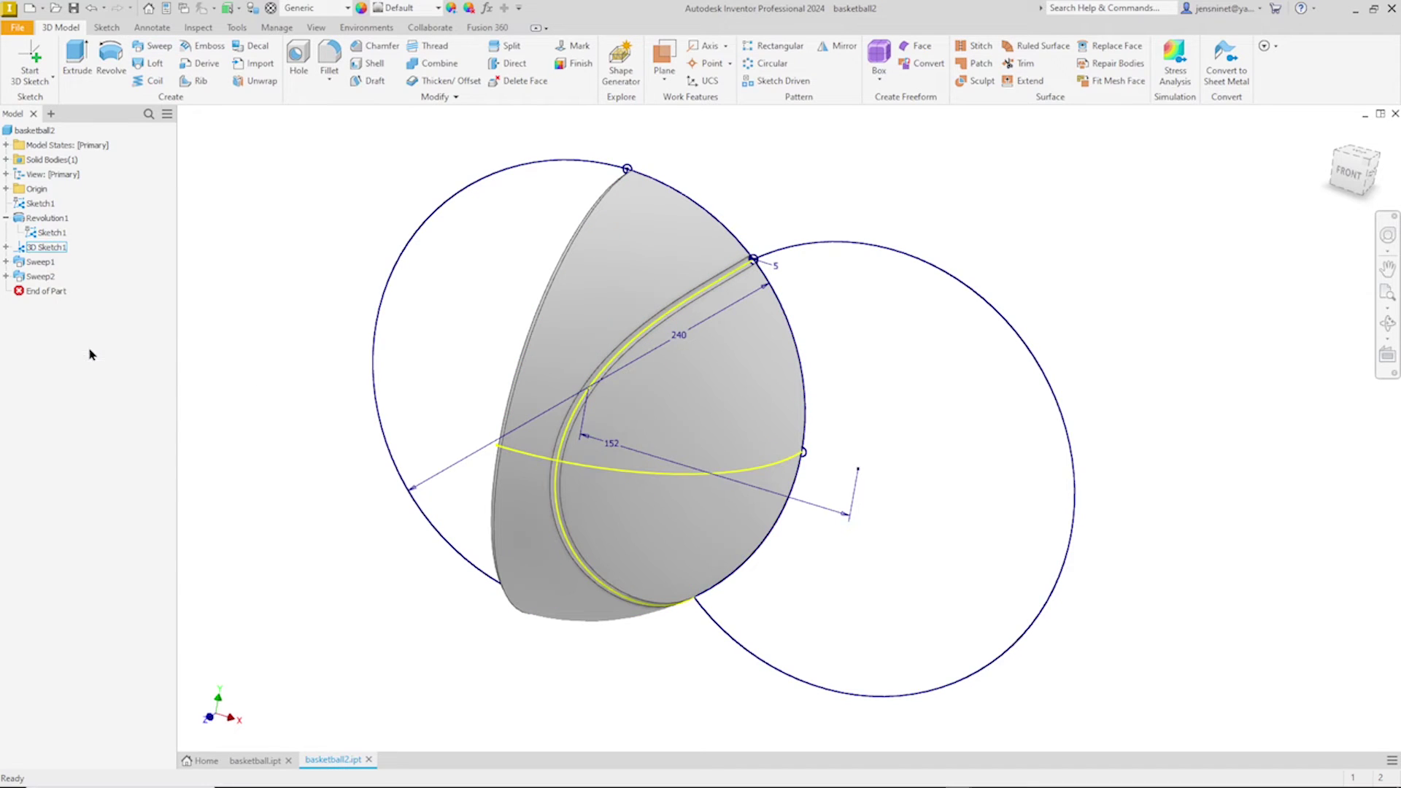
{"action": "left_click", "coordinate": [153, 46]}
{"action": "scroll", "coordinate": [835, 451], "scroll_direction": "up", "scroll_amount": 4}
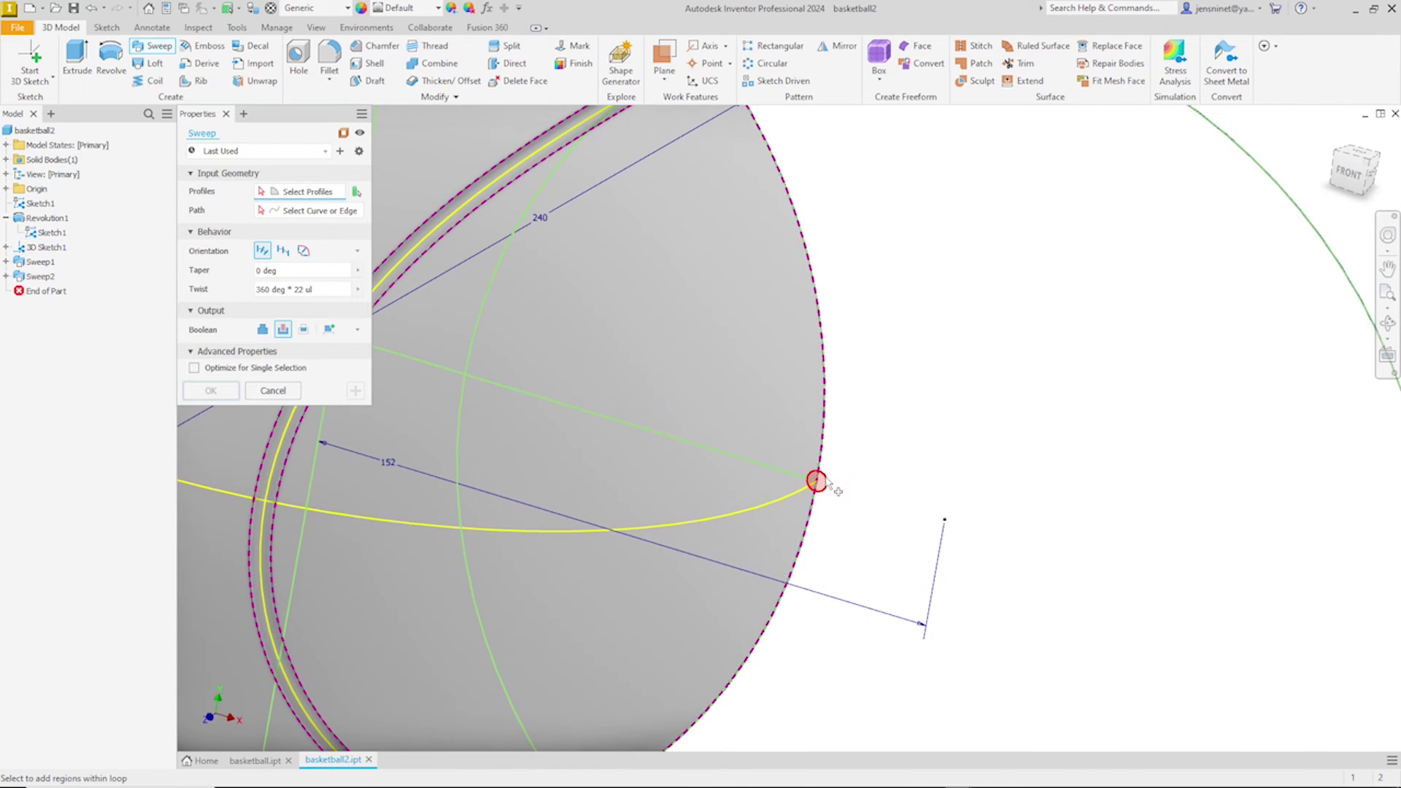
{"action": "left_click", "coordinate": [826, 481]}
{"action": "left_click", "coordinate": [303, 211]}
{"action": "left_click", "coordinate": [664, 527]}
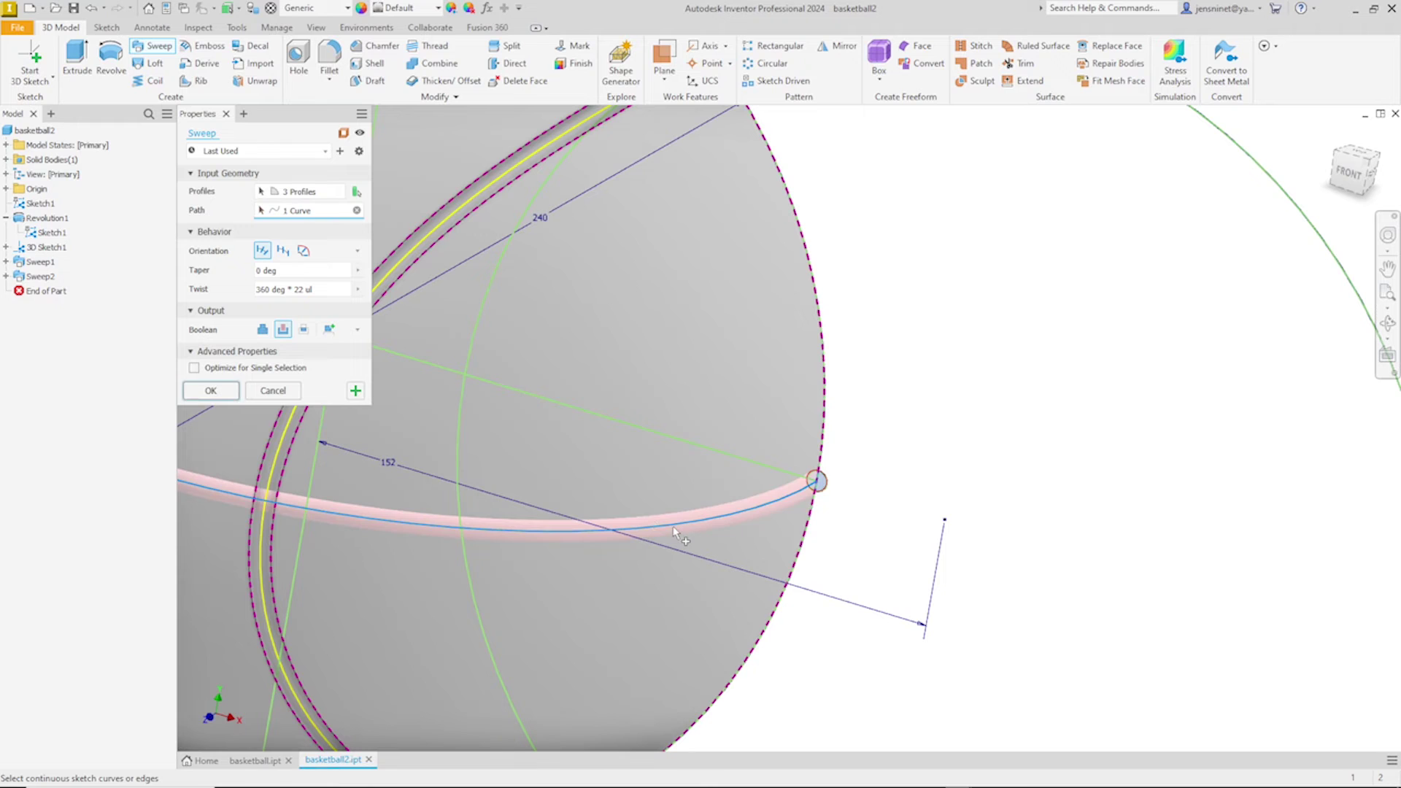
{"action": "left_click", "coordinate": [211, 390]}
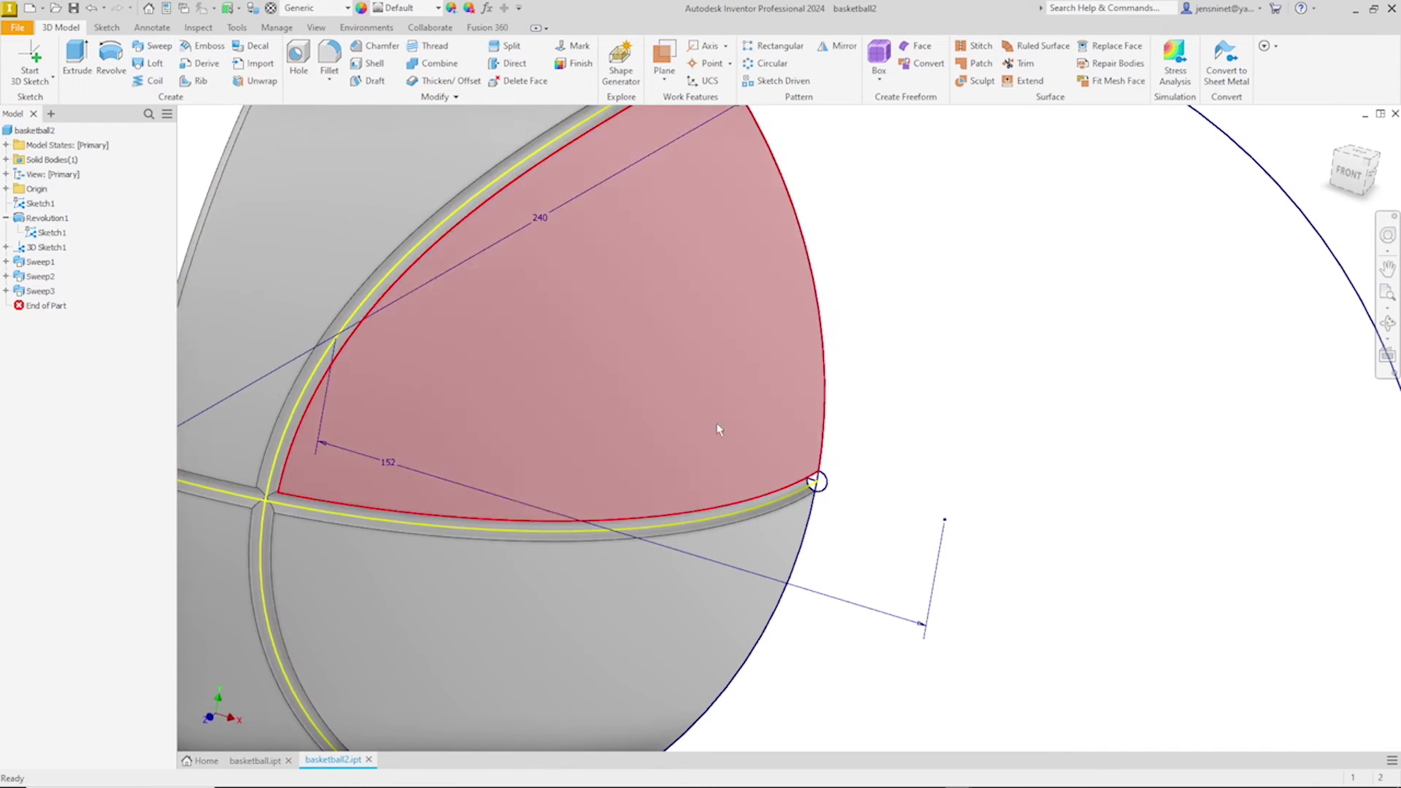
- Hide the revolution's 2D sketch and the 3D sketch
{"action": "scroll", "coordinate": [947, 410], "scroll_direction": "down", "scroll_amount": 3}
{"action": "scroll", "coordinate": [801, 376], "scroll_direction": "down", "scroll_amount": 2}
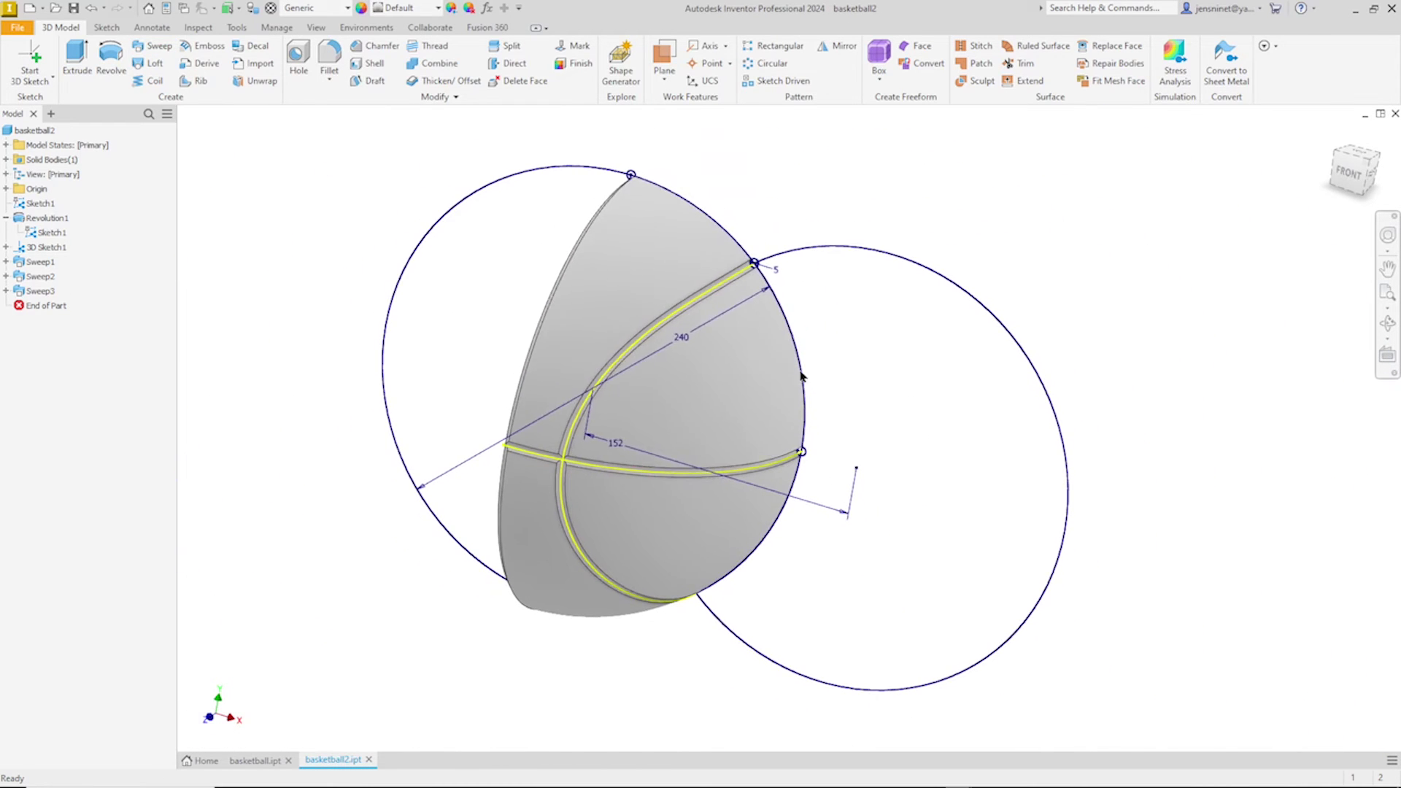
{"action": "right_click", "coordinate": [51, 232]}
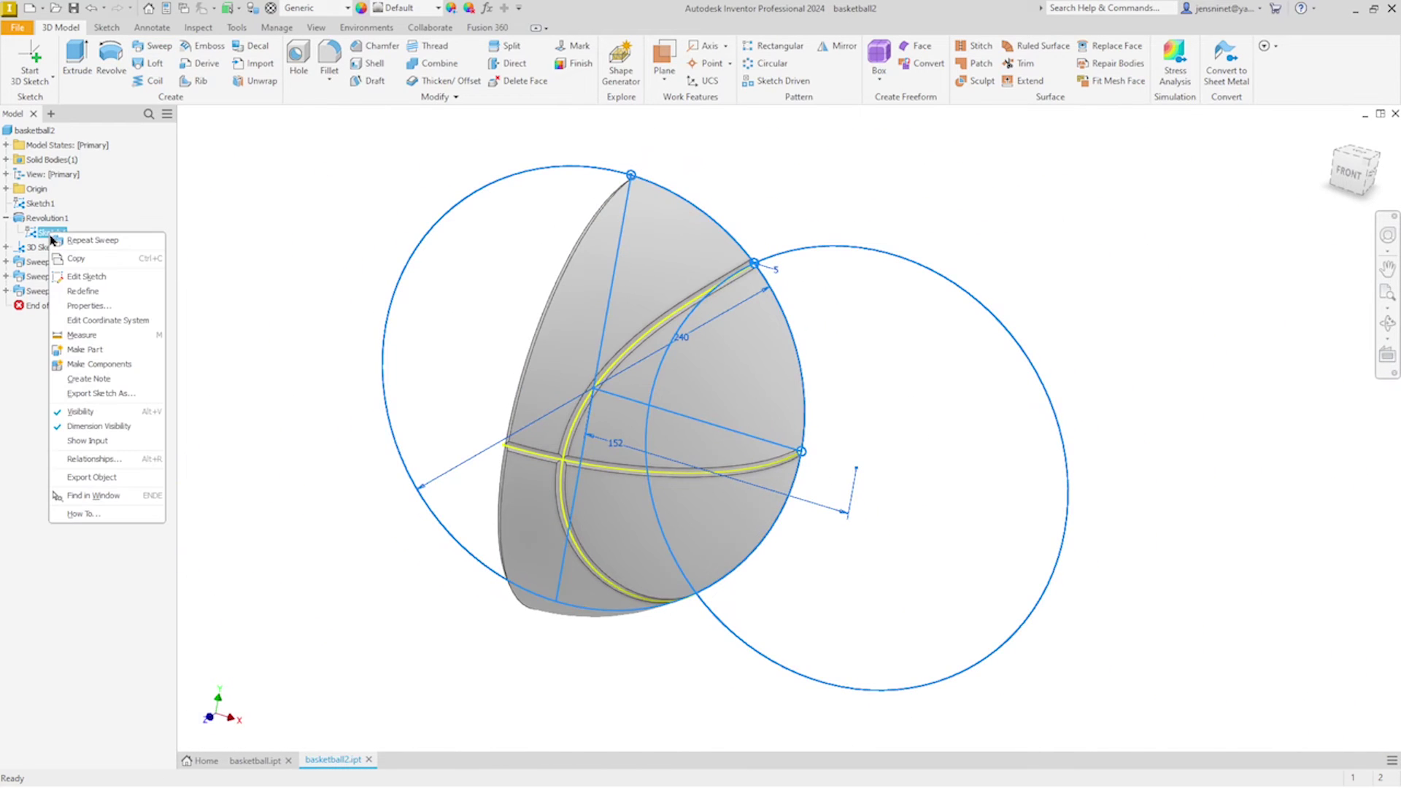
{"action": "left_click", "coordinate": [86, 411]}
{"action": "right_click", "coordinate": [45, 246]}
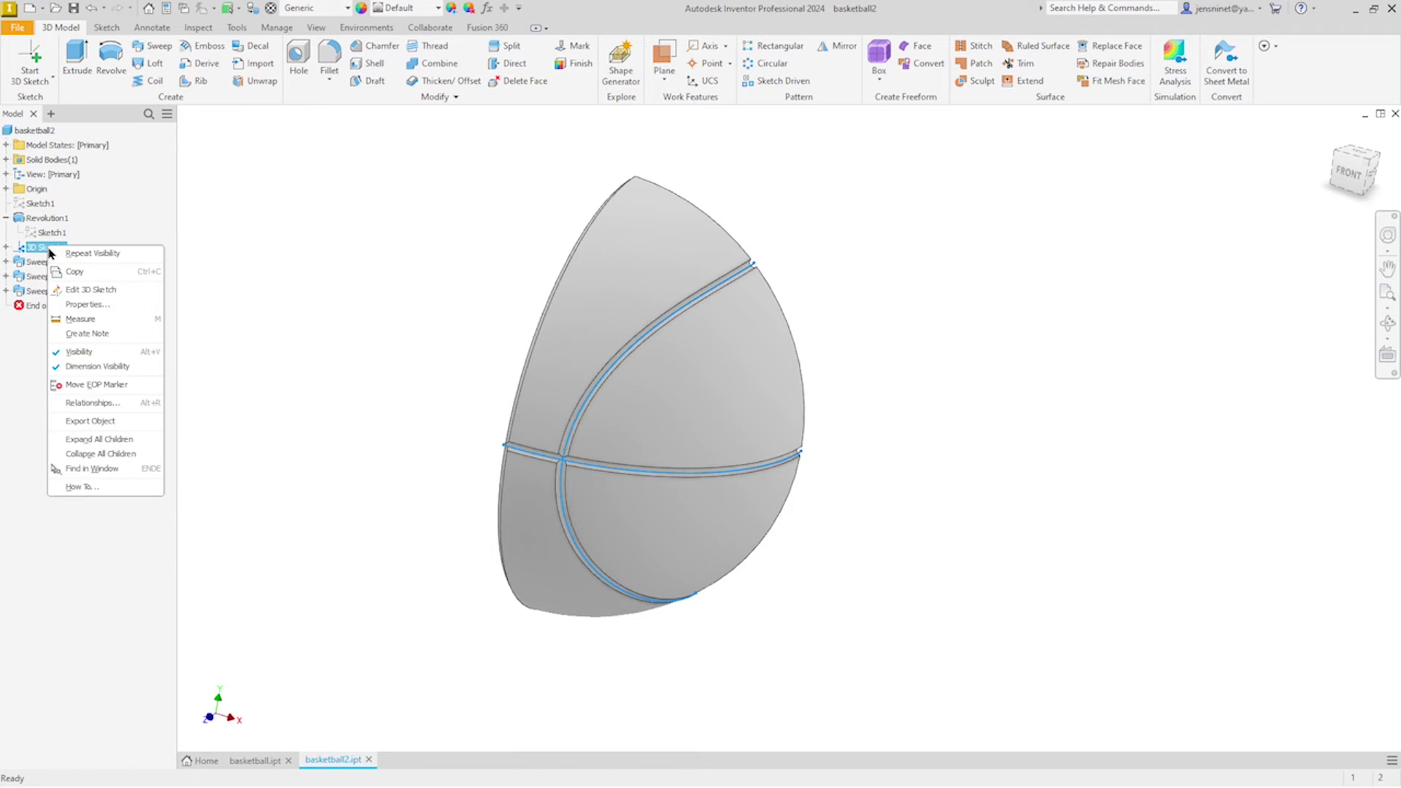
{"action": "left_click", "coordinate": [79, 352]}
- Mirror the grooved solid about its flat face perpendicular to the sketch plane
{"action": "mouse_move", "coordinate": [896, 272]}
{"action": "middle_mouse_down", "text": "shift"}
{"action": "mouse_move", "coordinate": [1006, 286]}
{"action": "mouse_move", "coordinate": [835, 222]}
{"action": "middle_mouse_up", "text": "shift"}
{"action": "left_click", "coordinate": [839, 46]}
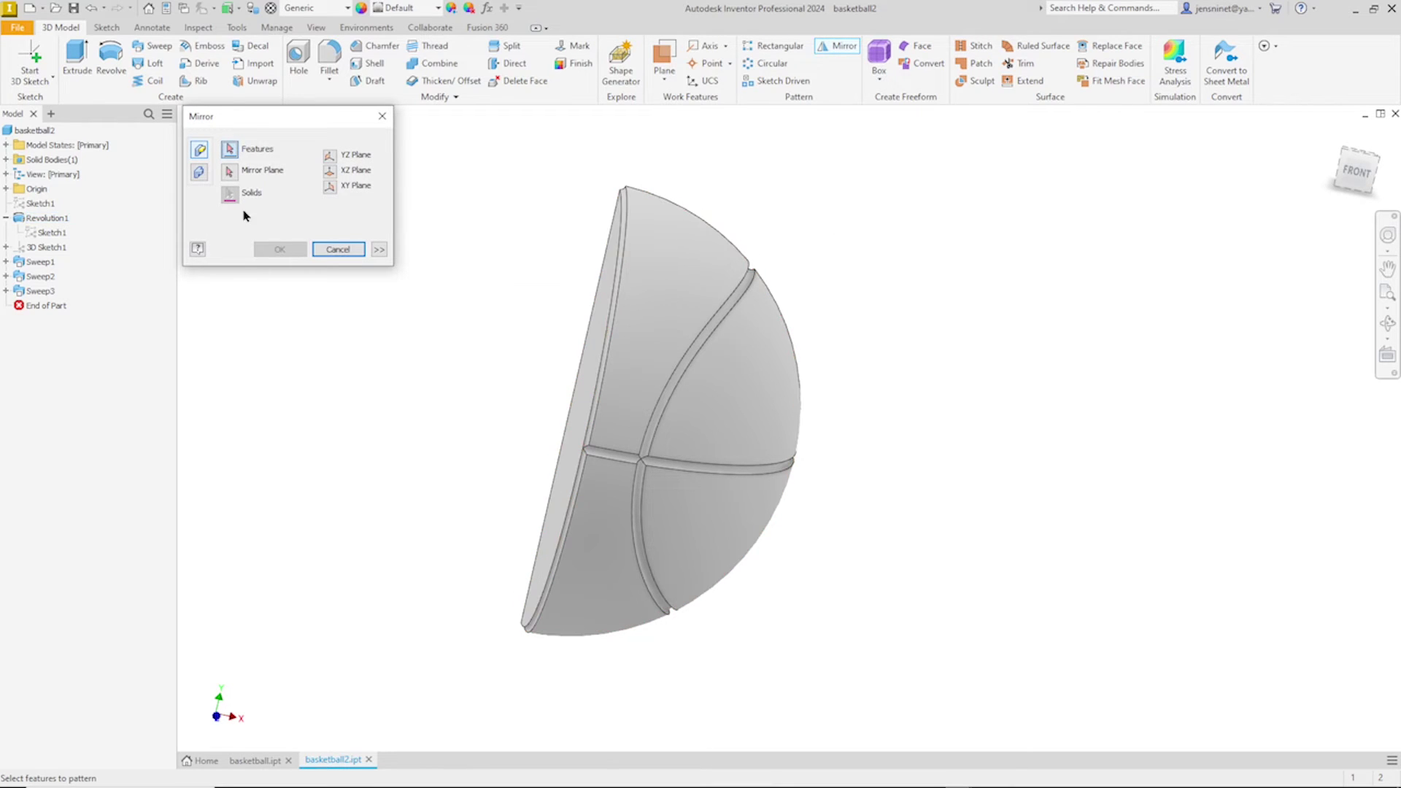
{"action": "left_click", "coordinate": [198, 173]}
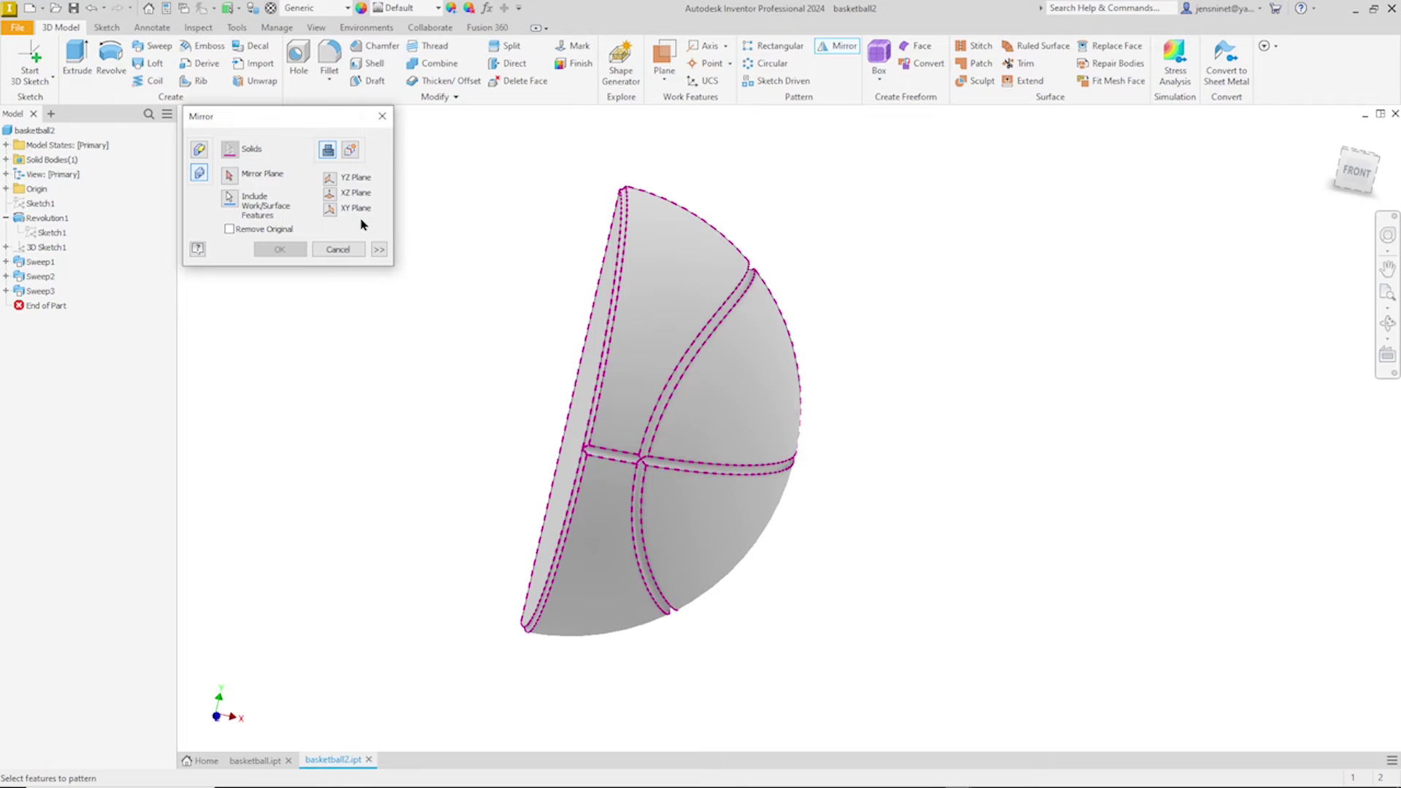
{"action": "middle_click_drag", "start_coordinate": [360, 235], "coordinate": [611, 362], "text": "shift"}
{"action": "left_click", "coordinate": [615, 363]}
{"action": "left_click", "coordinate": [280, 248]}
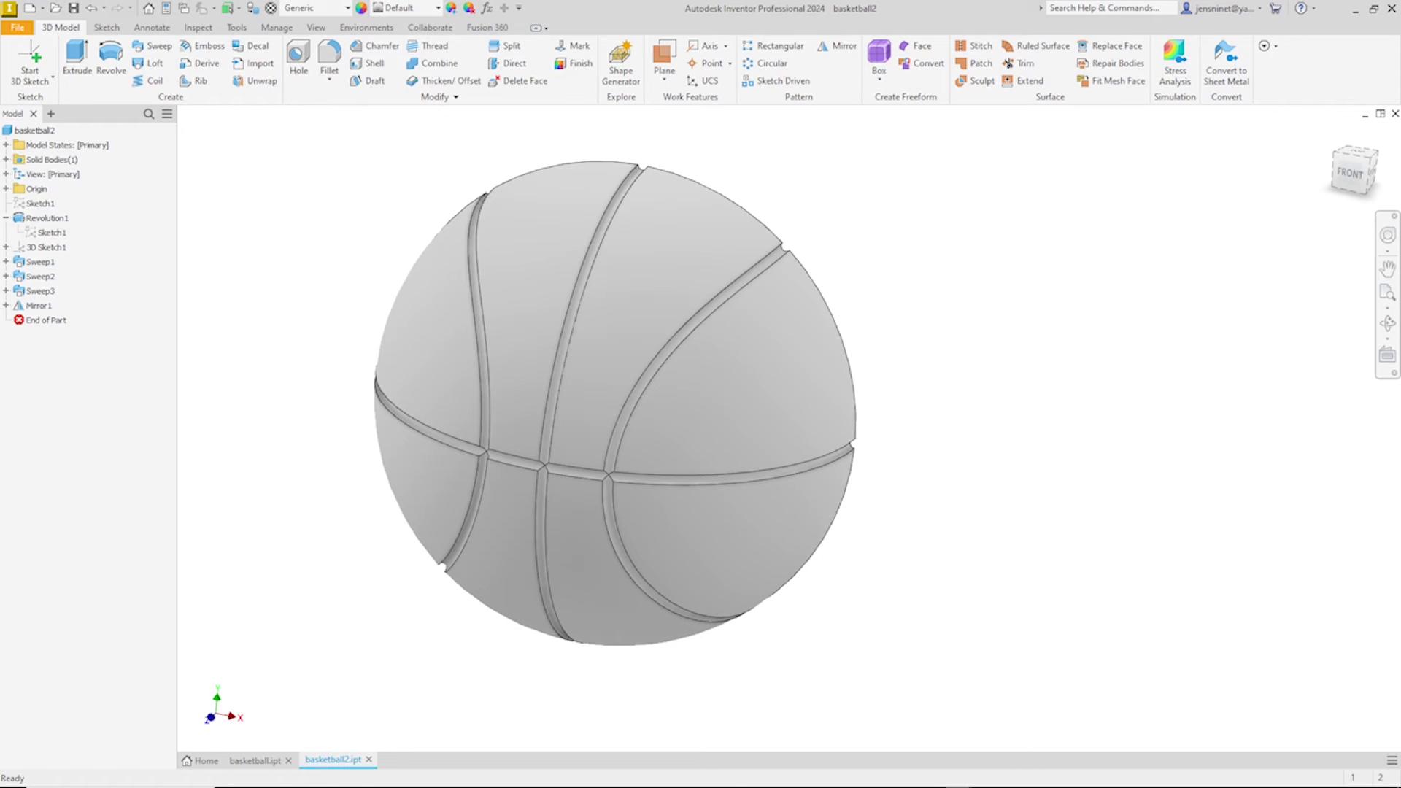
- Apply the Orange appearance from the Inventor Material Library to the whole grooved half-ball
{"action": "left_click", "coordinate": [438, 8]}
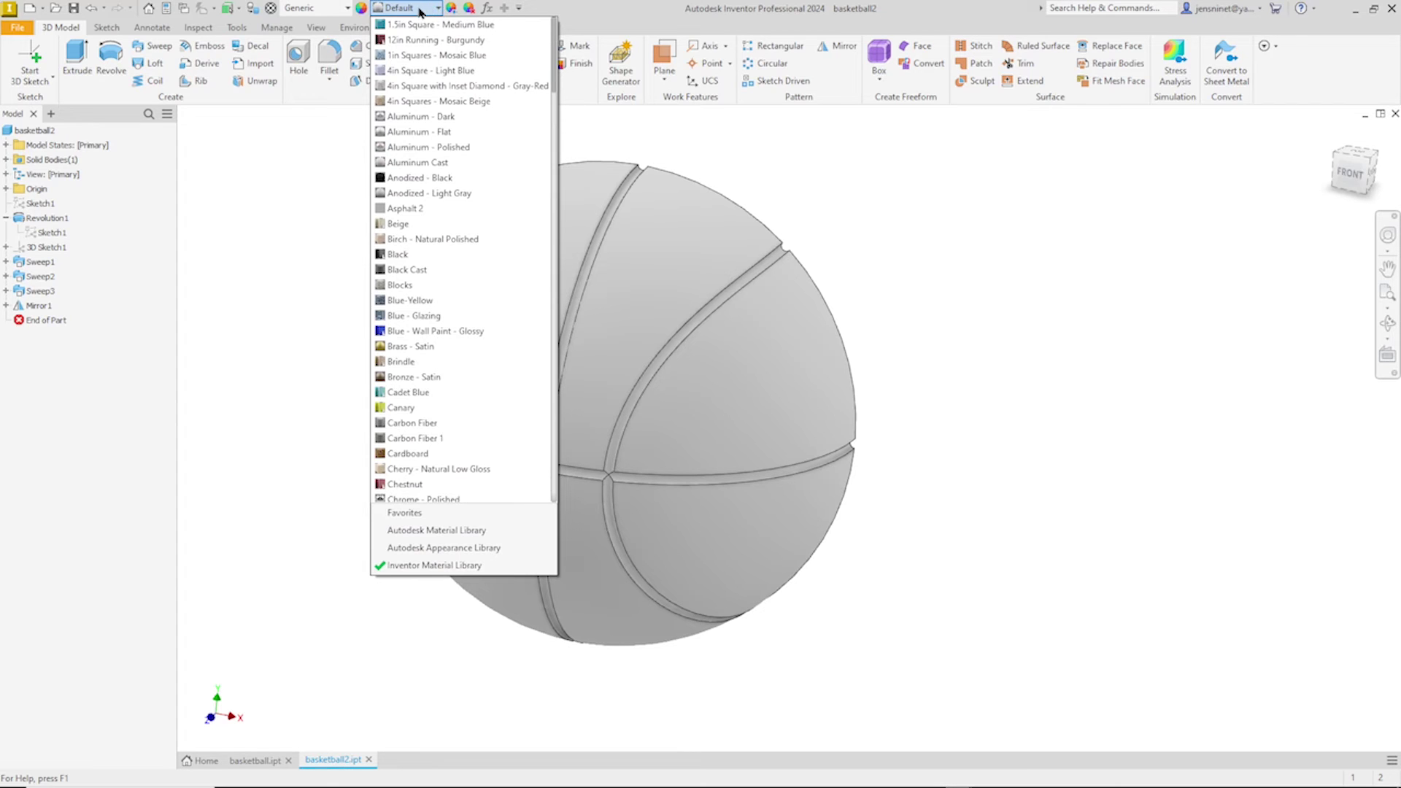
{"action": "left_click", "coordinate": [418, 10]}
{"action": "key", "text": "o"}
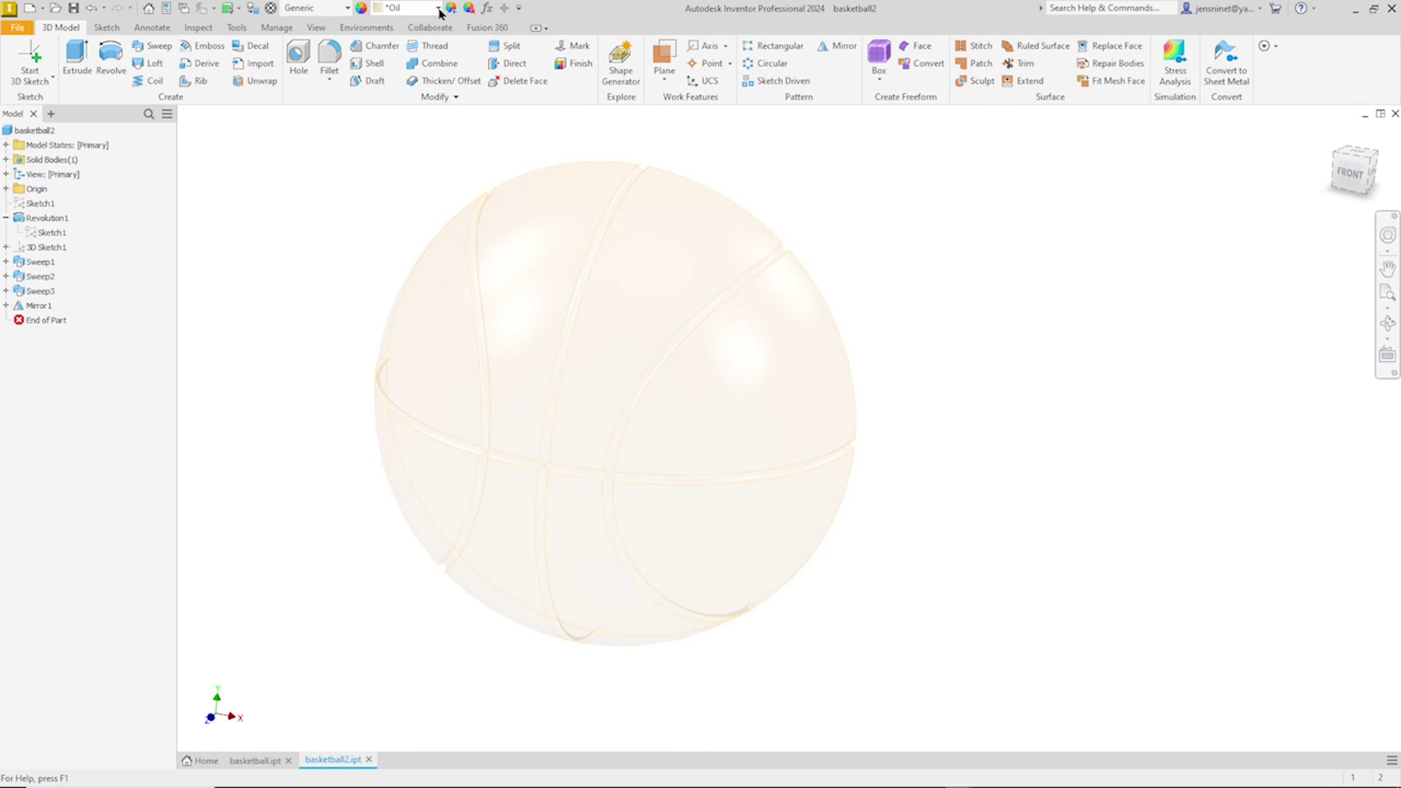
{"action": "left_click", "coordinate": [439, 9]}
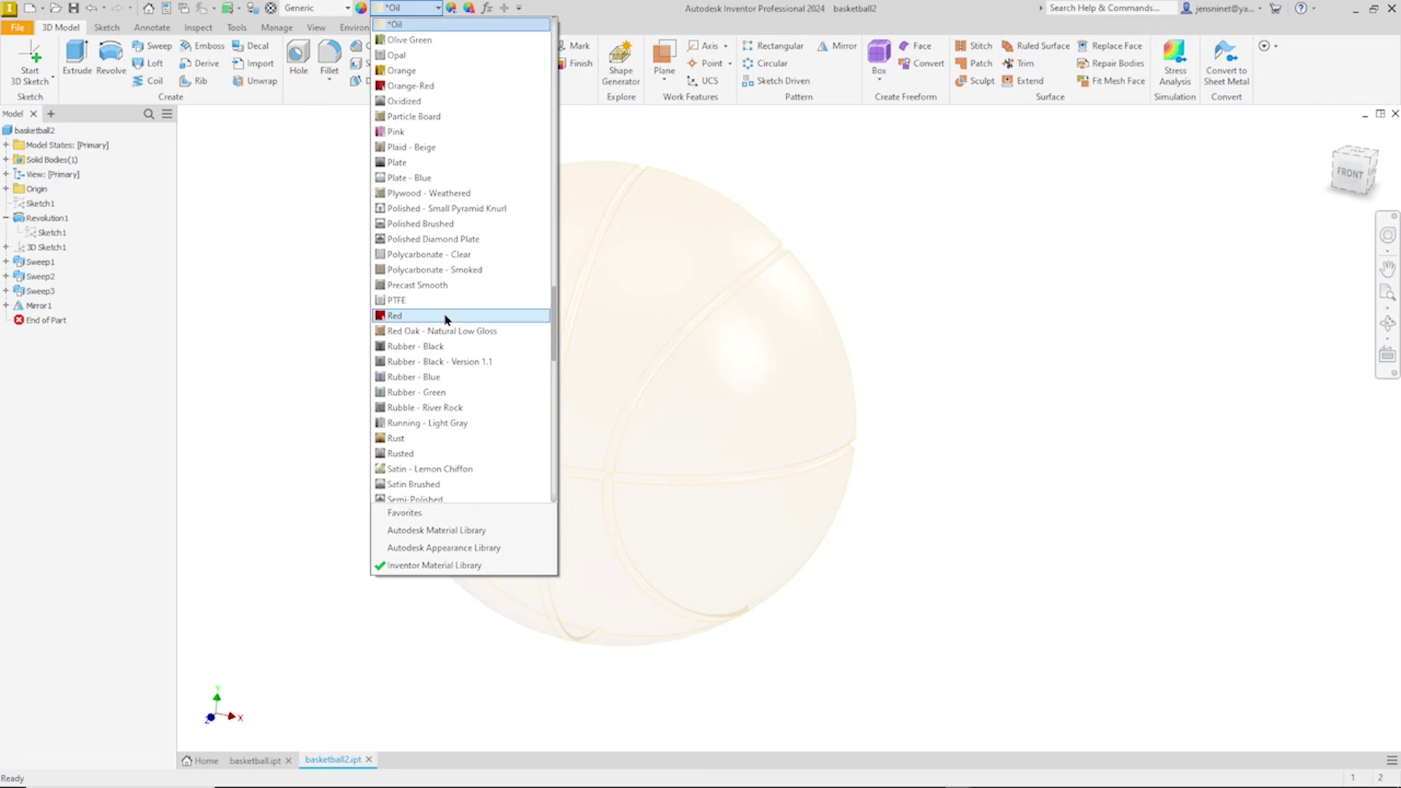
{"action": "left_click", "coordinate": [406, 71]}
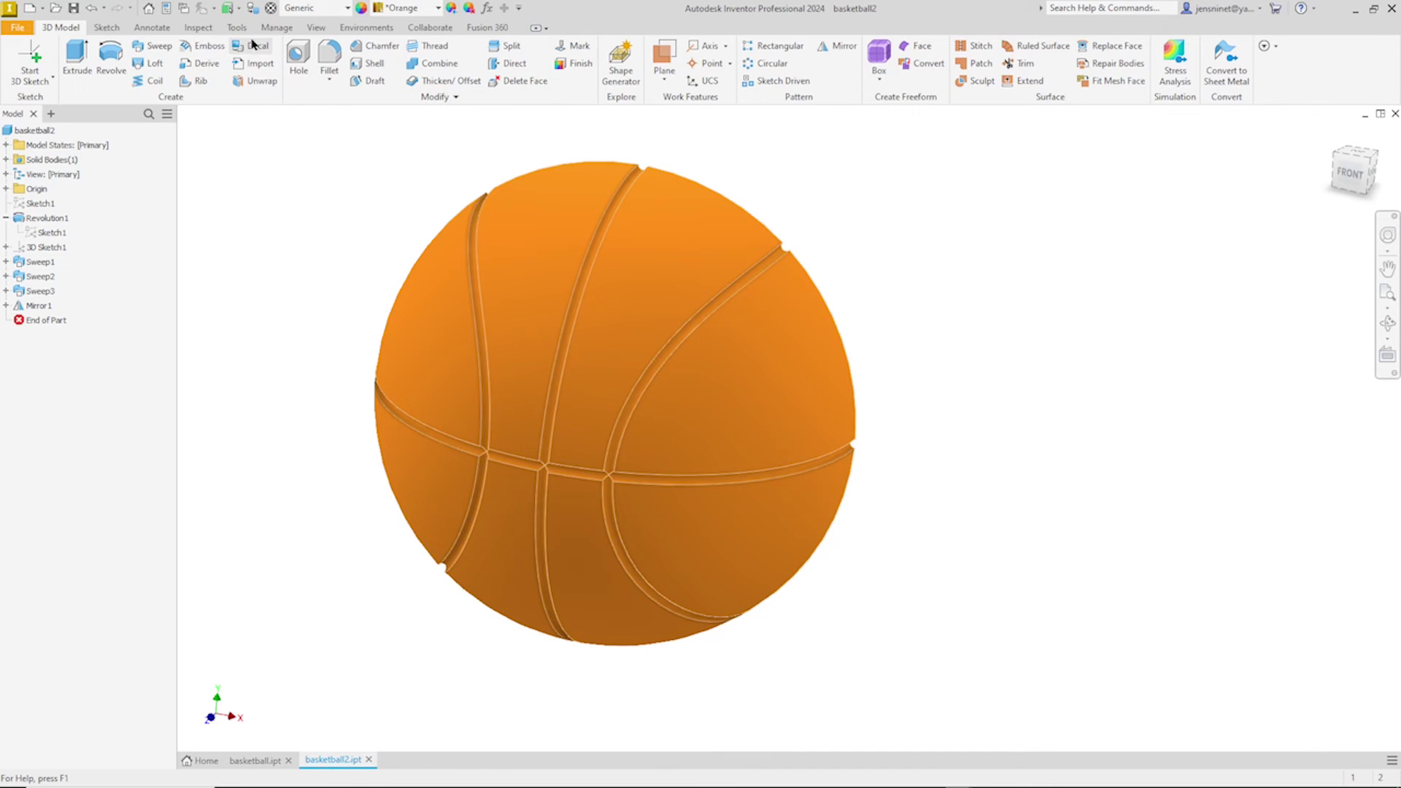
- Set the selection filter to faces and edges, and apply the Rubber - Black appearance to all the seam groove faces
{"action": "left_click", "coordinate": [239, 9]}
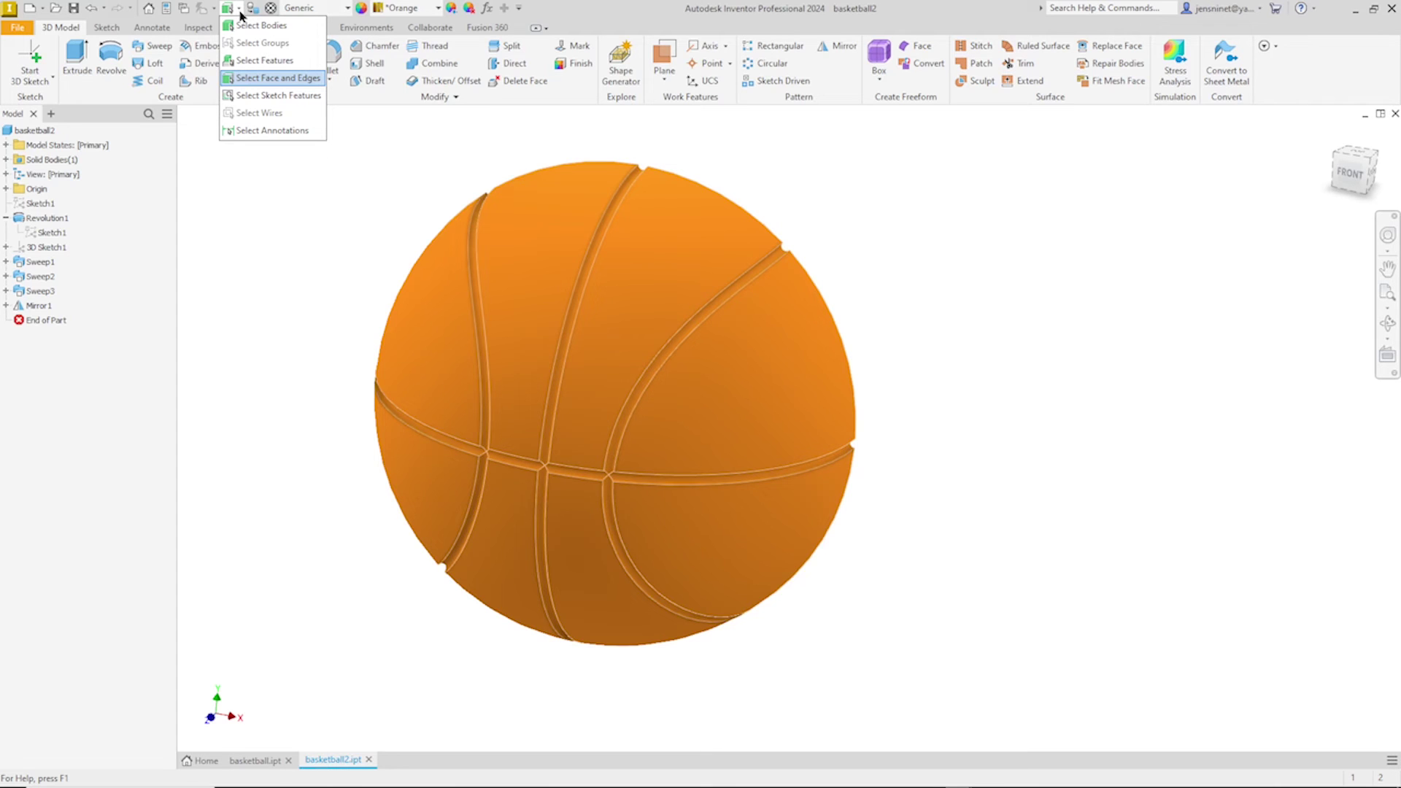
{"action": "left_click", "coordinate": [242, 78]}
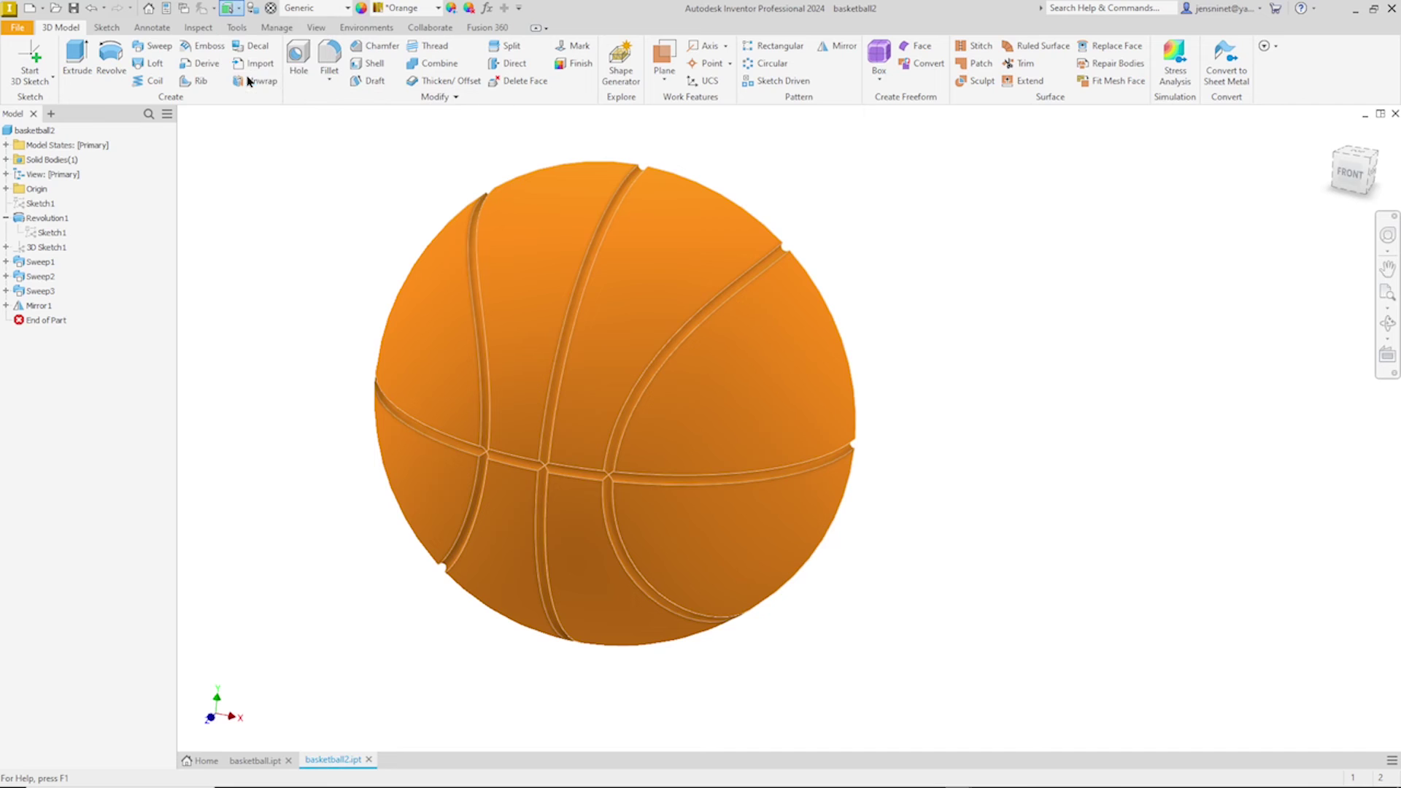
{"action": "scroll", "coordinate": [913, 469], "scroll_direction": "down", "scroll_amount": 2}
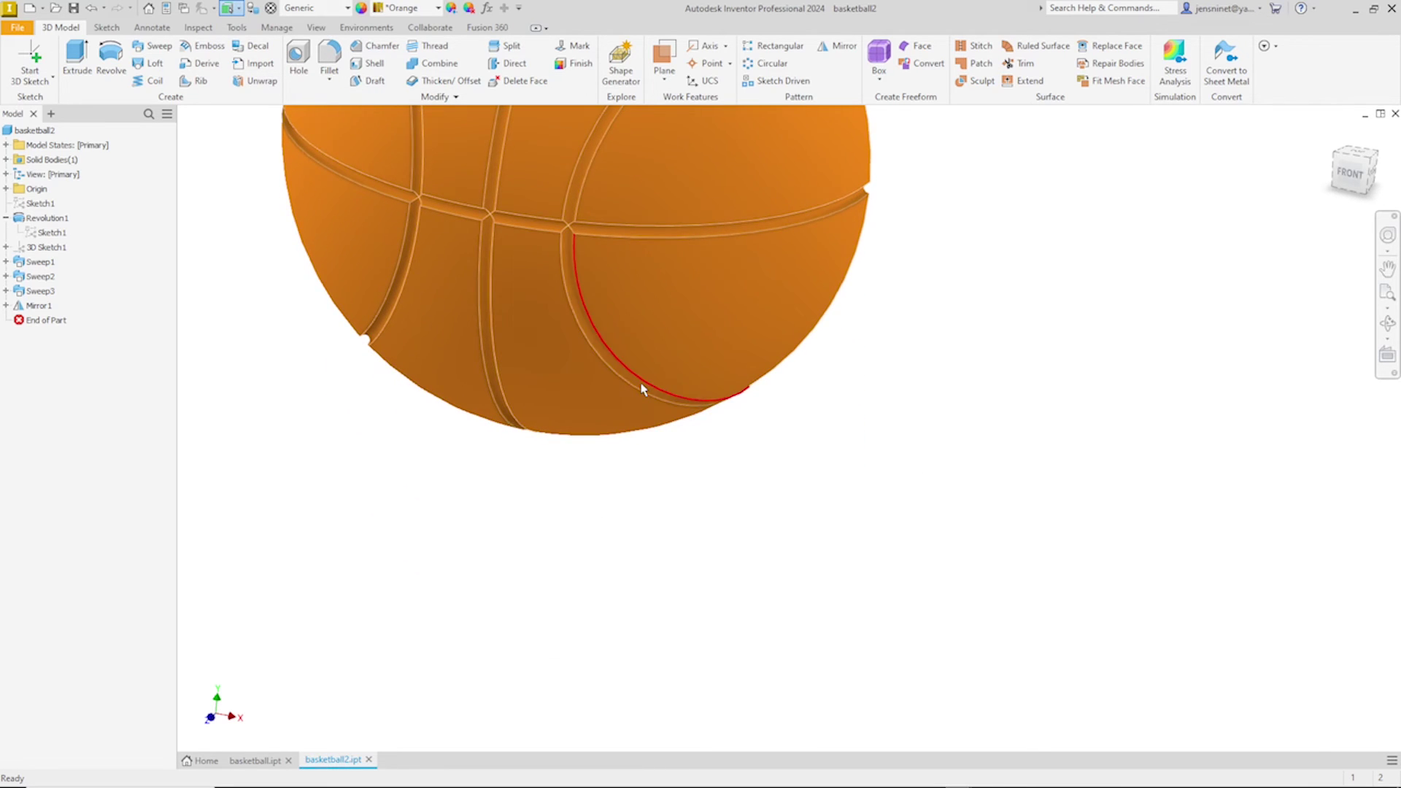
{"action": "scroll", "coordinate": [638, 341], "scroll_direction": "down", "scroll_amount": 2}
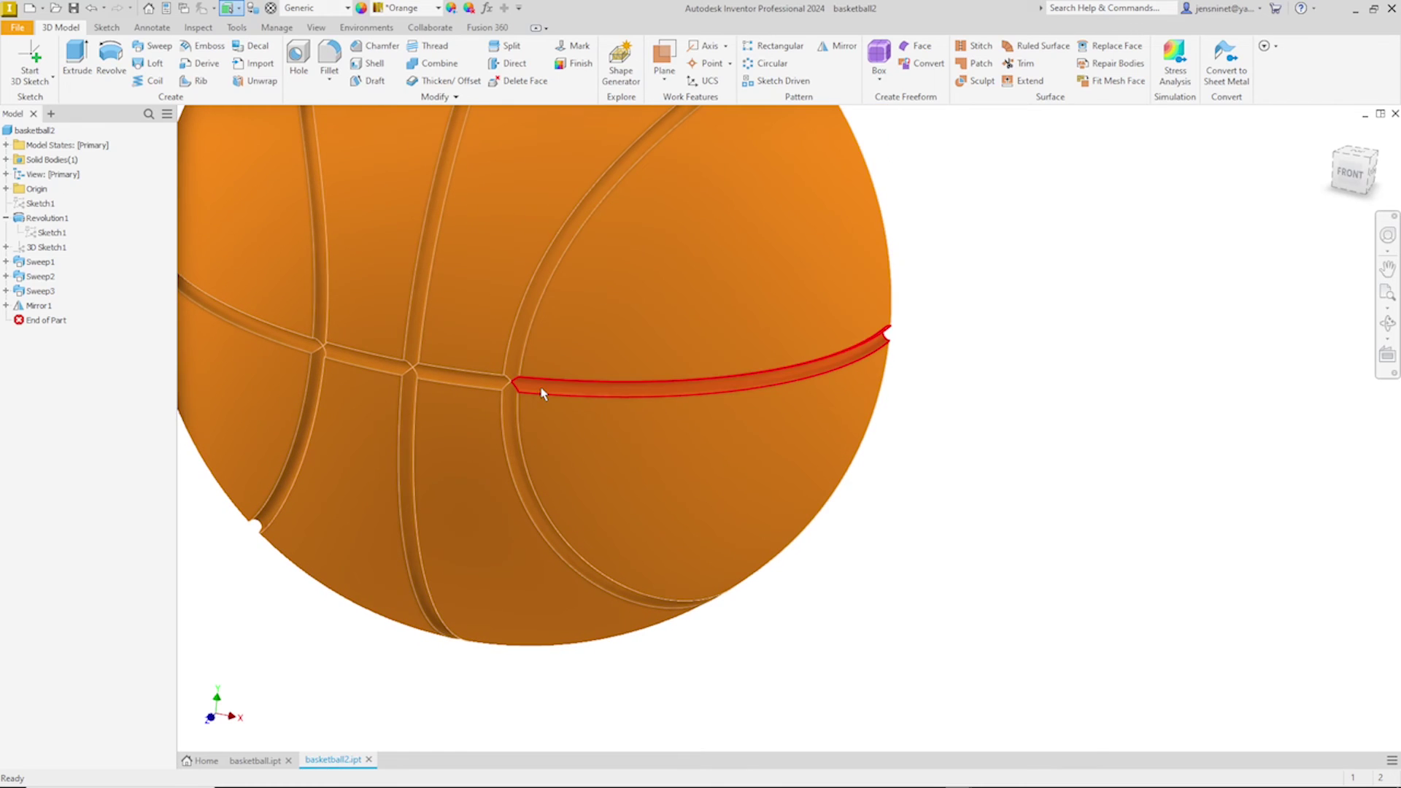
{"action": "left_click", "coordinate": [543, 395]}
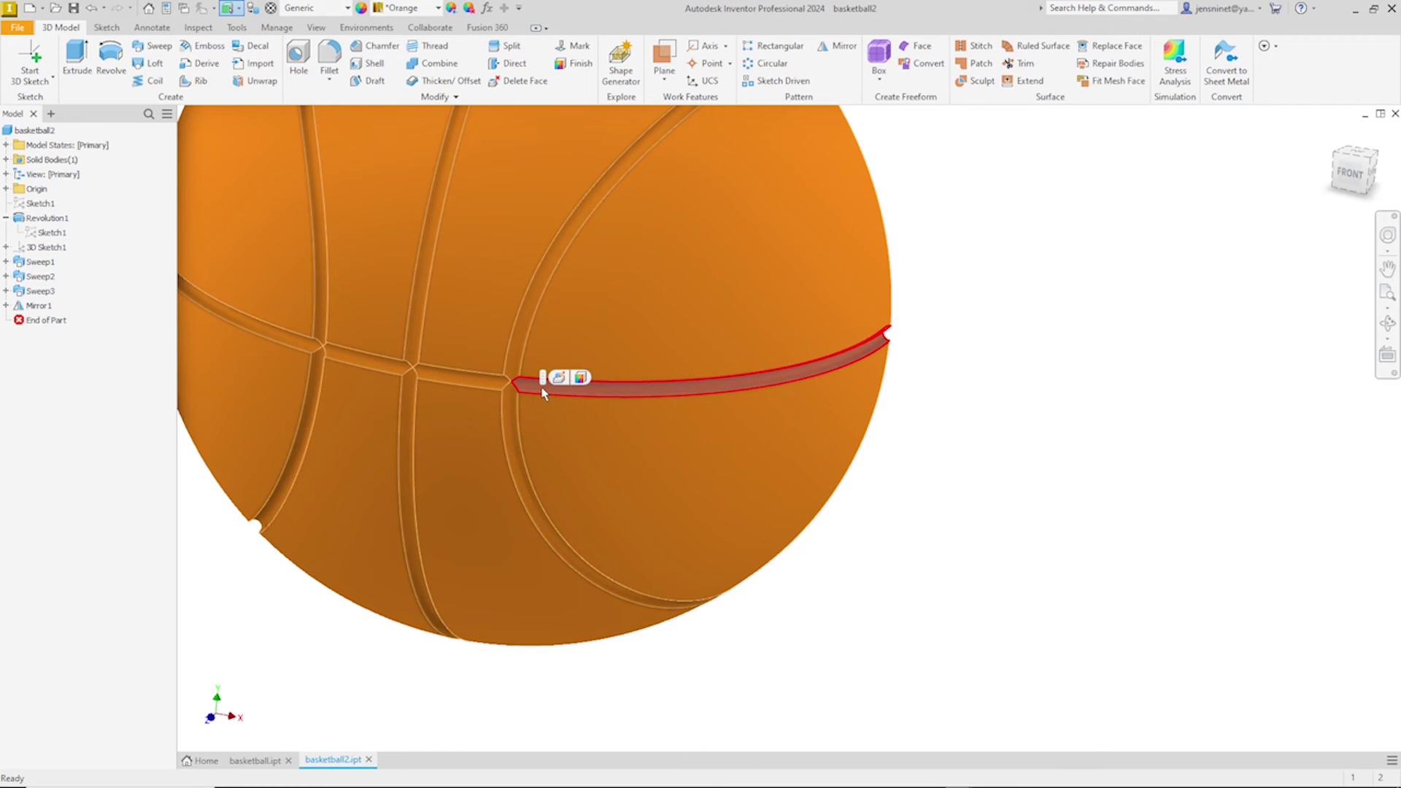
{"action": "left_click", "coordinate": [515, 356], "text": "ctrl"}
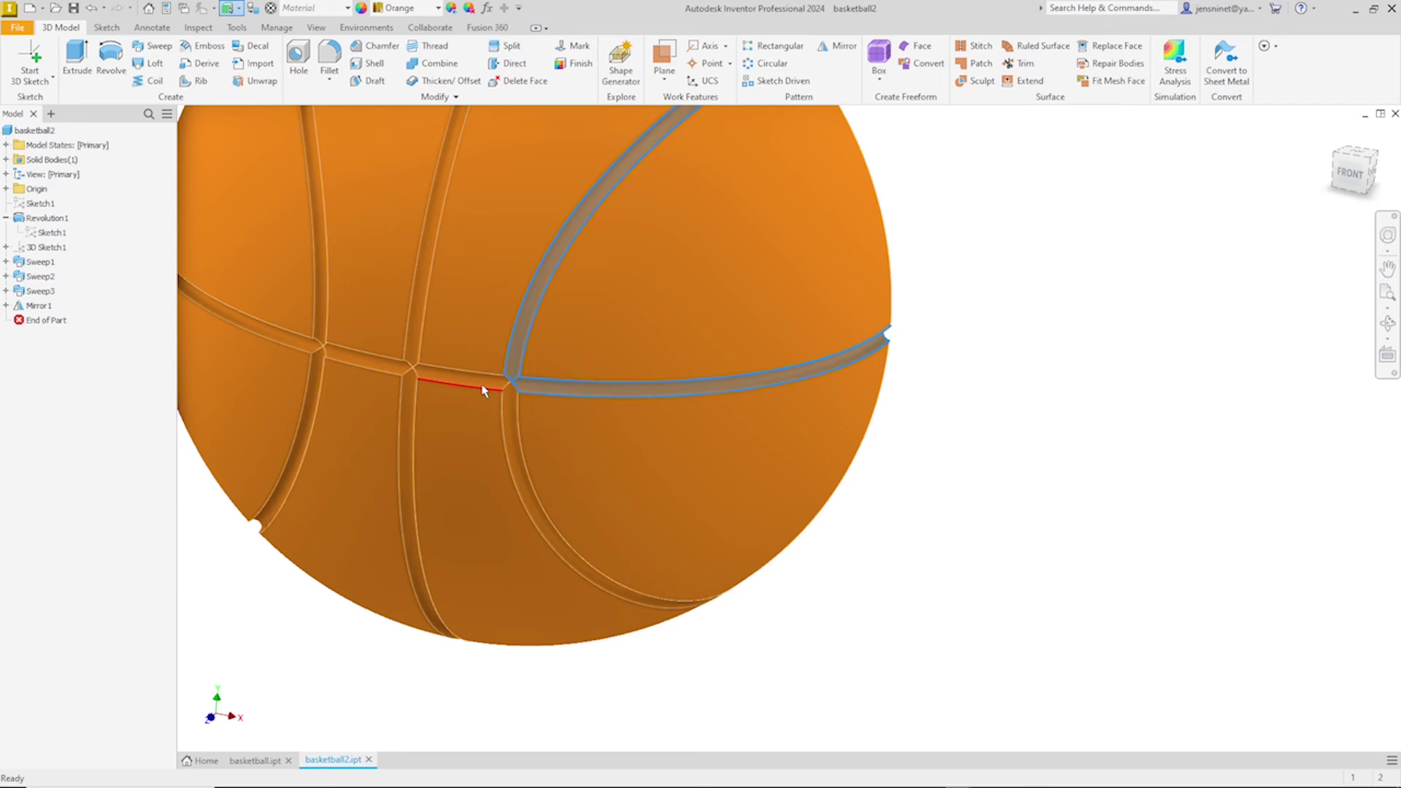
{"action": "left_click", "coordinate": [467, 378], "text": "ctrl"}
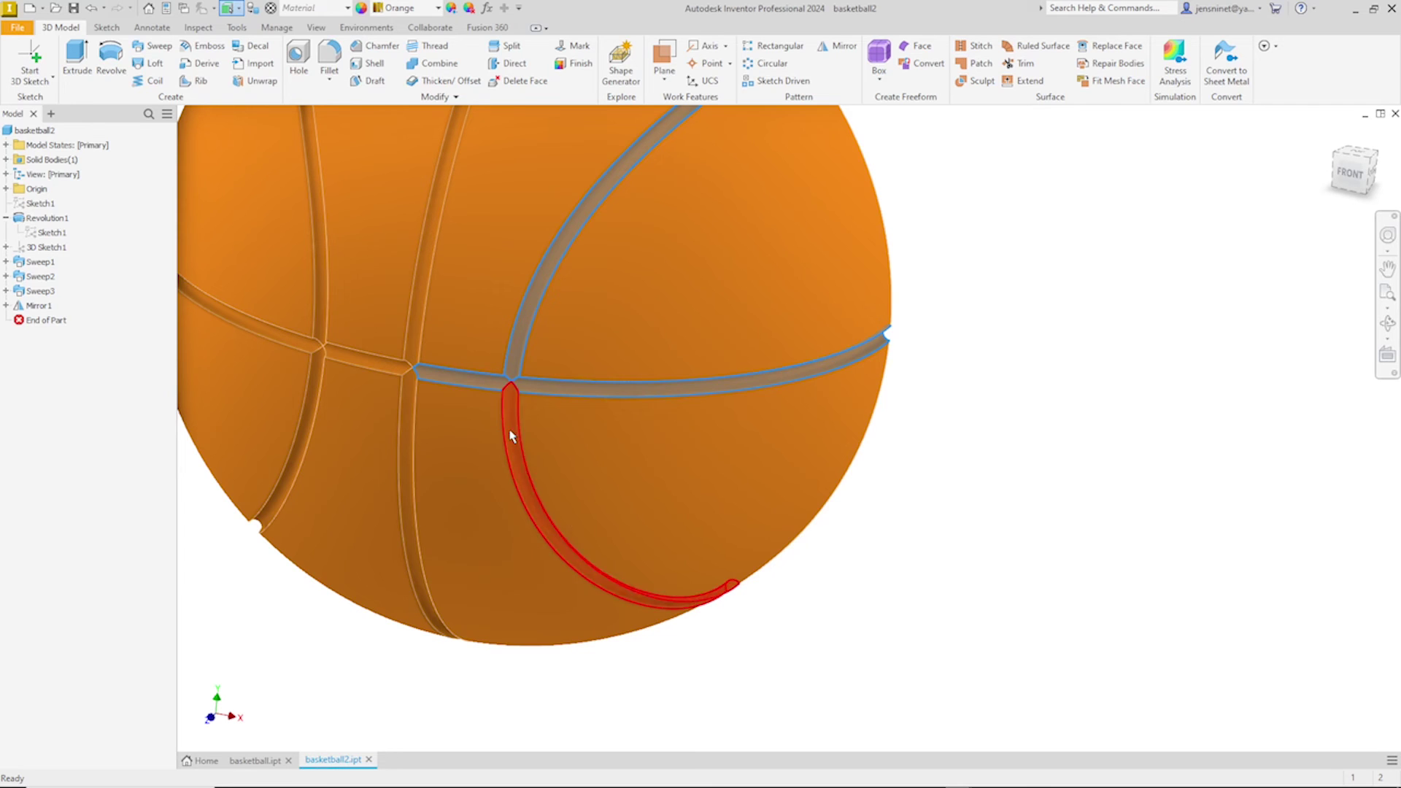
{"action": "left_click", "coordinate": [513, 431], "text": "ctrl"}
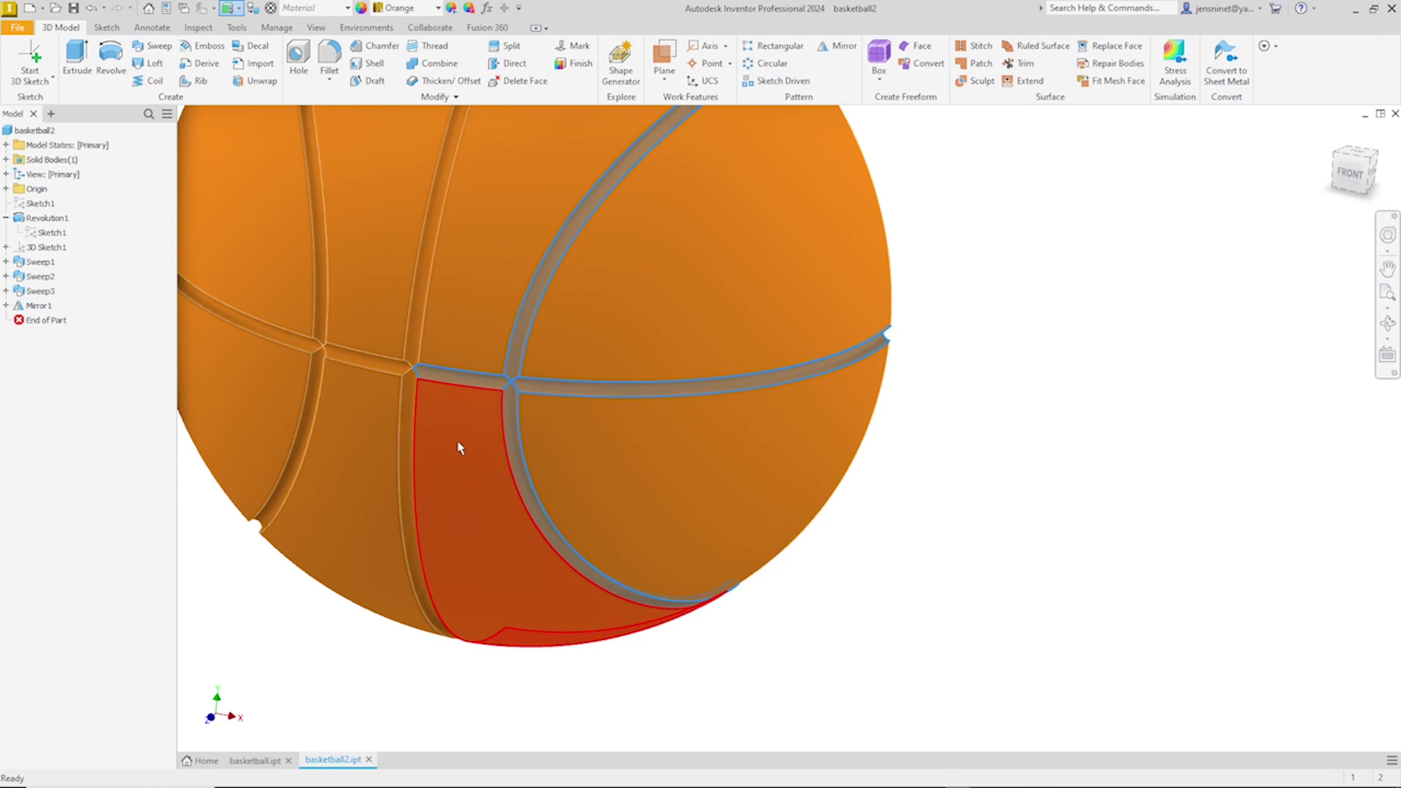
{"action": "left_click", "coordinate": [410, 421], "text": "ctrl"}
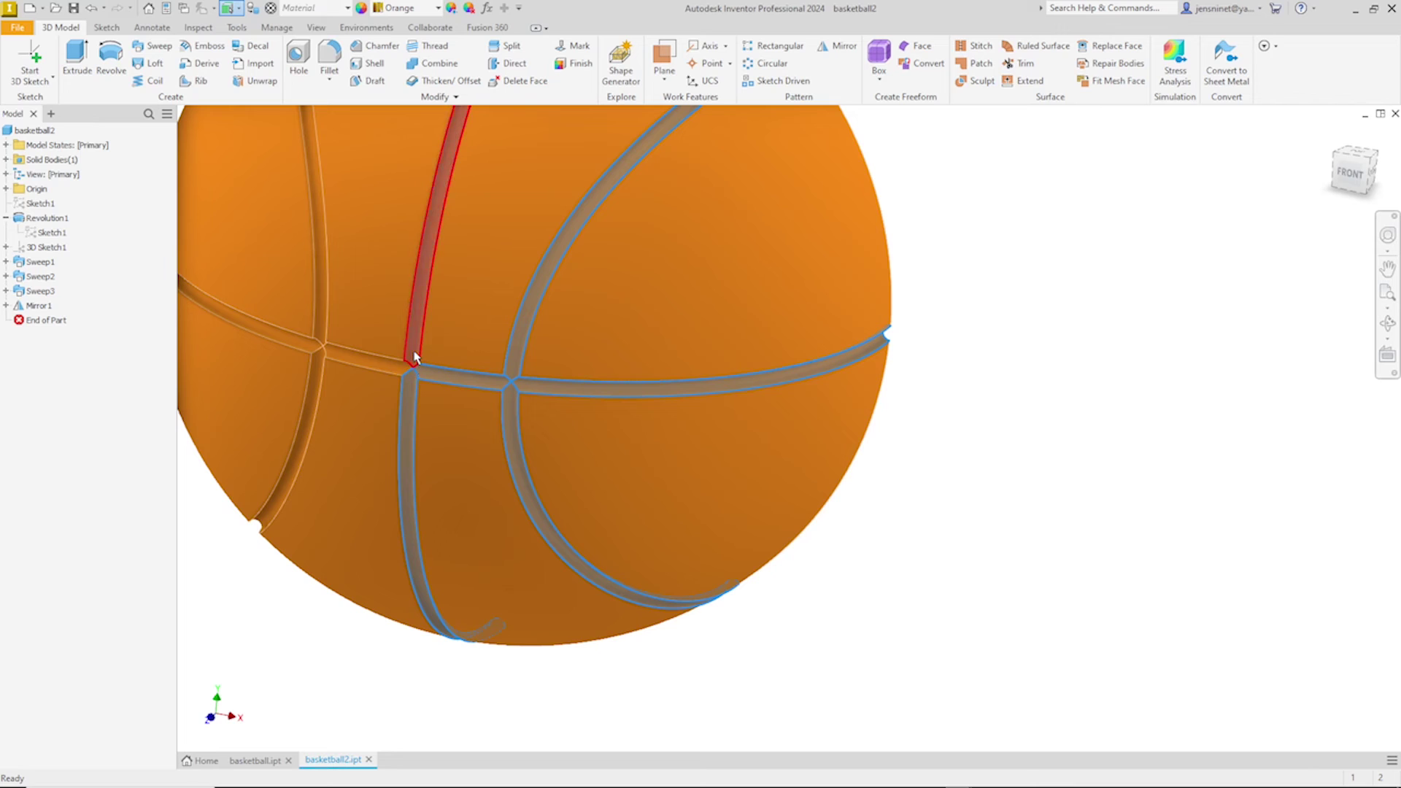
{"action": "left_click", "coordinate": [437, 233], "text": "ctrl"}
{"action": "left_click", "coordinate": [398, 373], "text": "ctrl"}
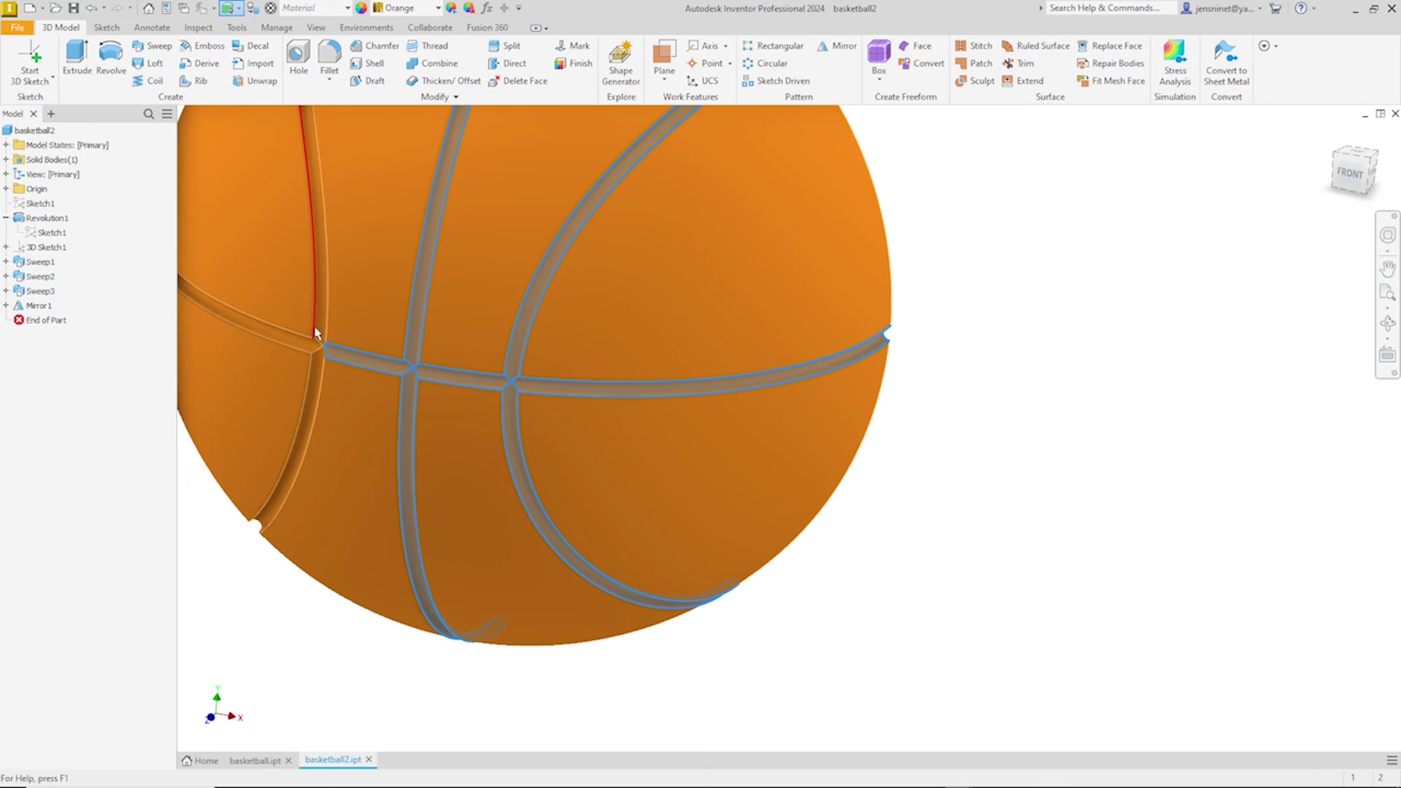
{"action": "left_click", "coordinate": [315, 340], "text": "ctrl"}
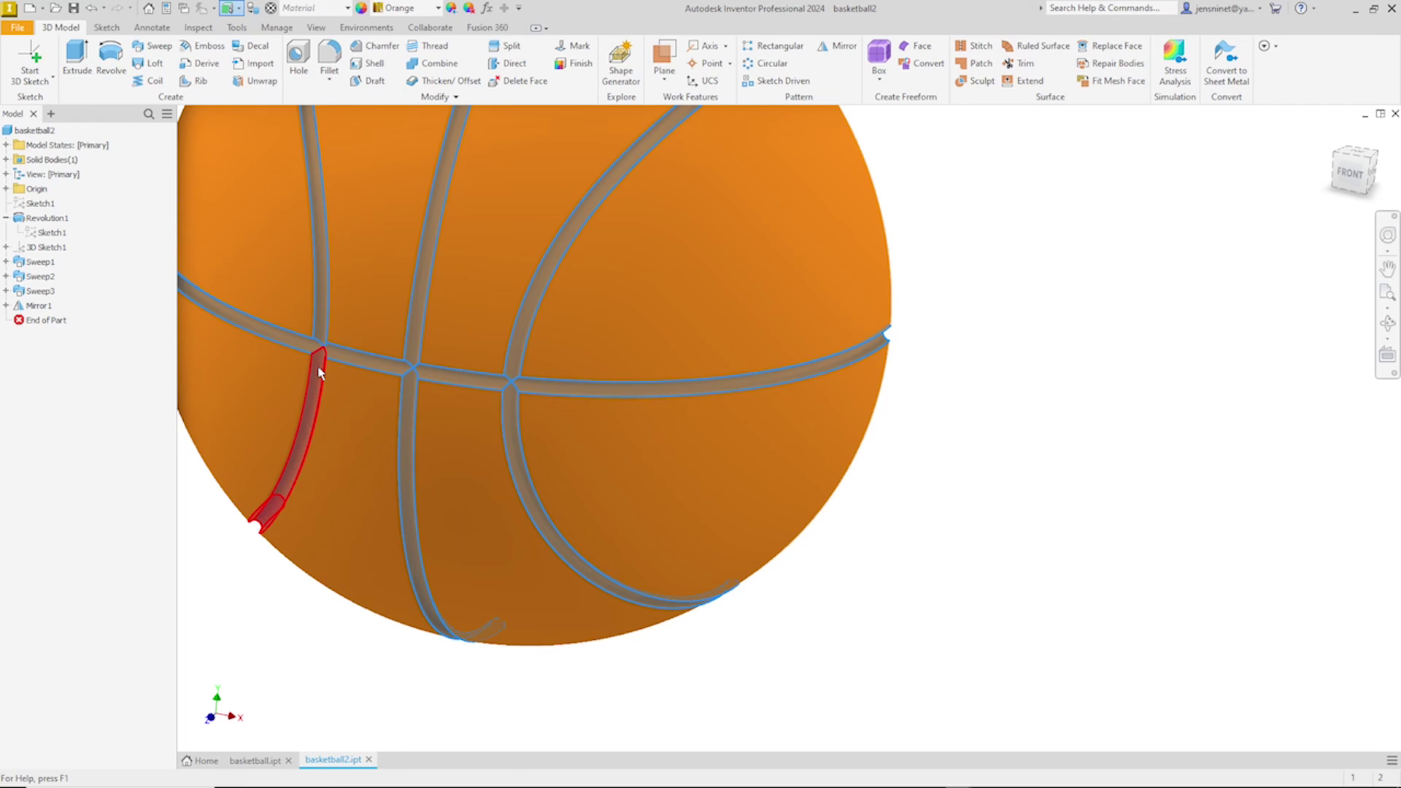
{"action": "left_click", "coordinate": [319, 373], "text": "ctrl"}
{"action": "middle_click_drag", "start_coordinate": [1052, 496], "coordinate": [1028, 482], "text": "shift"}
{"action": "key", "text": "F5"}
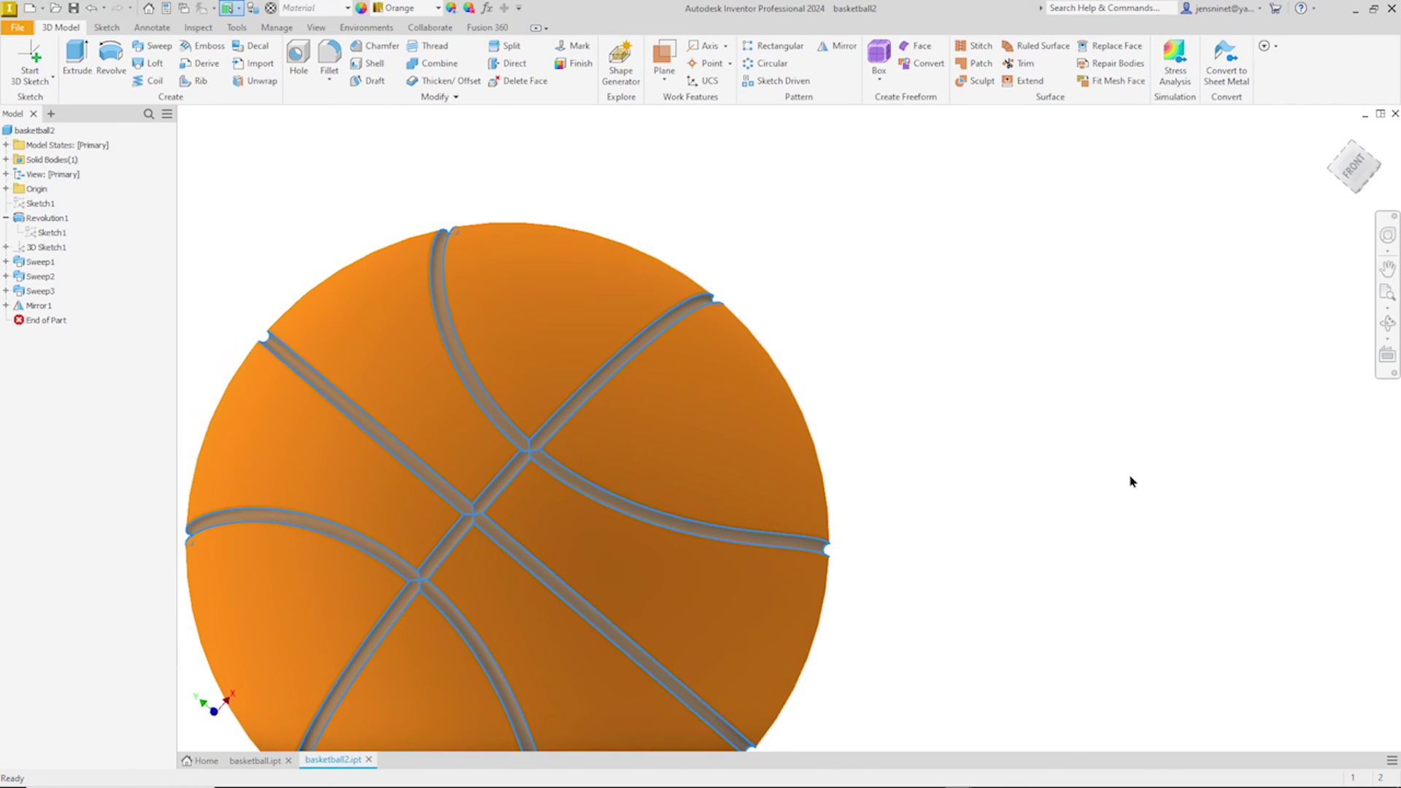
{"action": "left_click", "coordinate": [438, 8]}
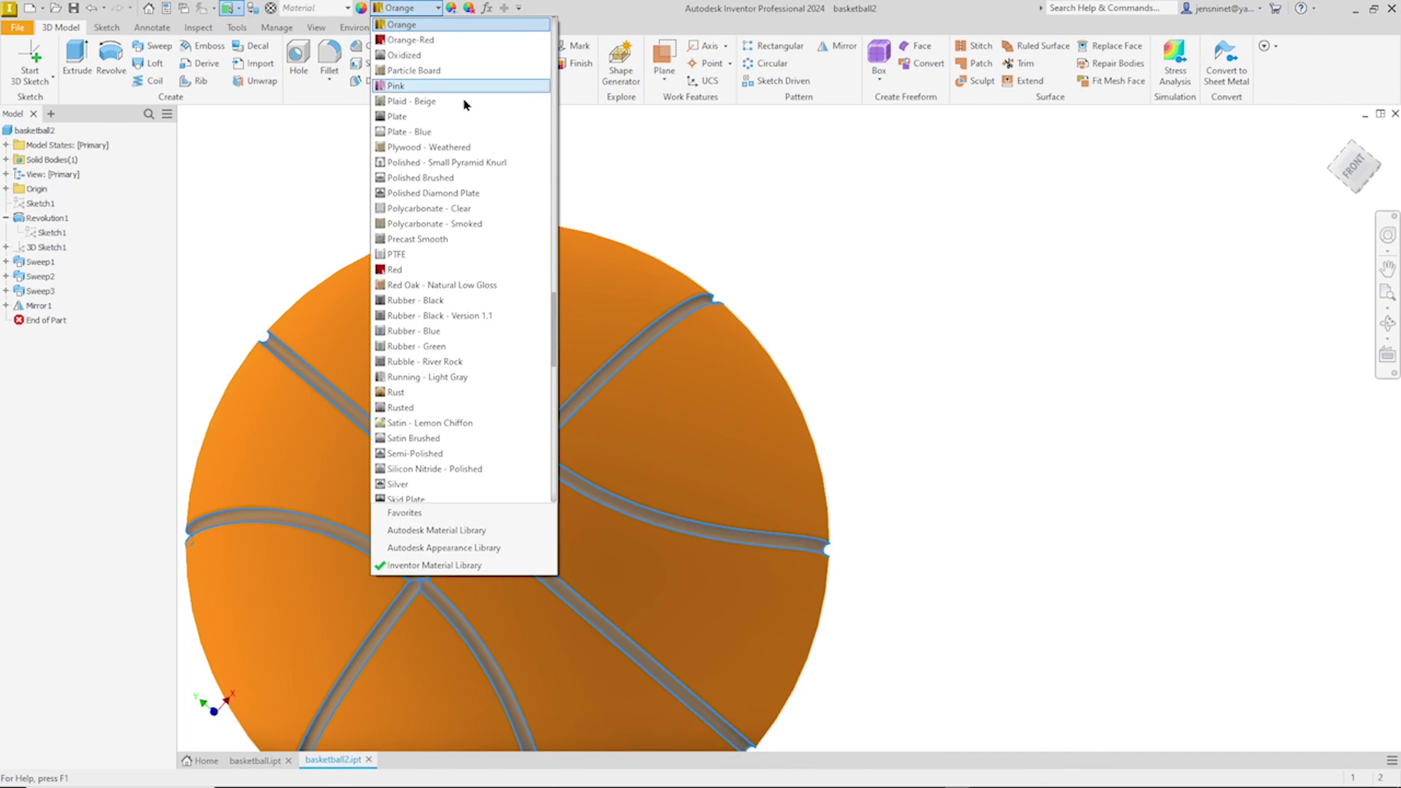
{"action": "left_click", "coordinate": [436, 301]}
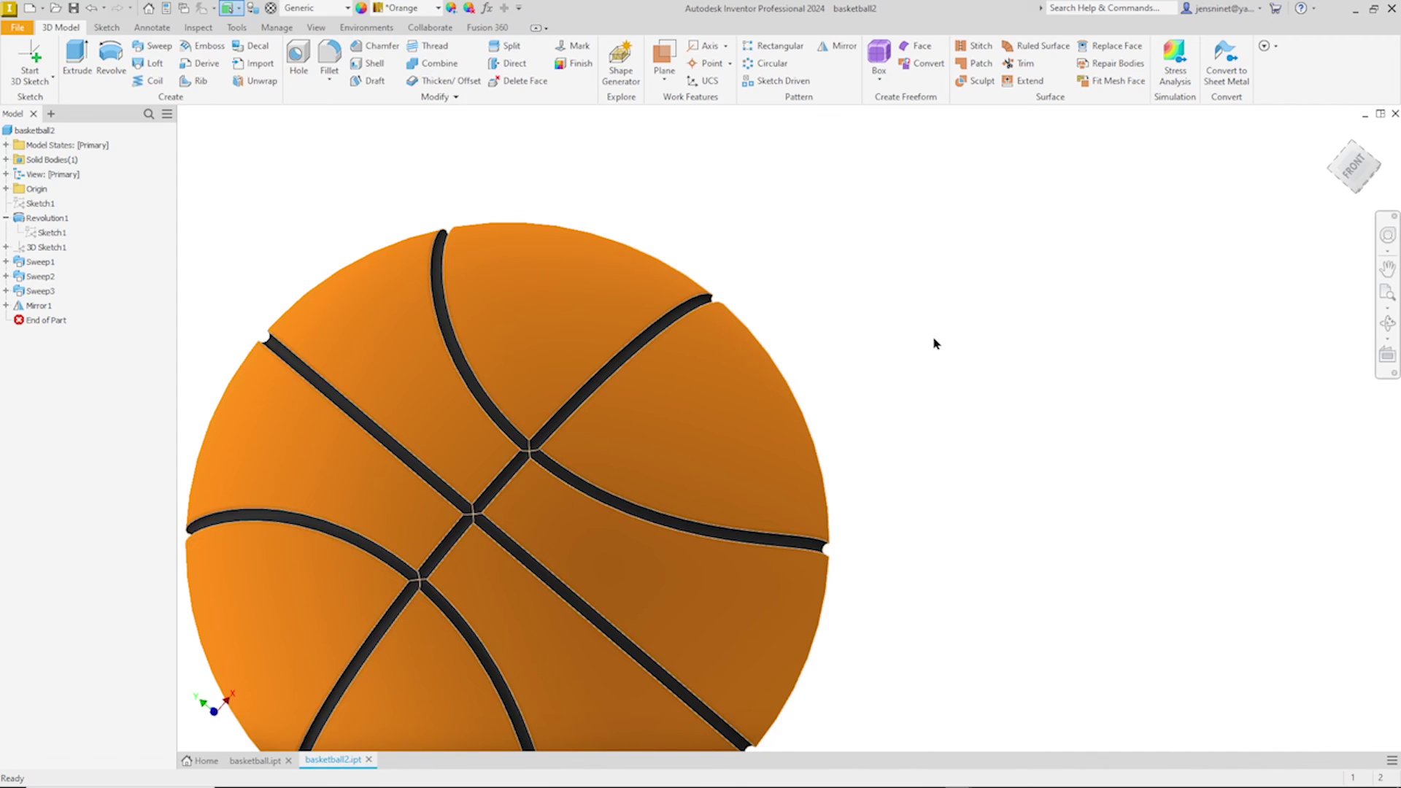
- Change the model's visual style to Shaded so that no edges are displayed
{"action": "key", "text": "F6"}
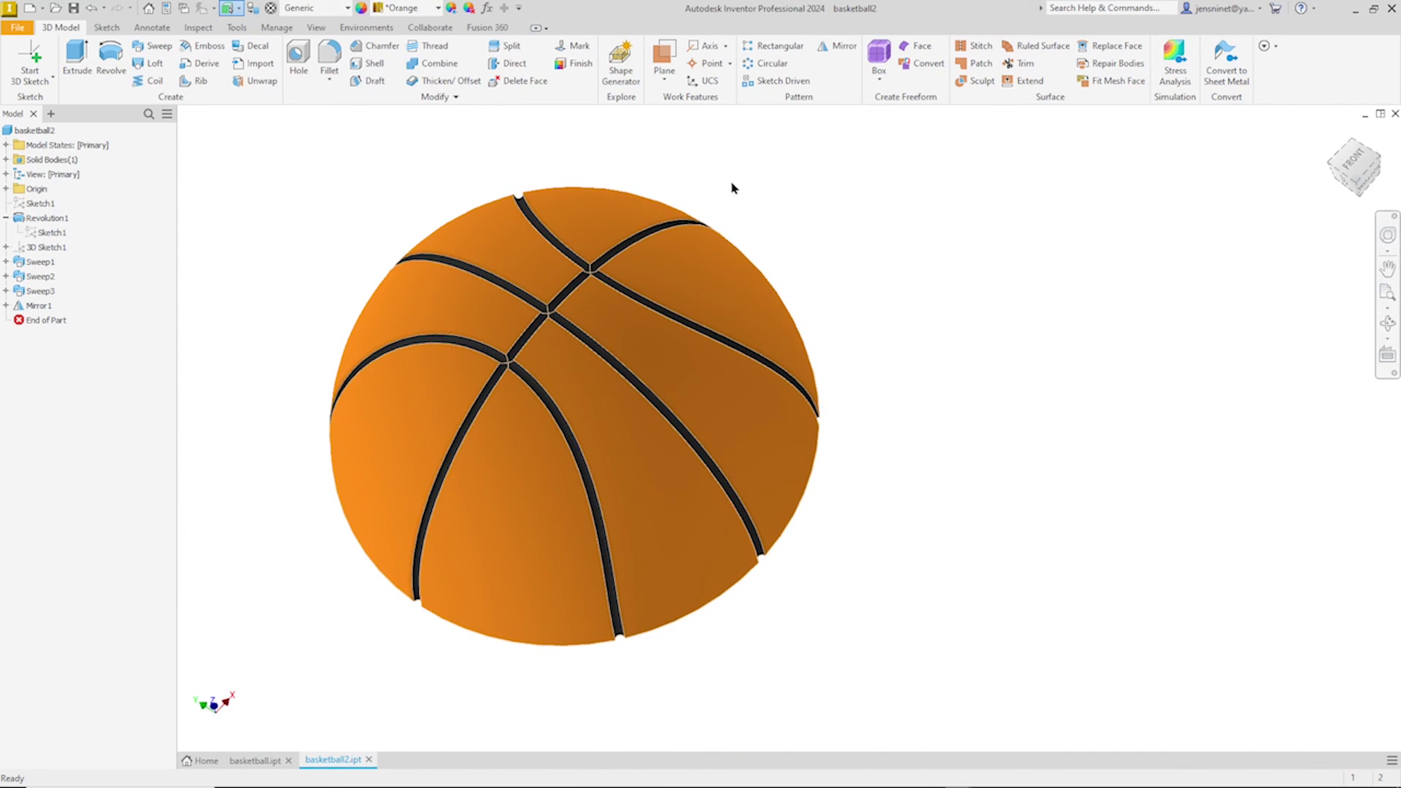
{"action": "left_click", "coordinate": [314, 30]}
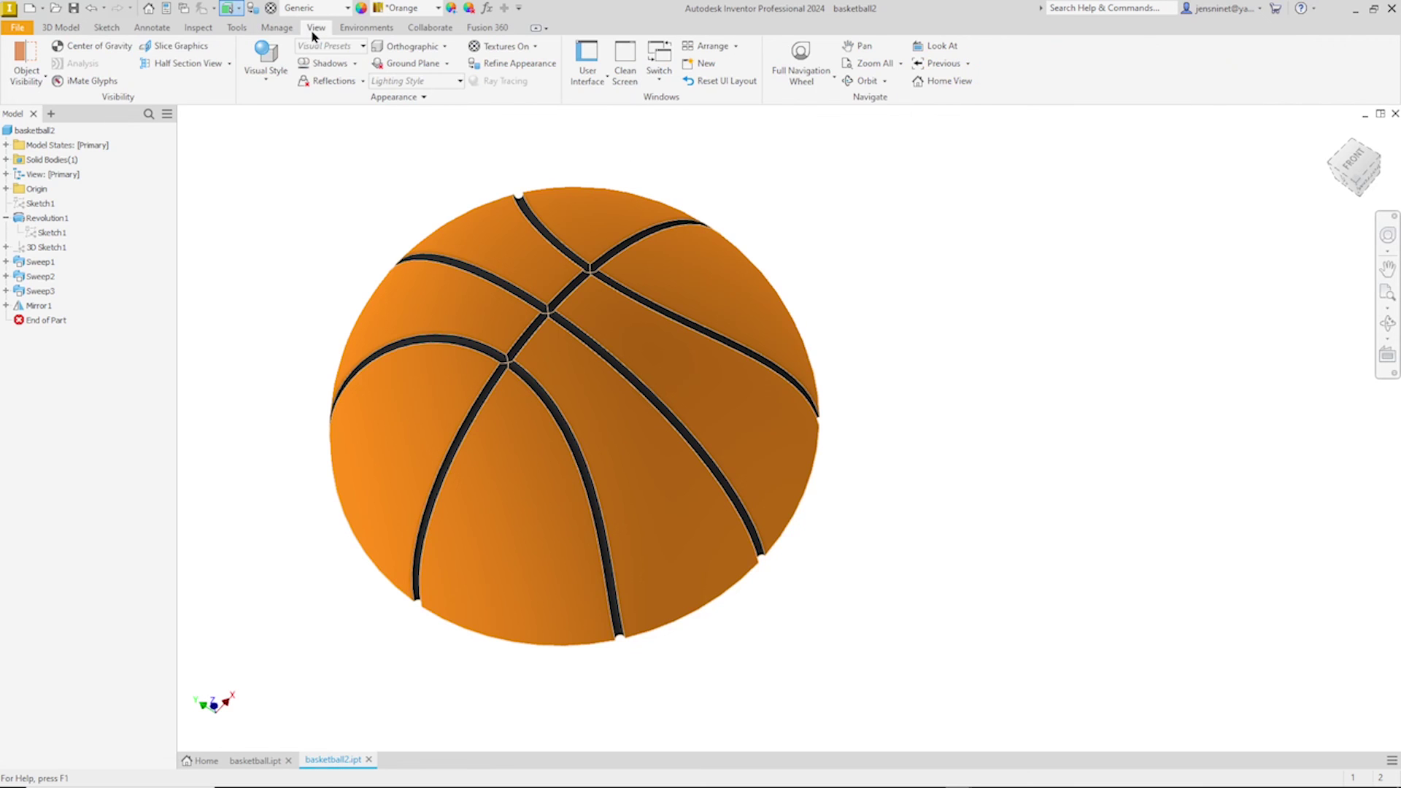
{"action": "left_click", "coordinate": [268, 73]}
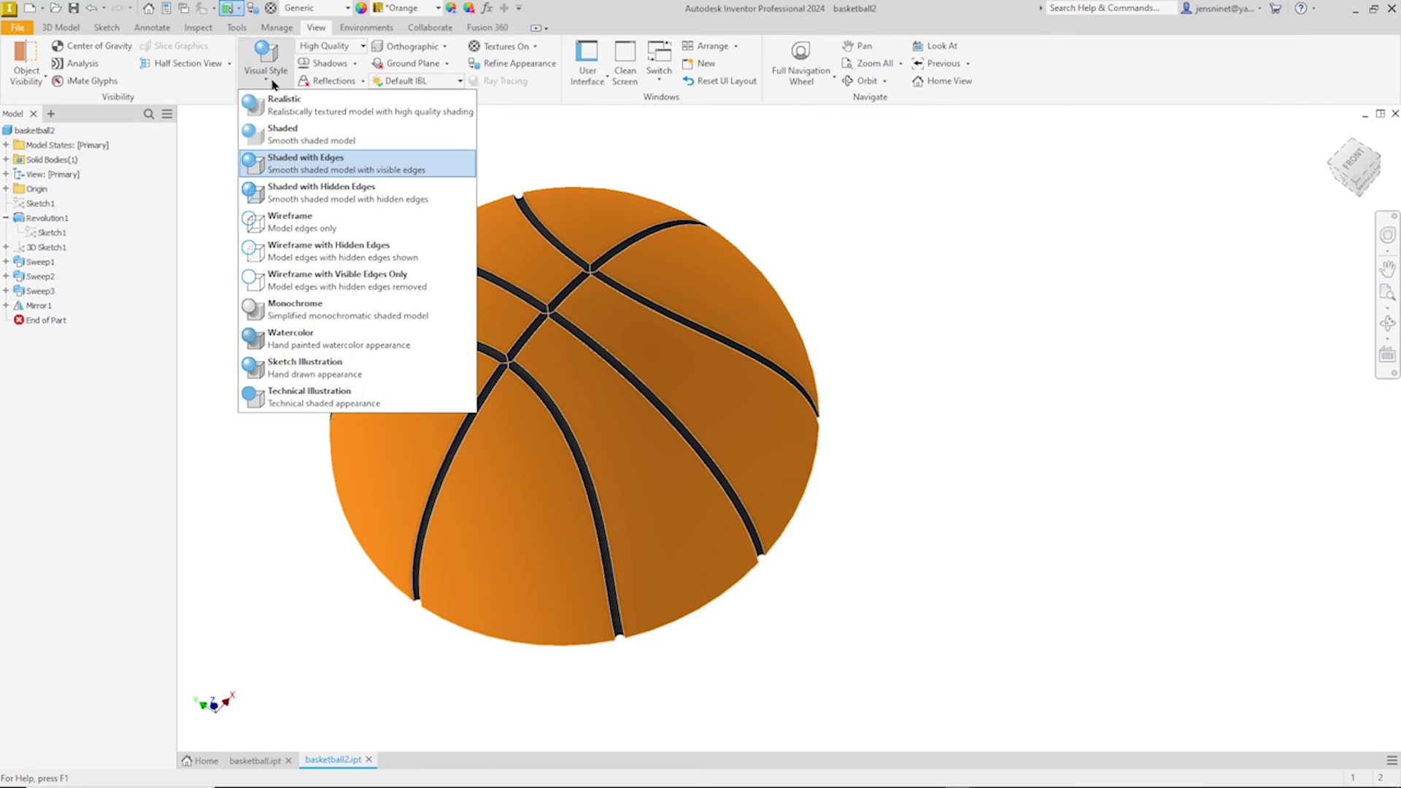
{"action": "left_click", "coordinate": [274, 132]}
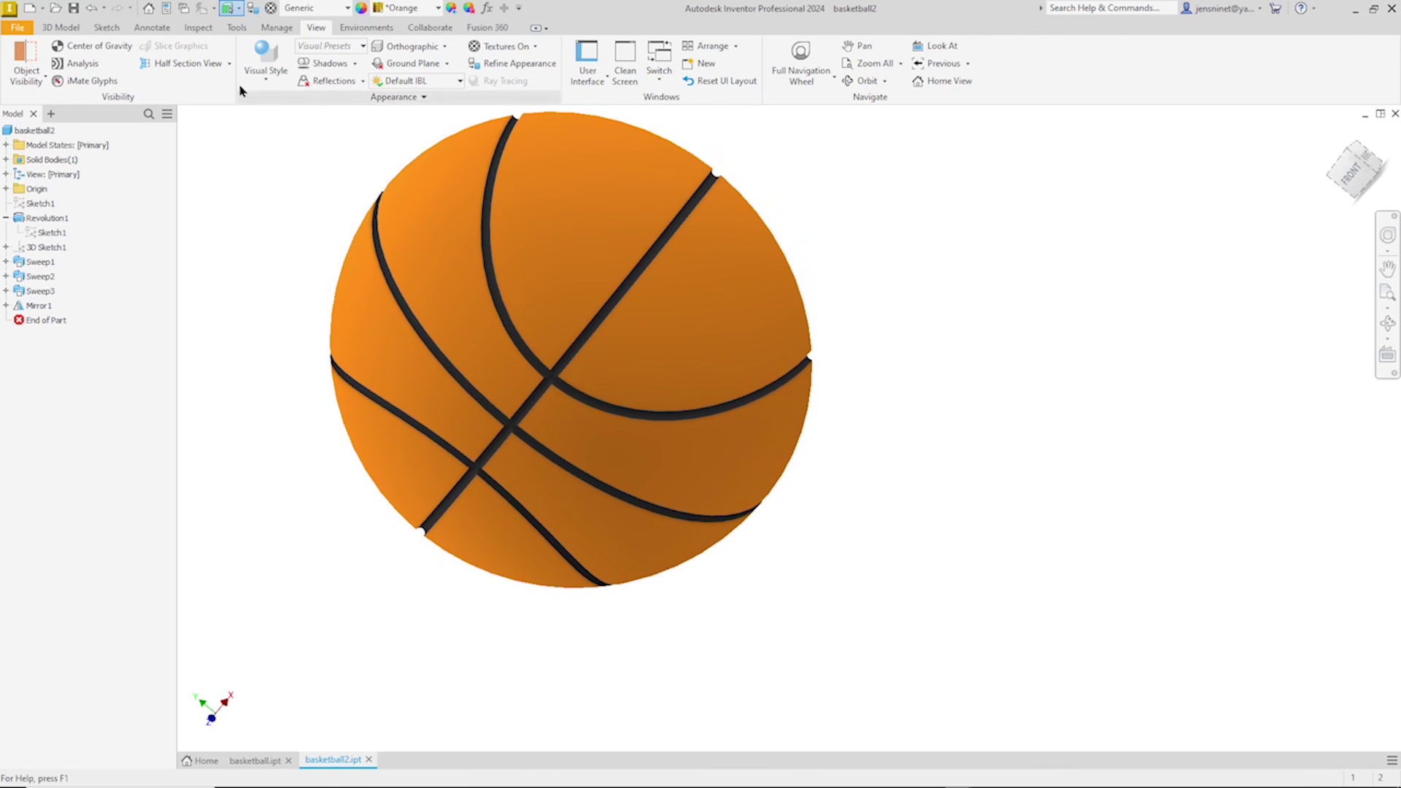
- Mirror the coloured half-ball solid about its large flat circular face to complete the sphere
{"action": "left_click", "coordinate": [62, 28]}
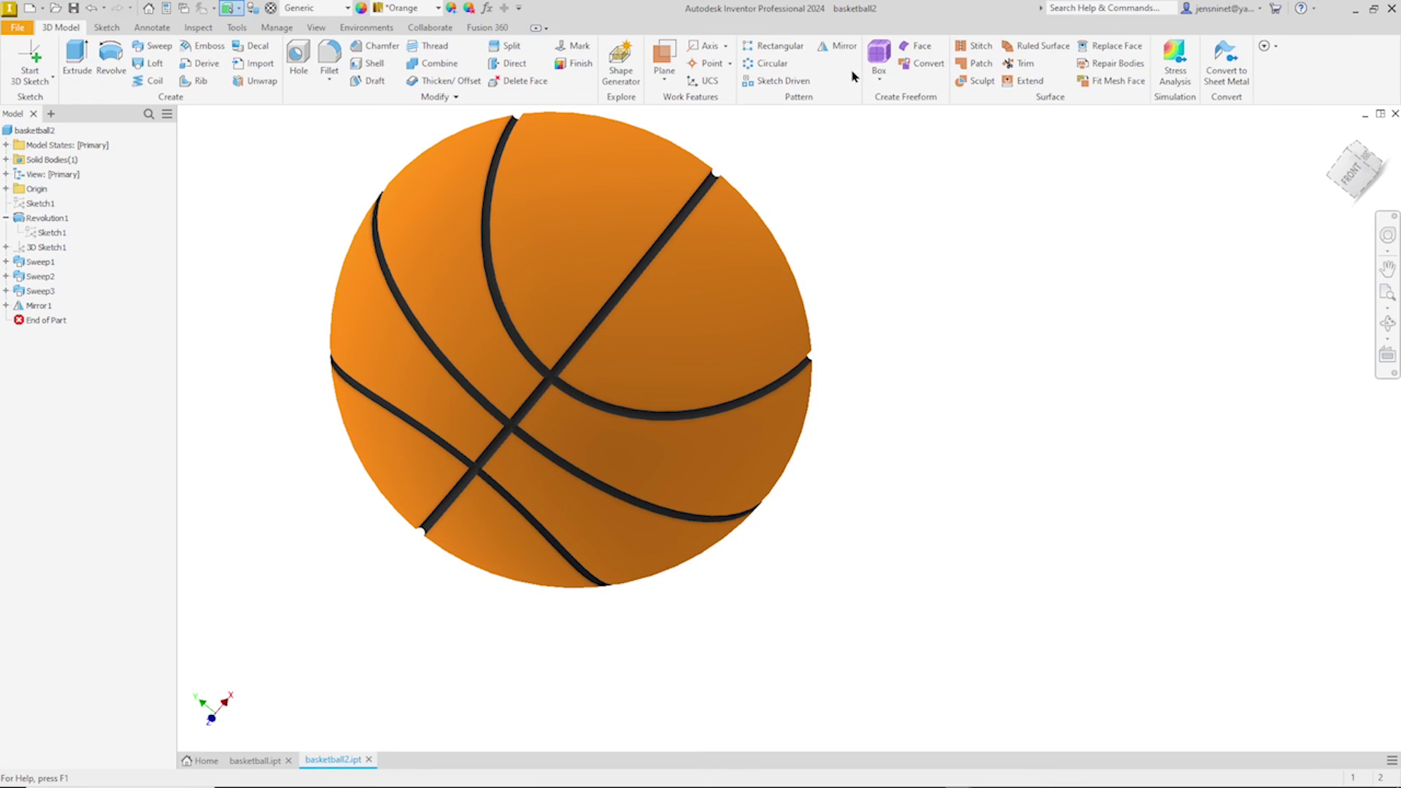
{"action": "left_click", "coordinate": [839, 45]}
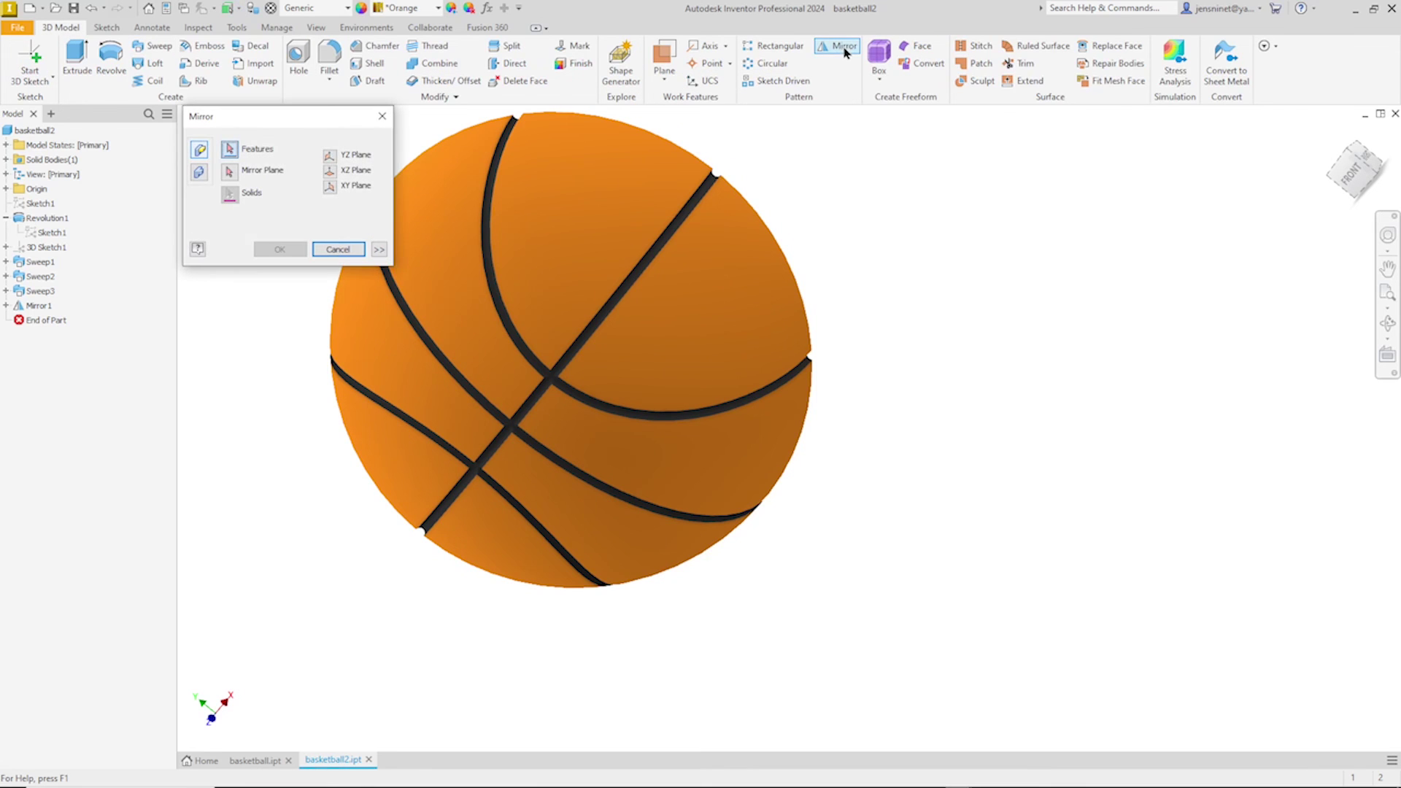
{"action": "left_click", "coordinate": [198, 172]}
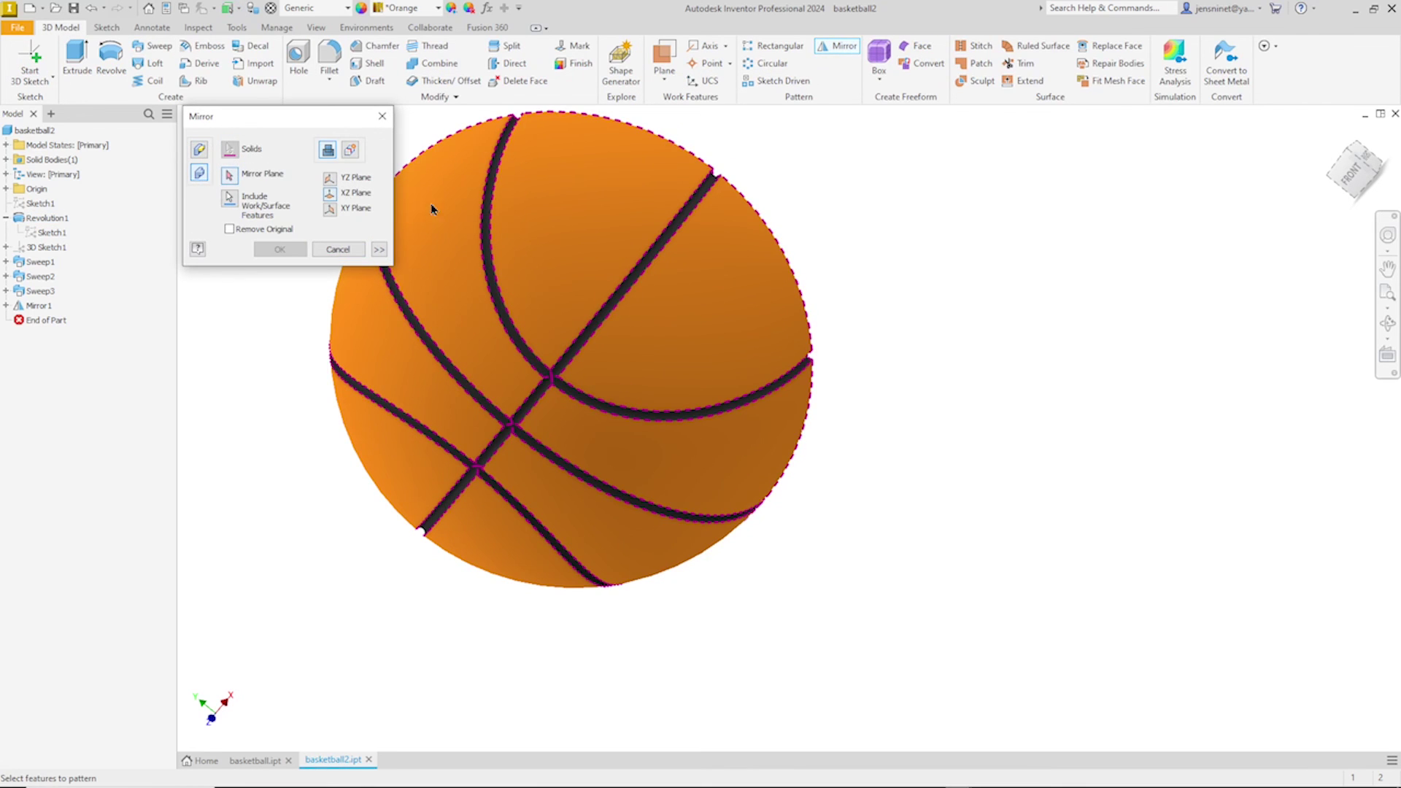
{"action": "left_click", "coordinate": [230, 176]}
{"action": "middle_click_drag", "start_coordinate": [832, 238], "coordinate": [840, 287], "text": "shift"}
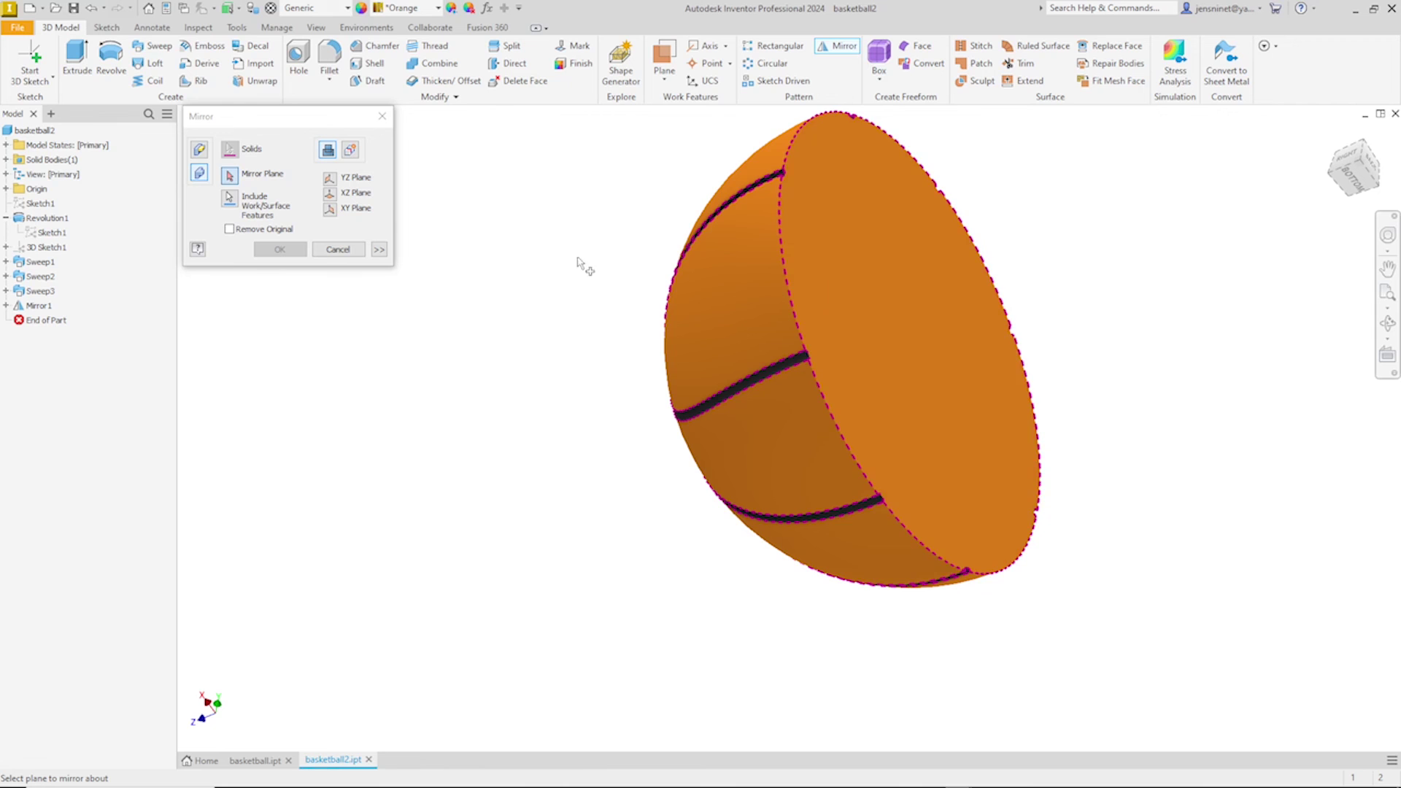
{"action": "left_click", "coordinate": [823, 265]}
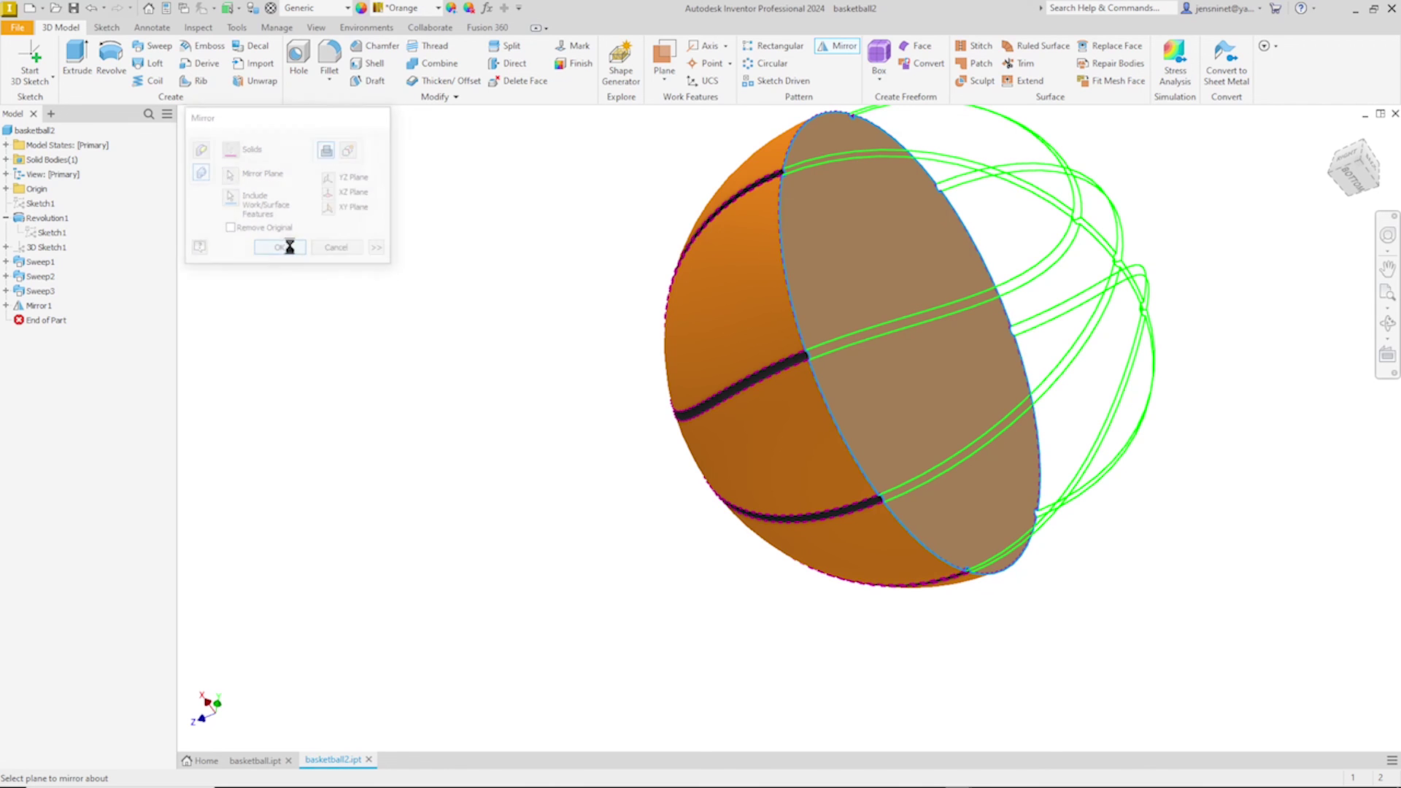
{"action": "left_click", "coordinate": [286, 249]}
{"action": "middle_click_drag", "start_coordinate": [365, 269], "coordinate": [1042, 348], "text": "shift"}
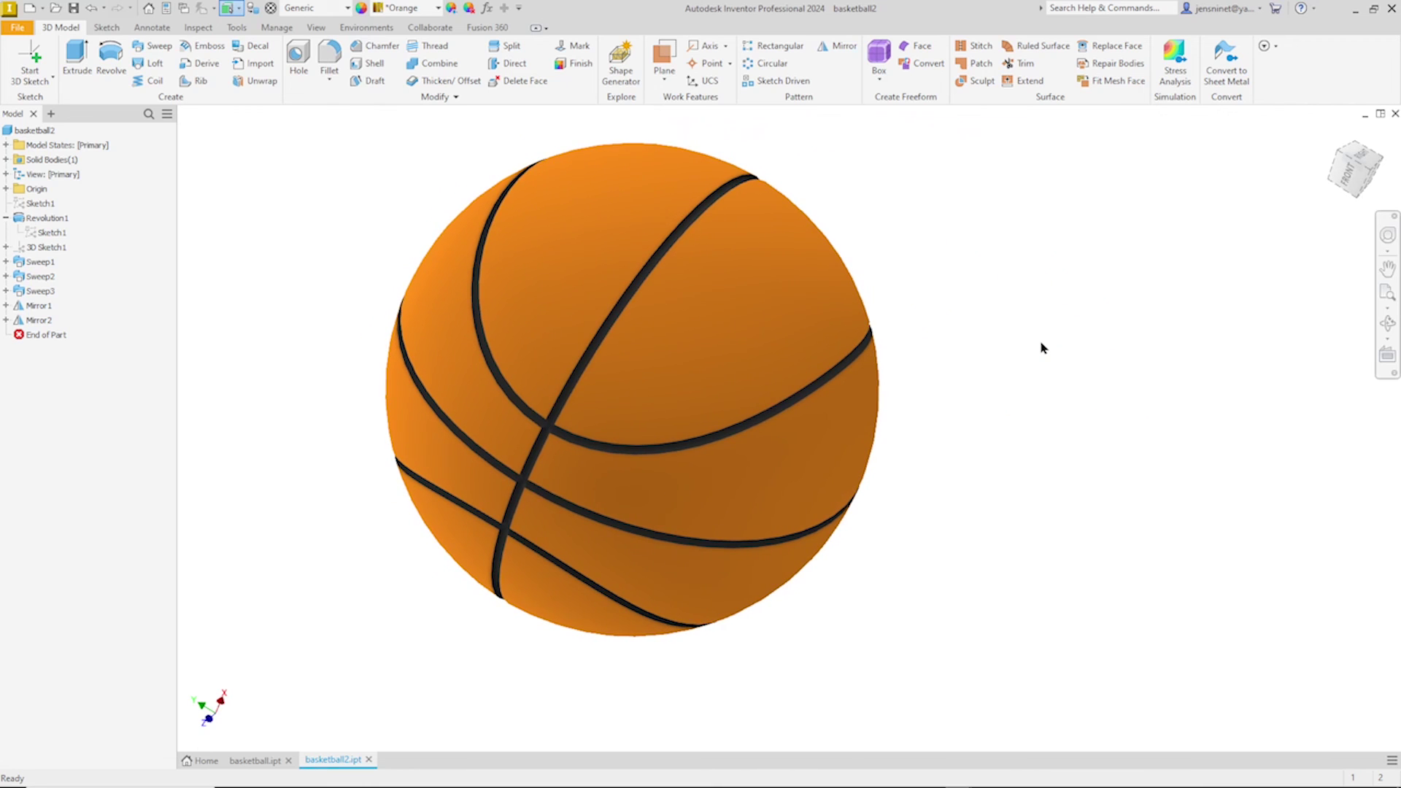
{"action": "scroll", "coordinate": [1041, 348], "scroll_direction": "up", "scroll_amount": 2}
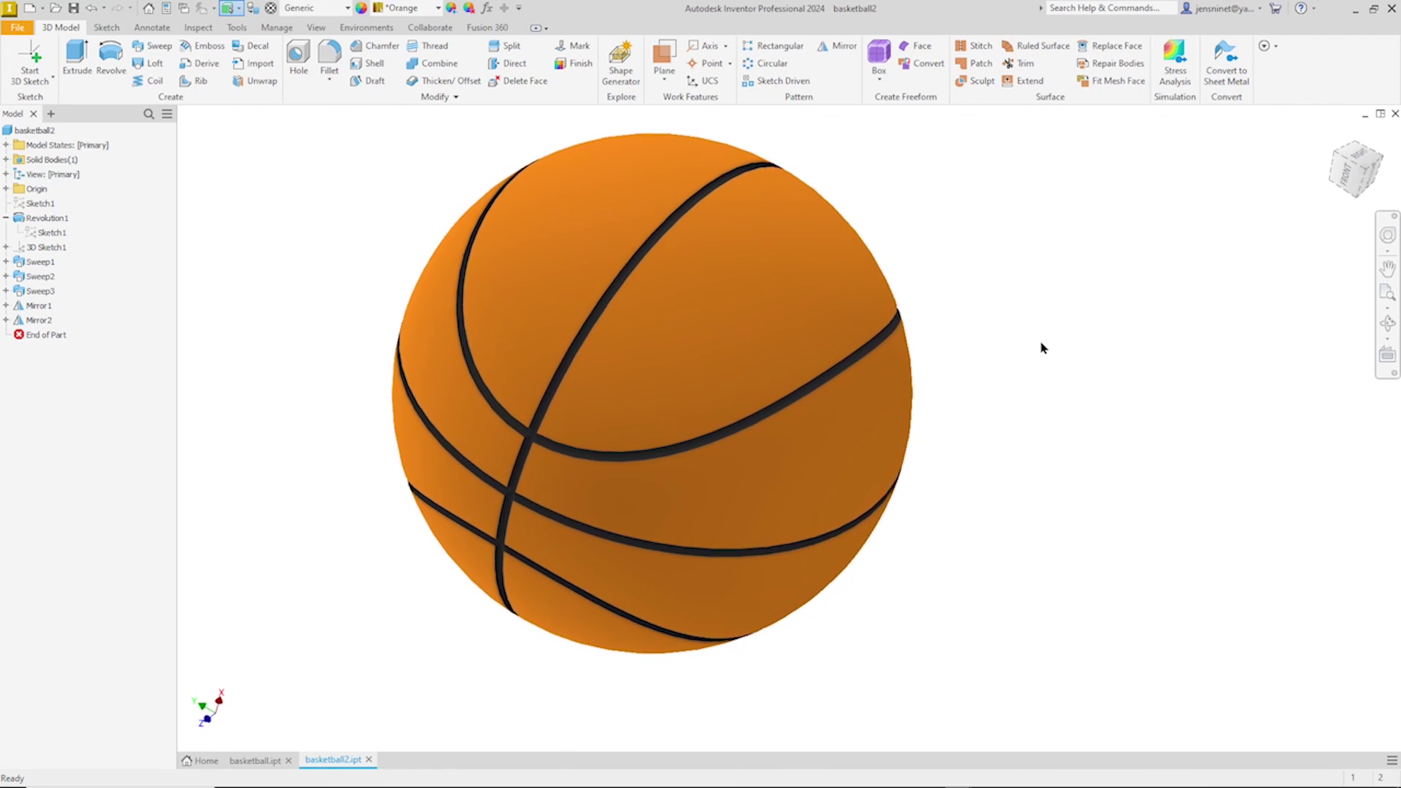